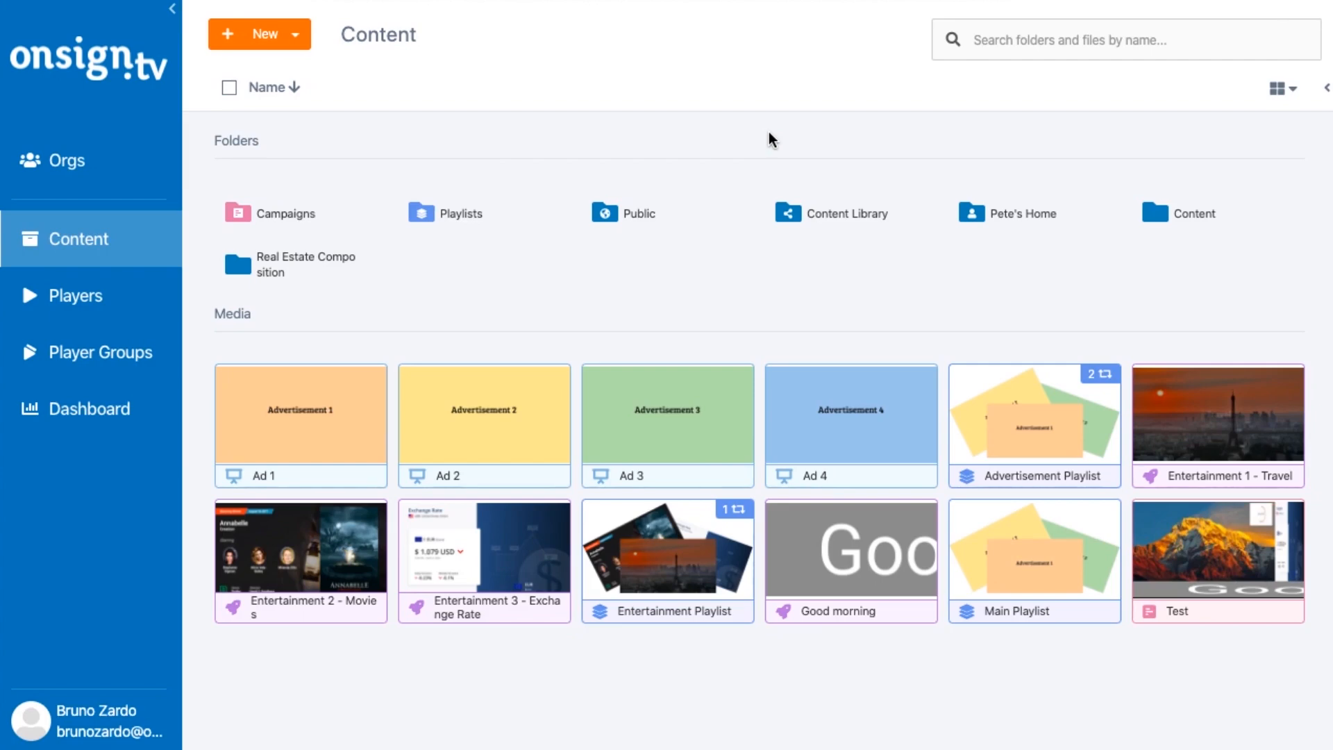
Create a new campaign and start adding a custom screen layout to it
left_click(280, 49)
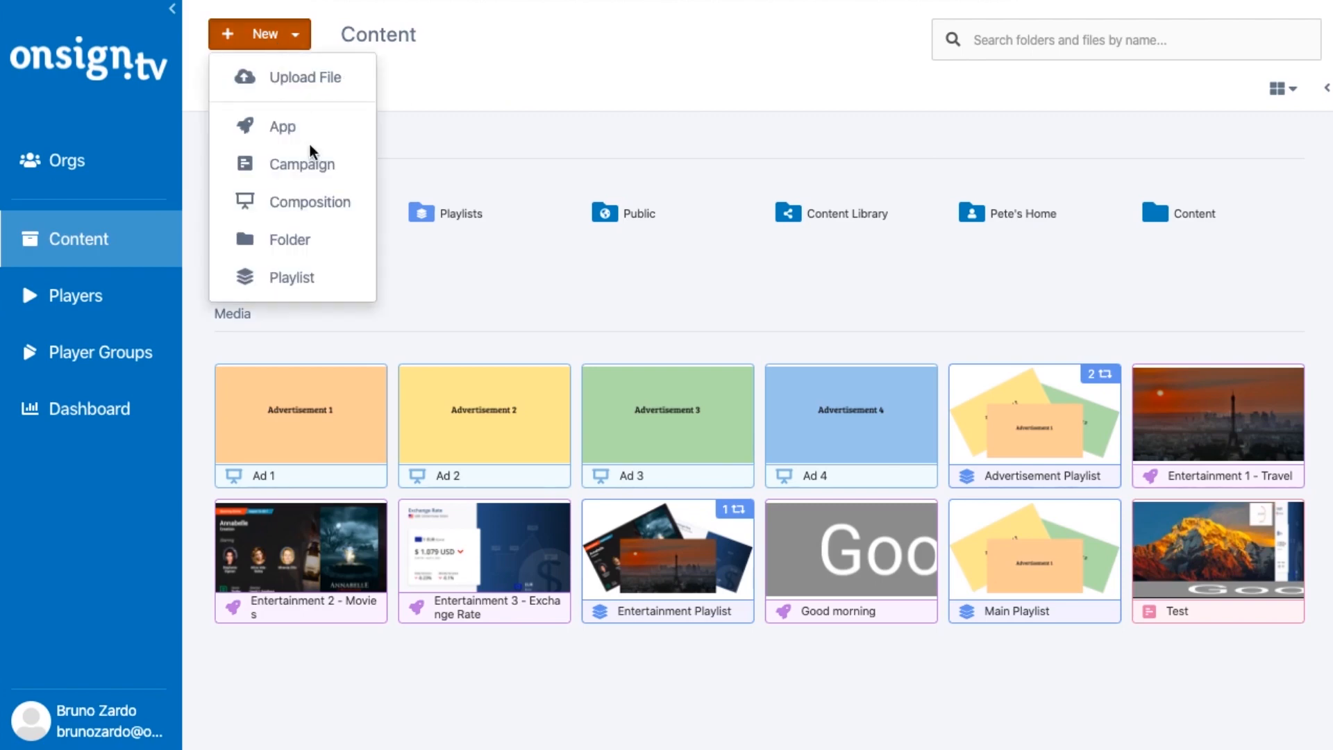
left_click(296, 165)
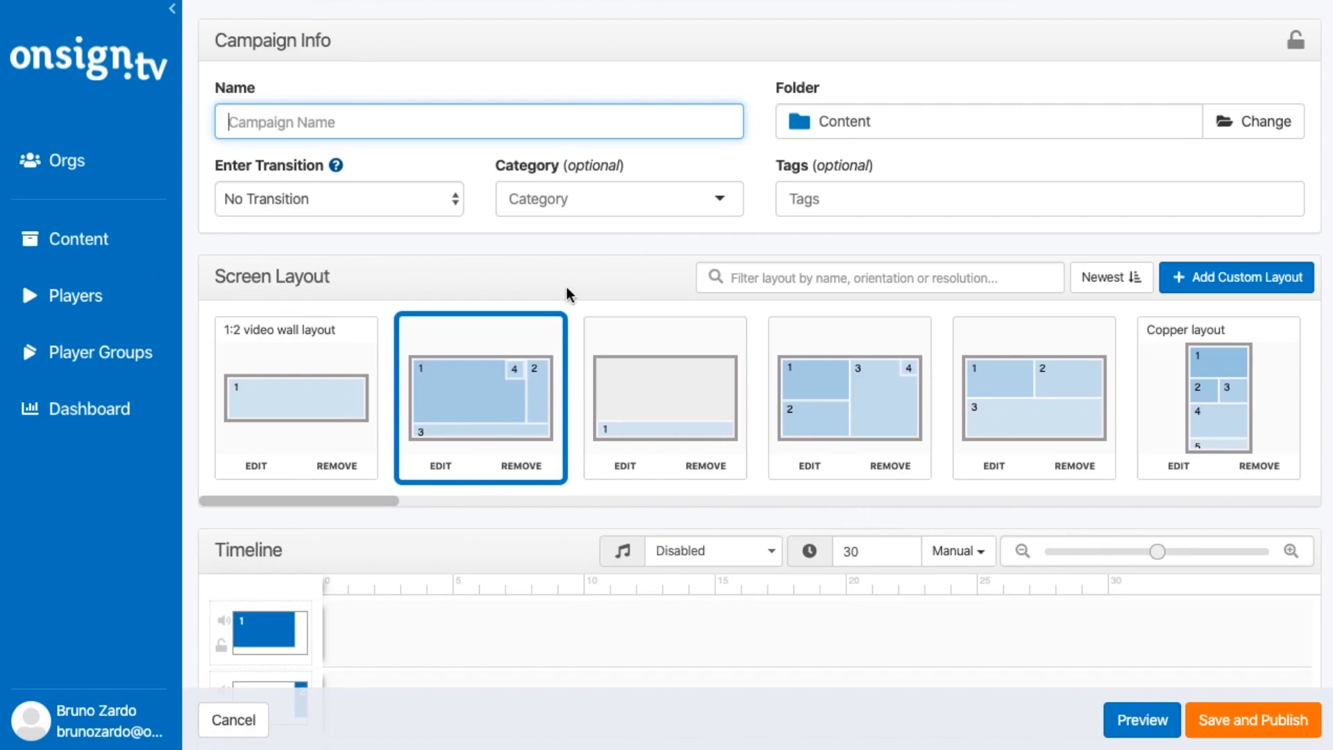
scroll(631, 313, "down", 1)
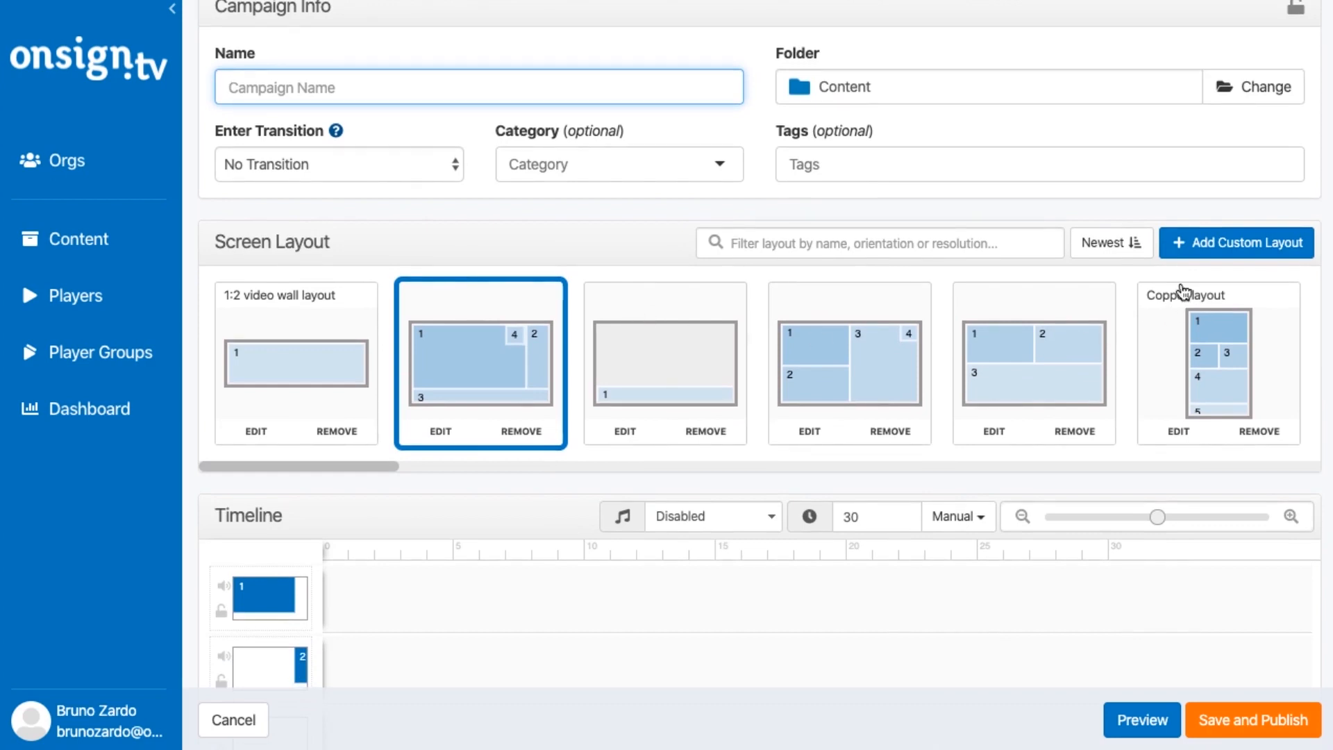
left_click(1209, 253)
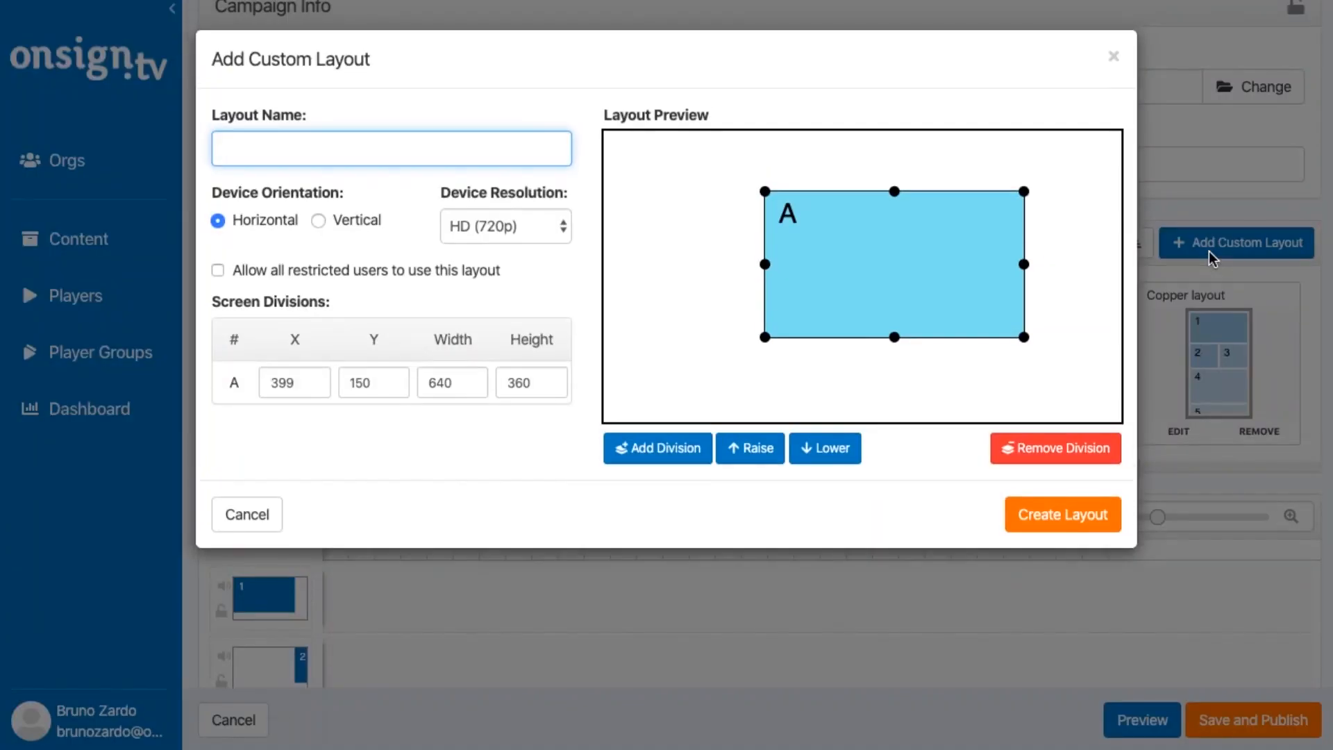
Position division A at X 0, Y 0 and stretch it to 640 × 720, keeping the HD (720p) device resolution
left_click_drag(851, 297, 627, 211)
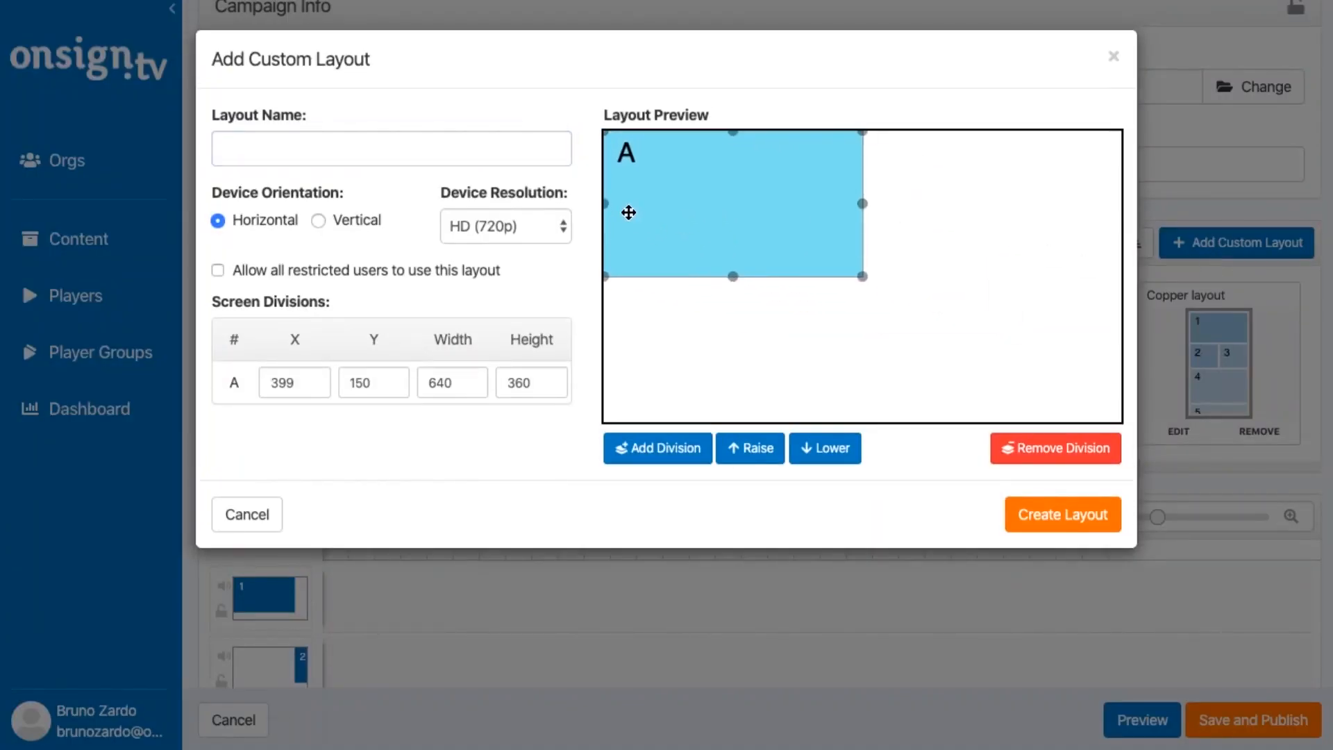
left_click_drag(733, 278, 733, 421)
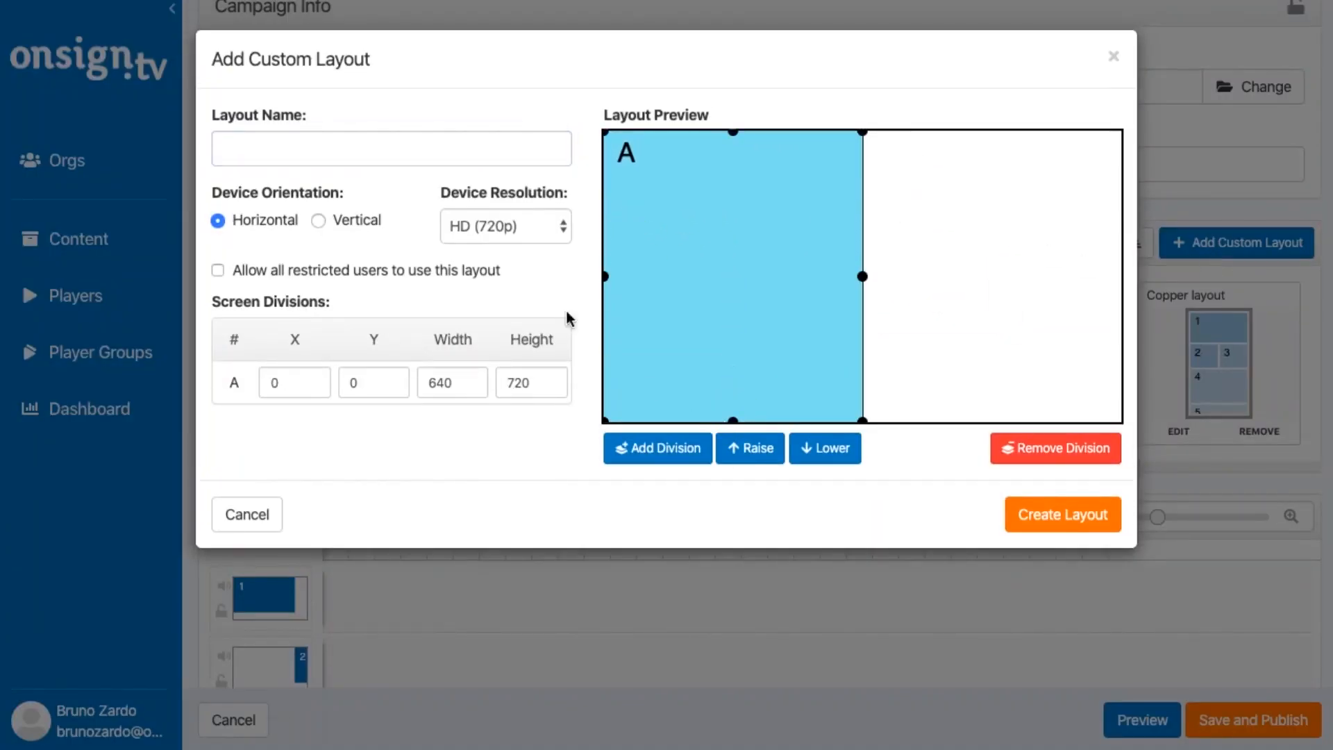
left_click(482, 220)
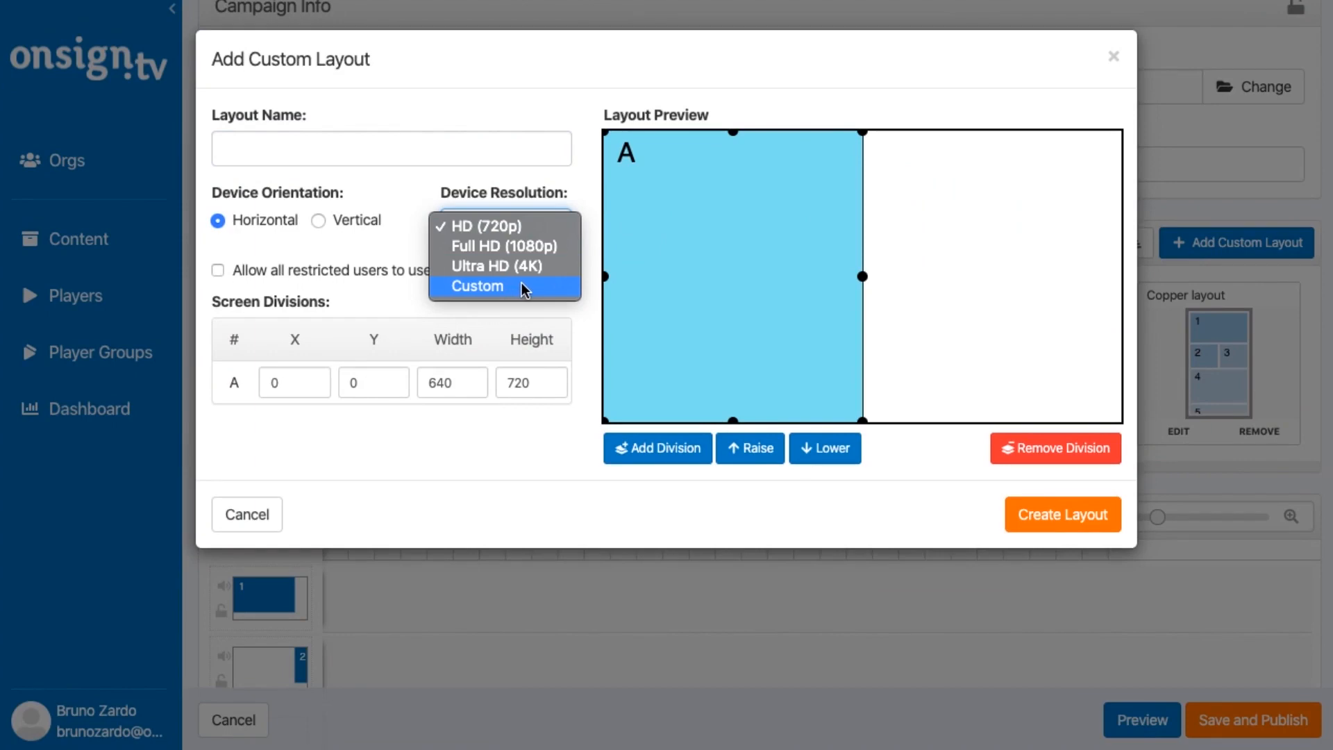
left_click(994, 281)
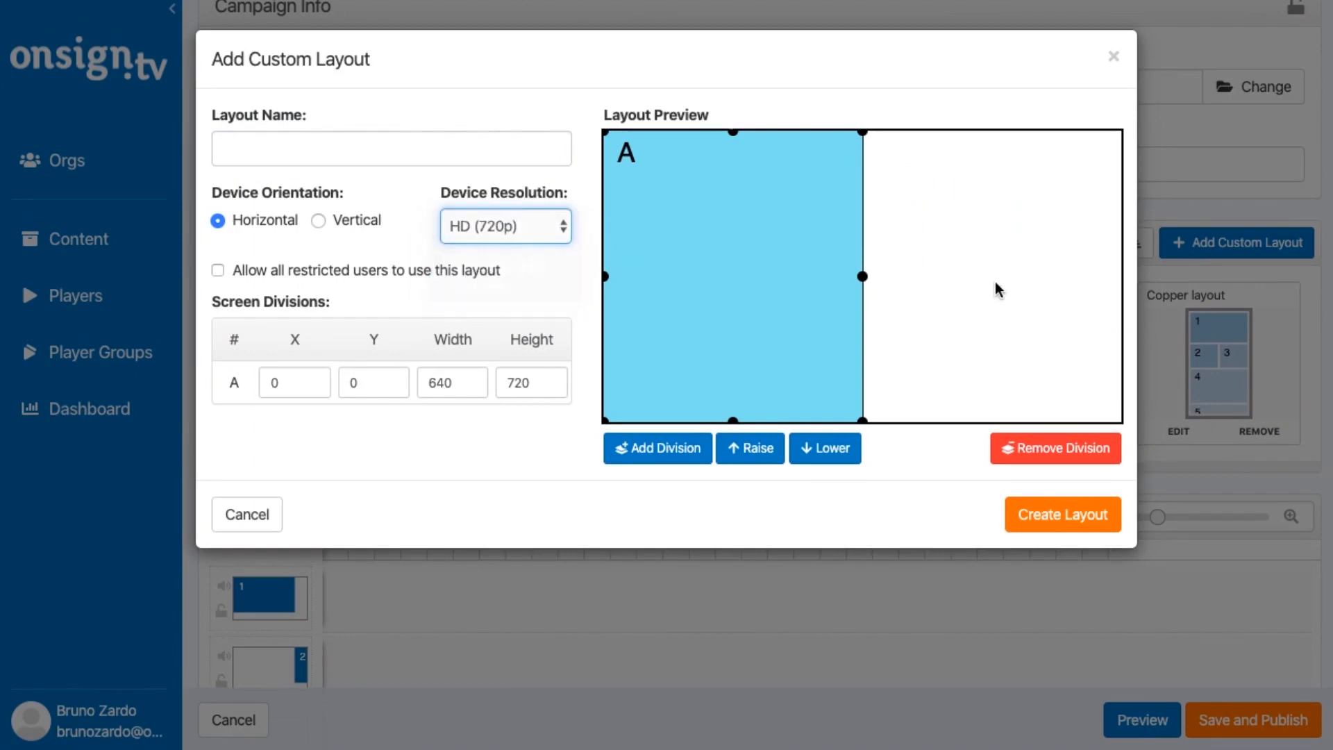
Add 640 × 360 divisions B at X 640, Y 0 and C at X 640, Y 360 beside division A
left_click(677, 450)
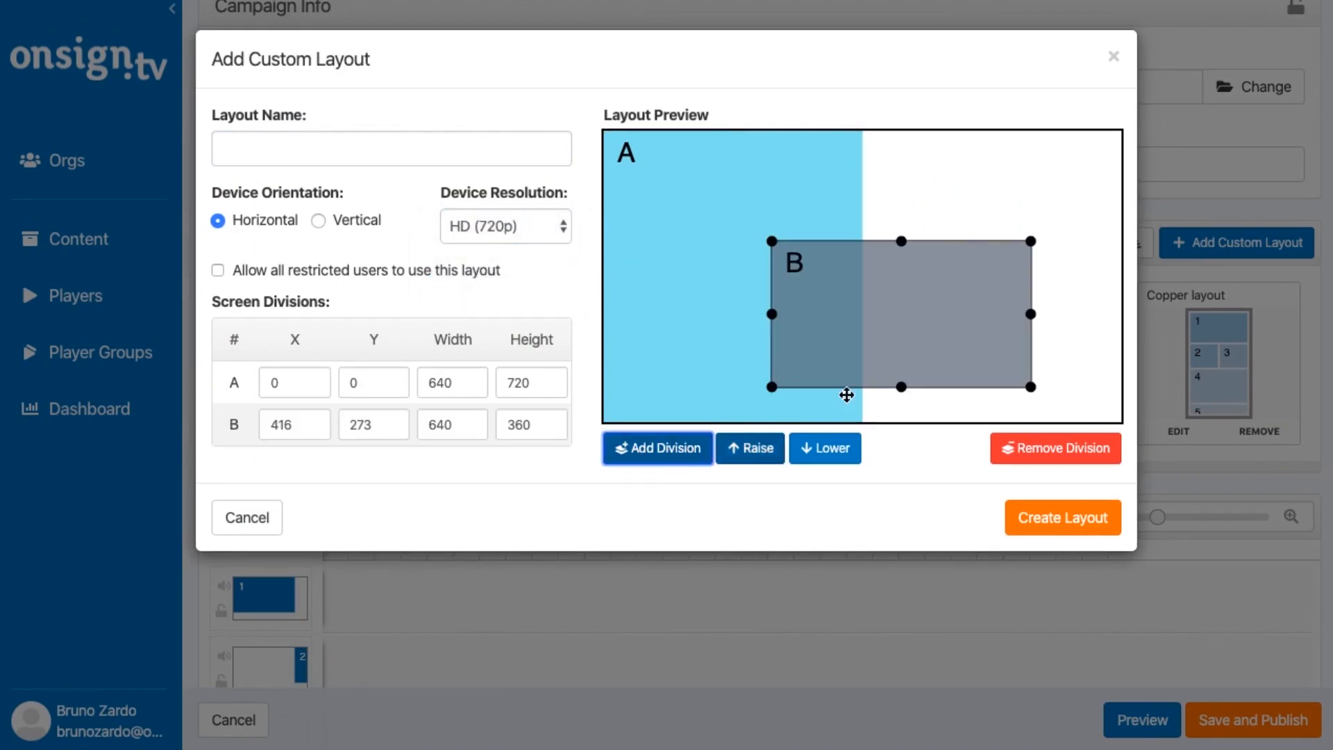
left_click_drag(867, 347, 1090, 91)
left_click(685, 450)
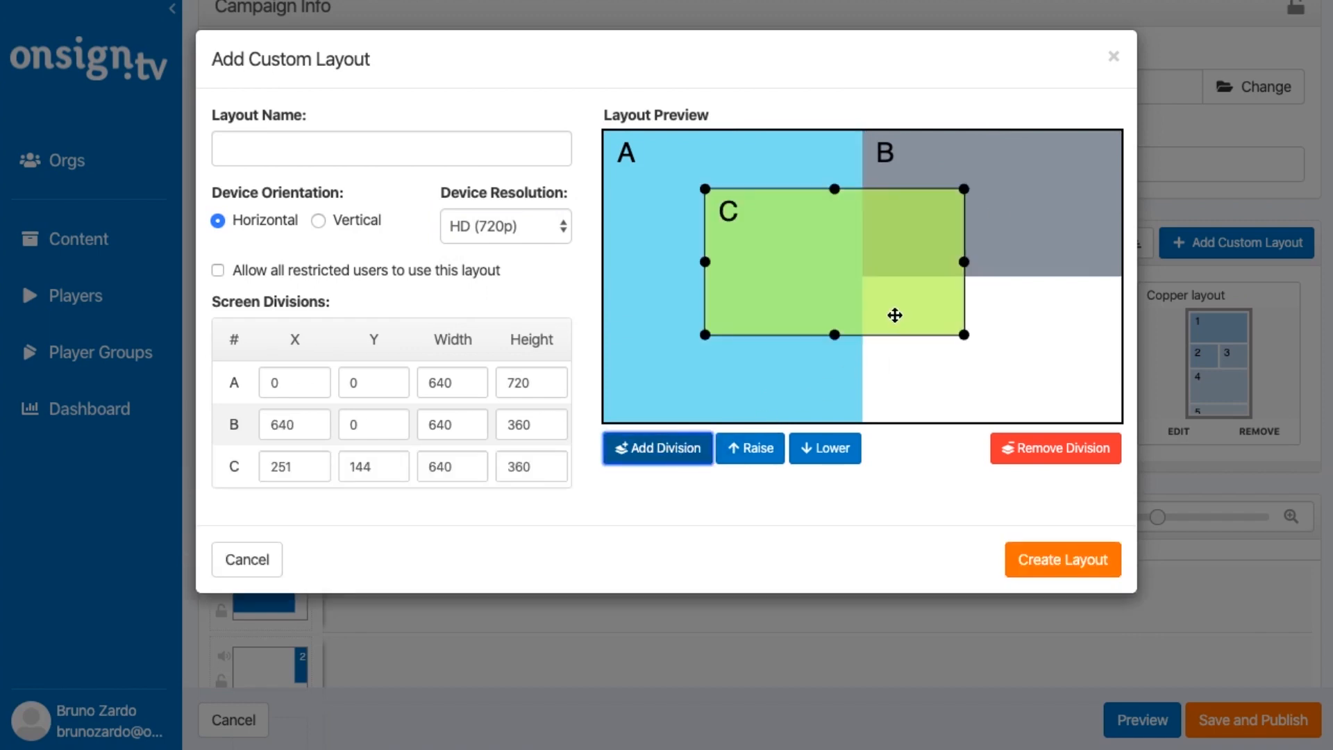
left_click_drag(892, 313, 1095, 471)
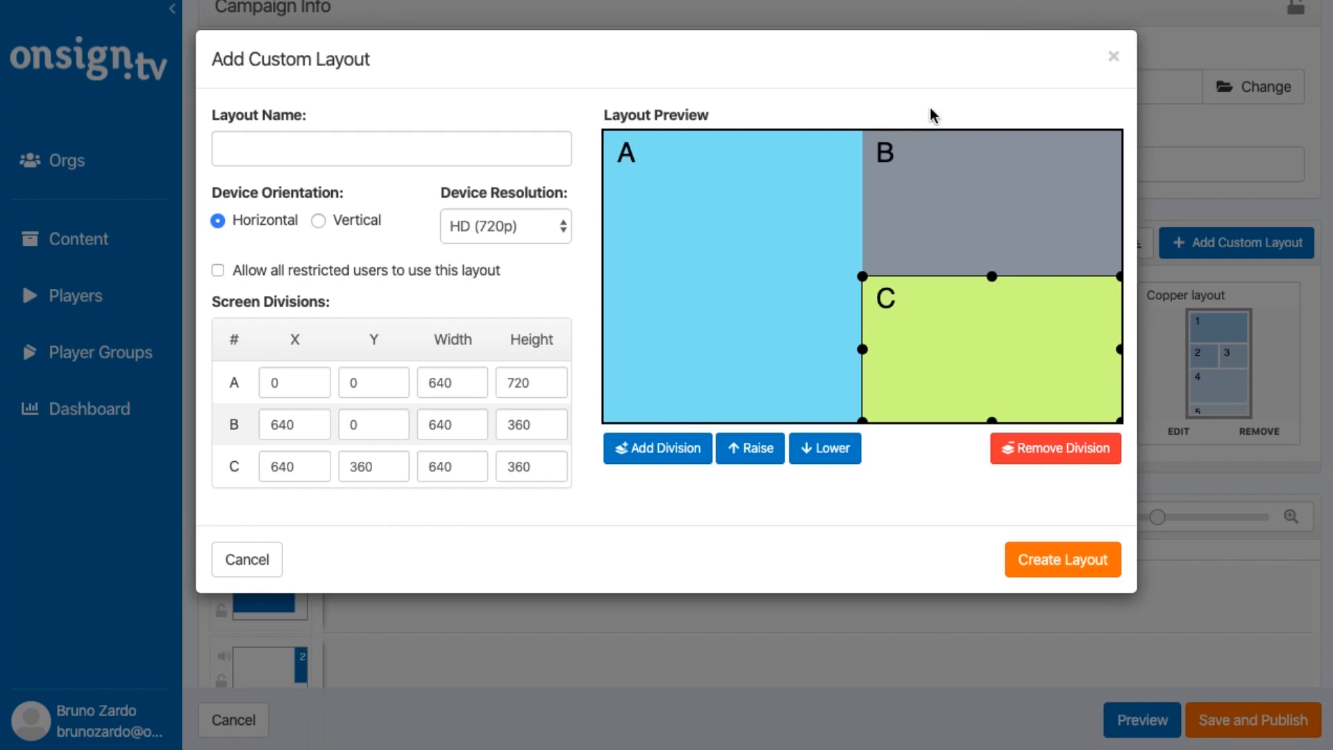
Check divisions B, C and A one by one, and close the custom layout dialog without creating the layout
left_click(968, 184)
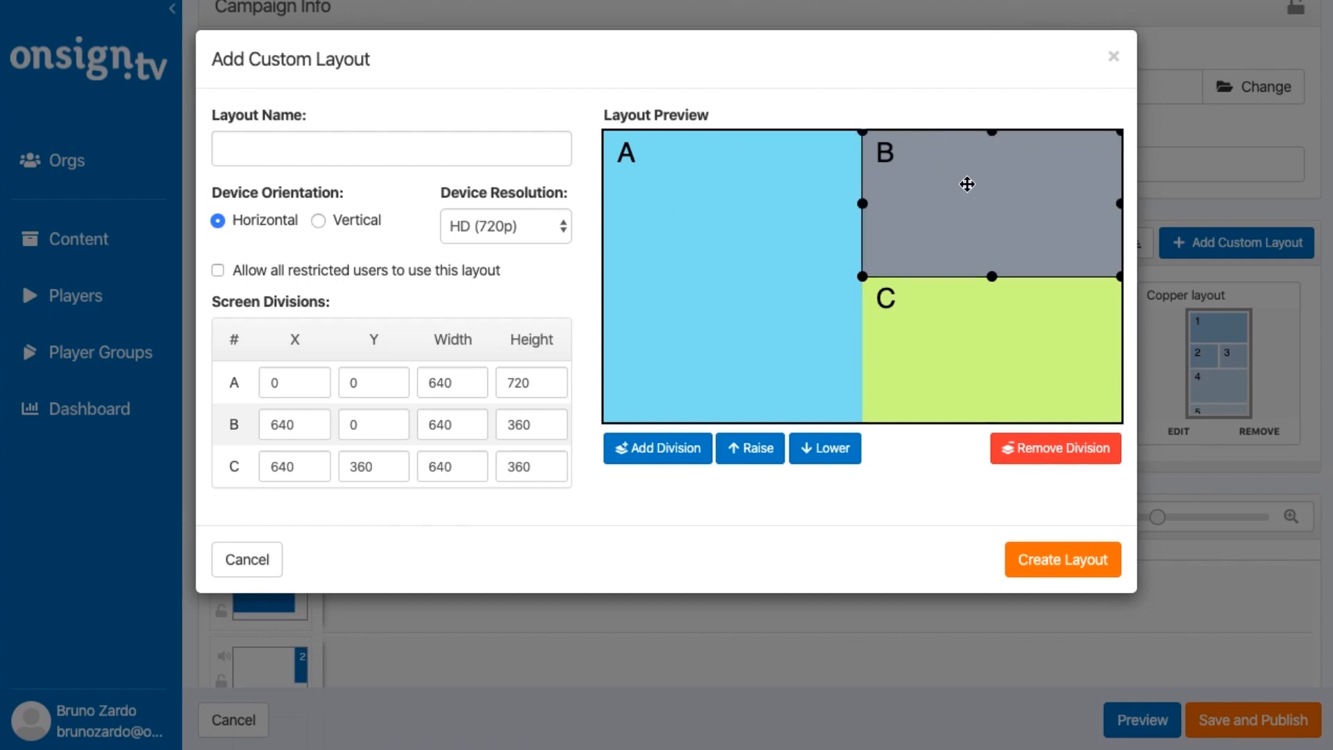
left_click(976, 304)
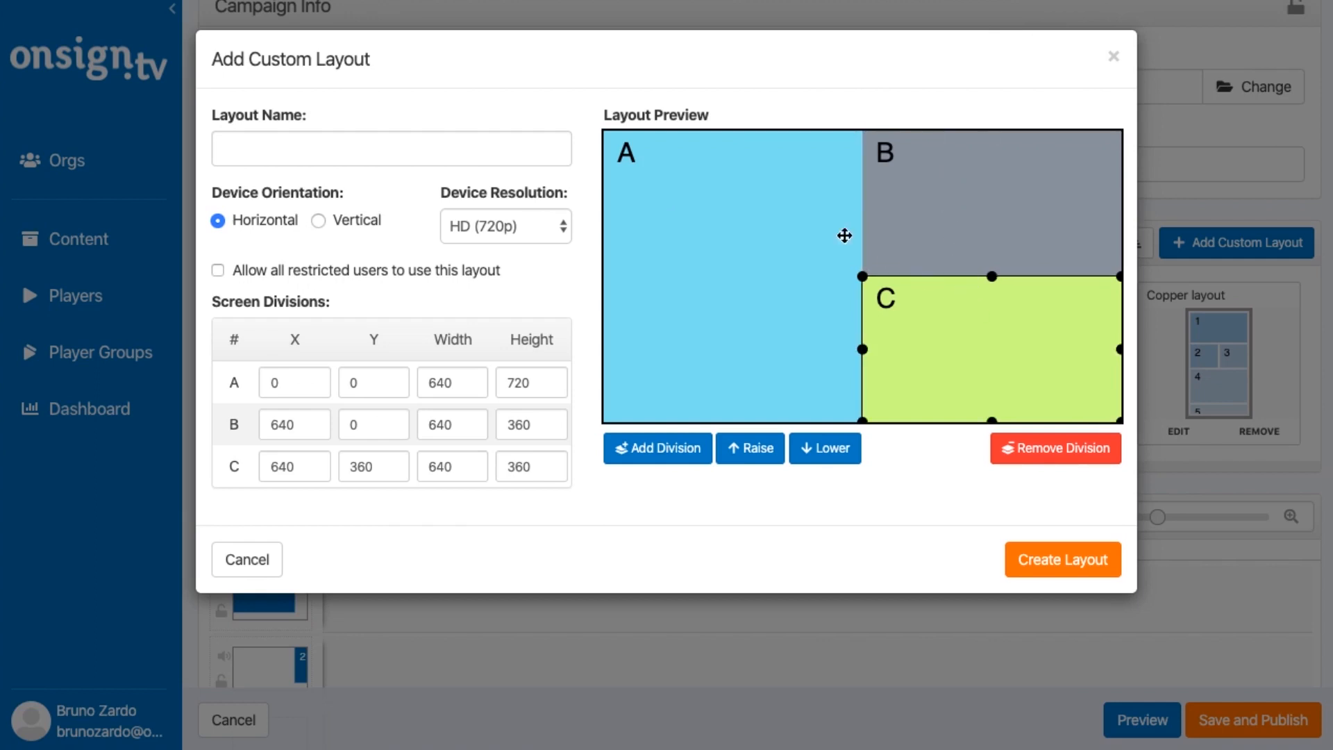
left_click(731, 211)
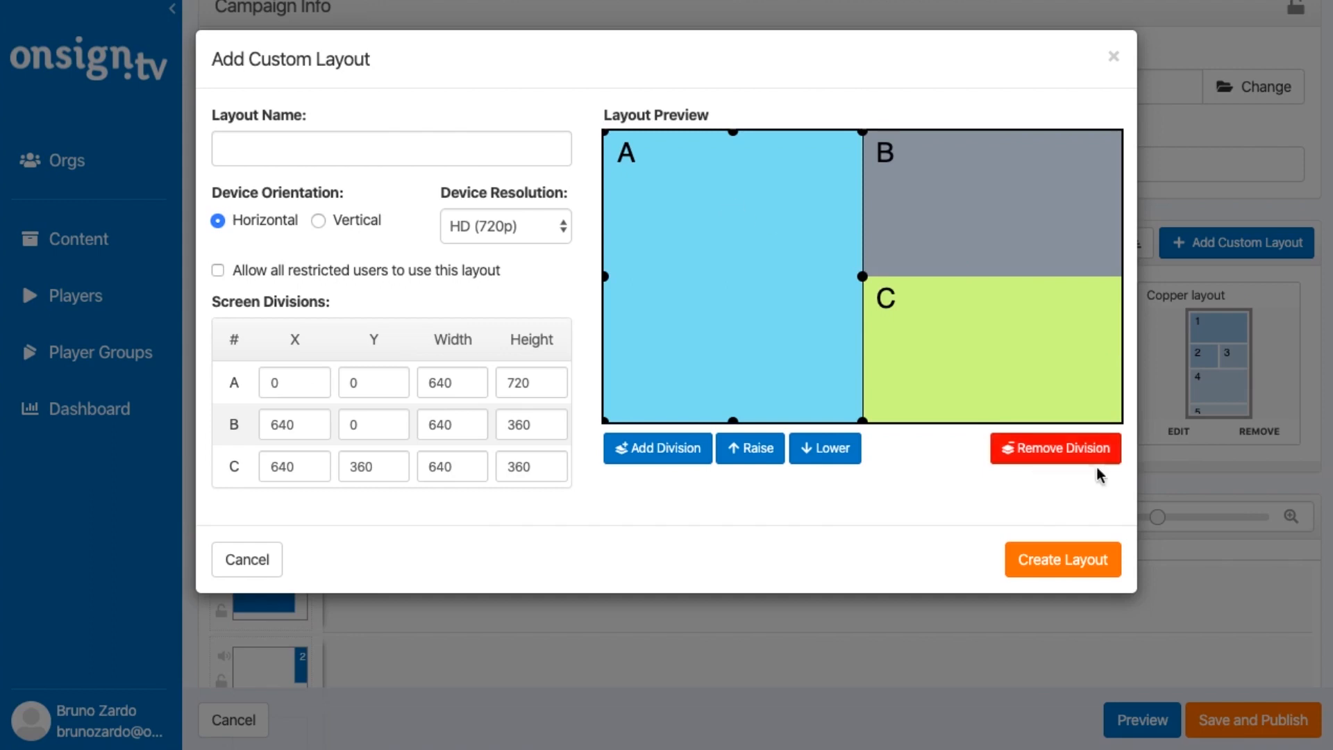
left_click(1112, 58)
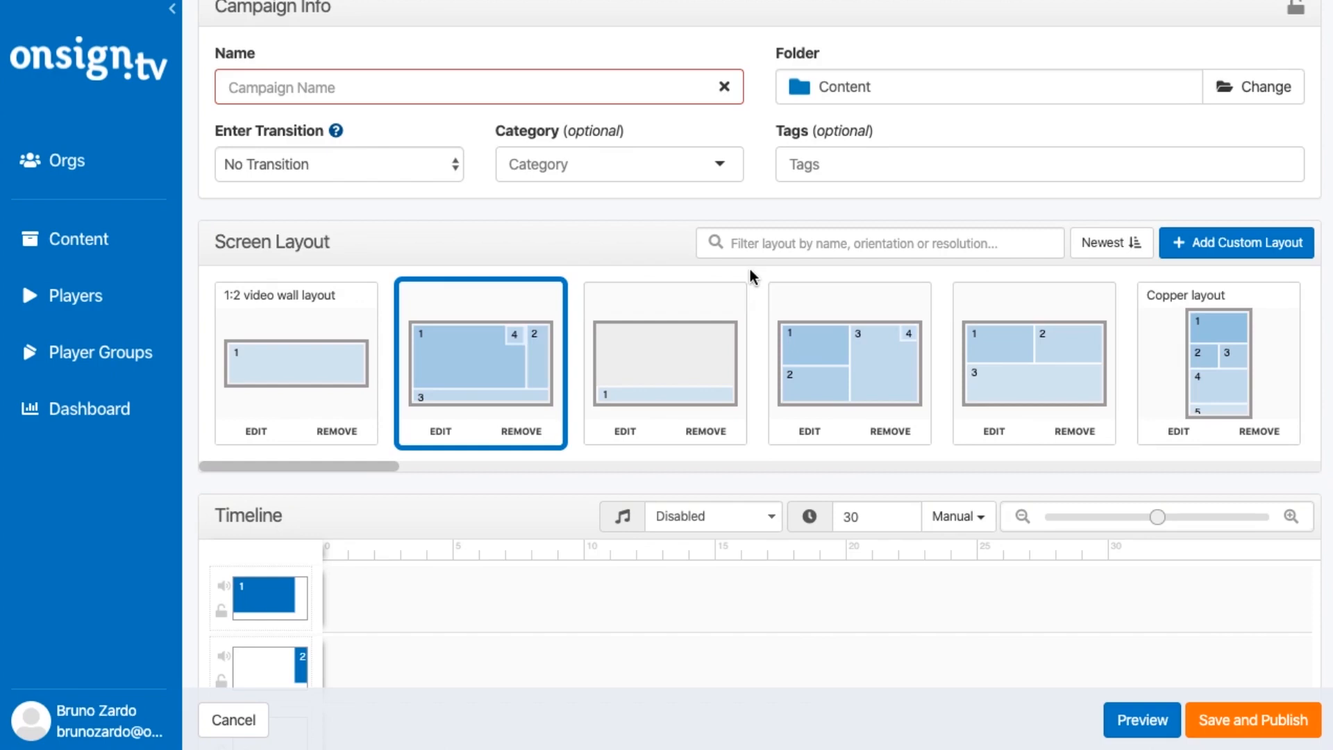
Place Ad 3 in zone 1 of the campaign timeline and extend its duration to about 22 seconds
scroll(592, 318, "down", 3)
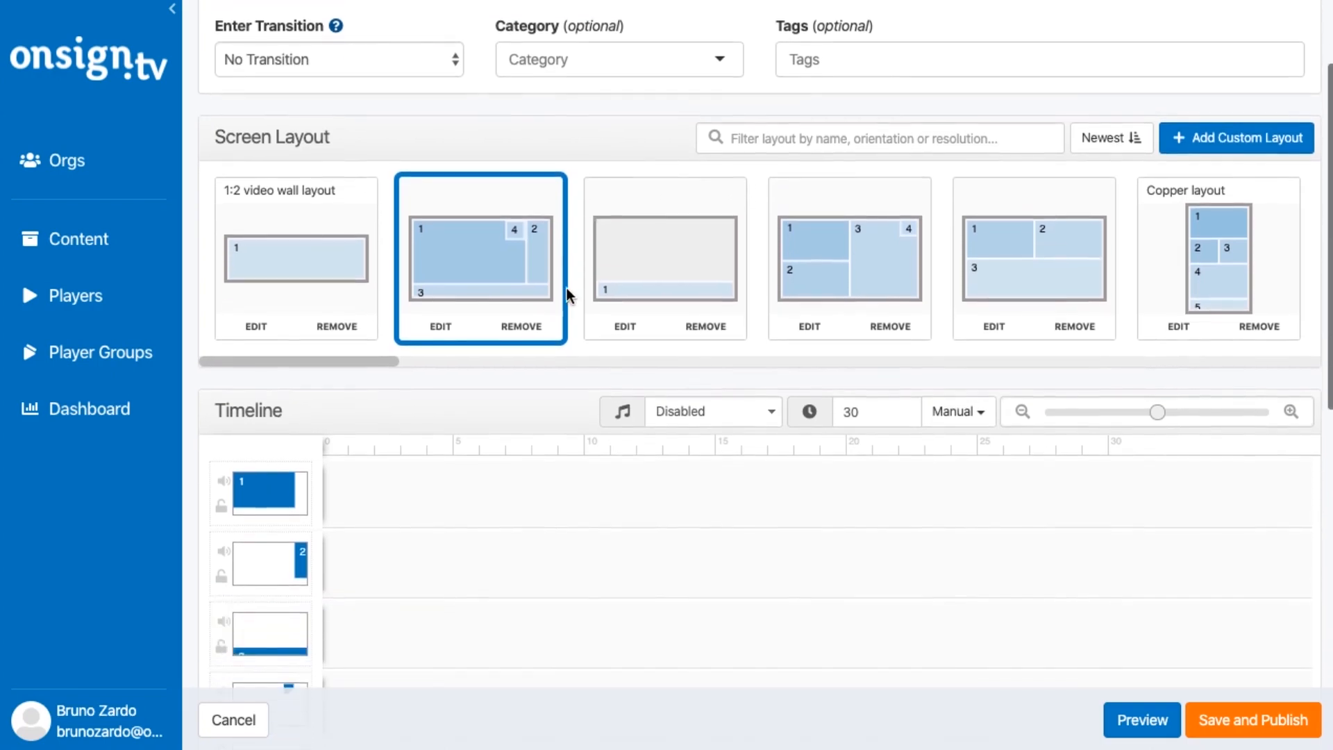
scroll(566, 291, "down", 6)
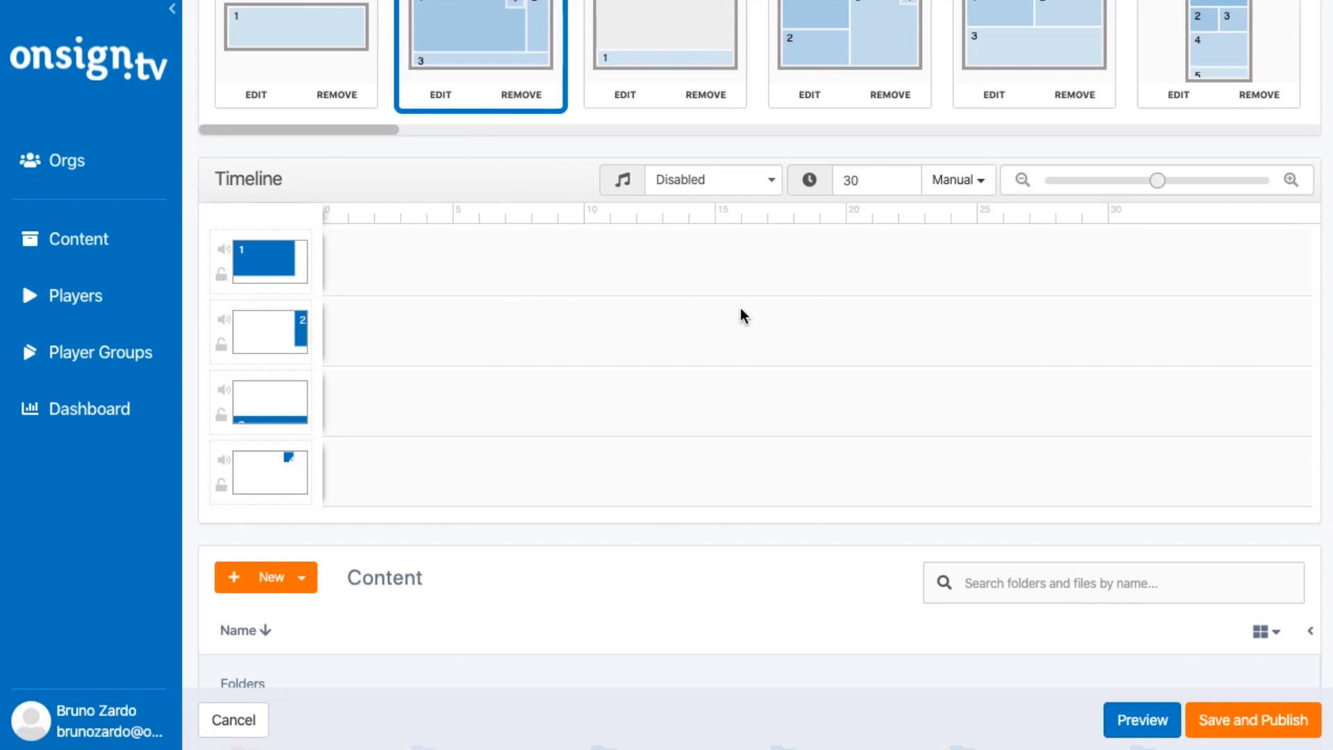
scroll(686, 368, "down", 5)
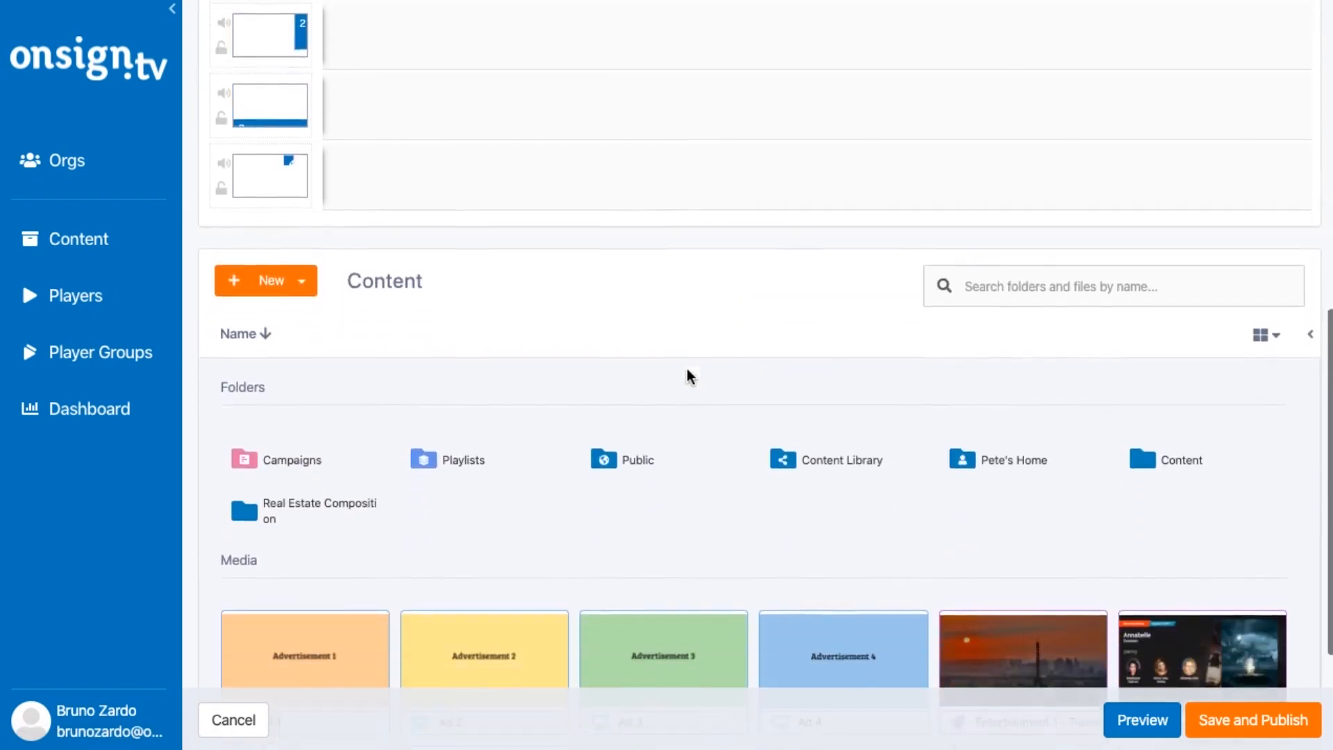
left_click_drag(681, 607, 461, 167)
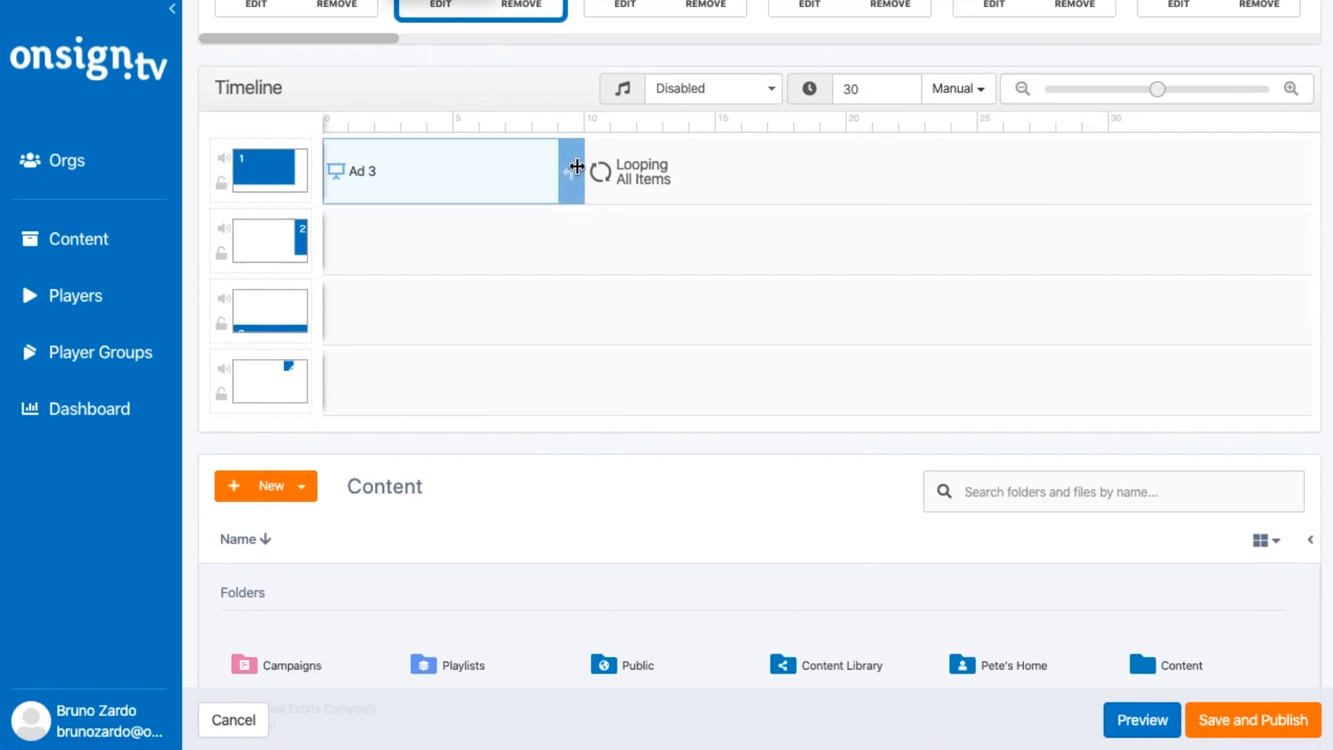
left_click_drag(580, 171, 906, 180)
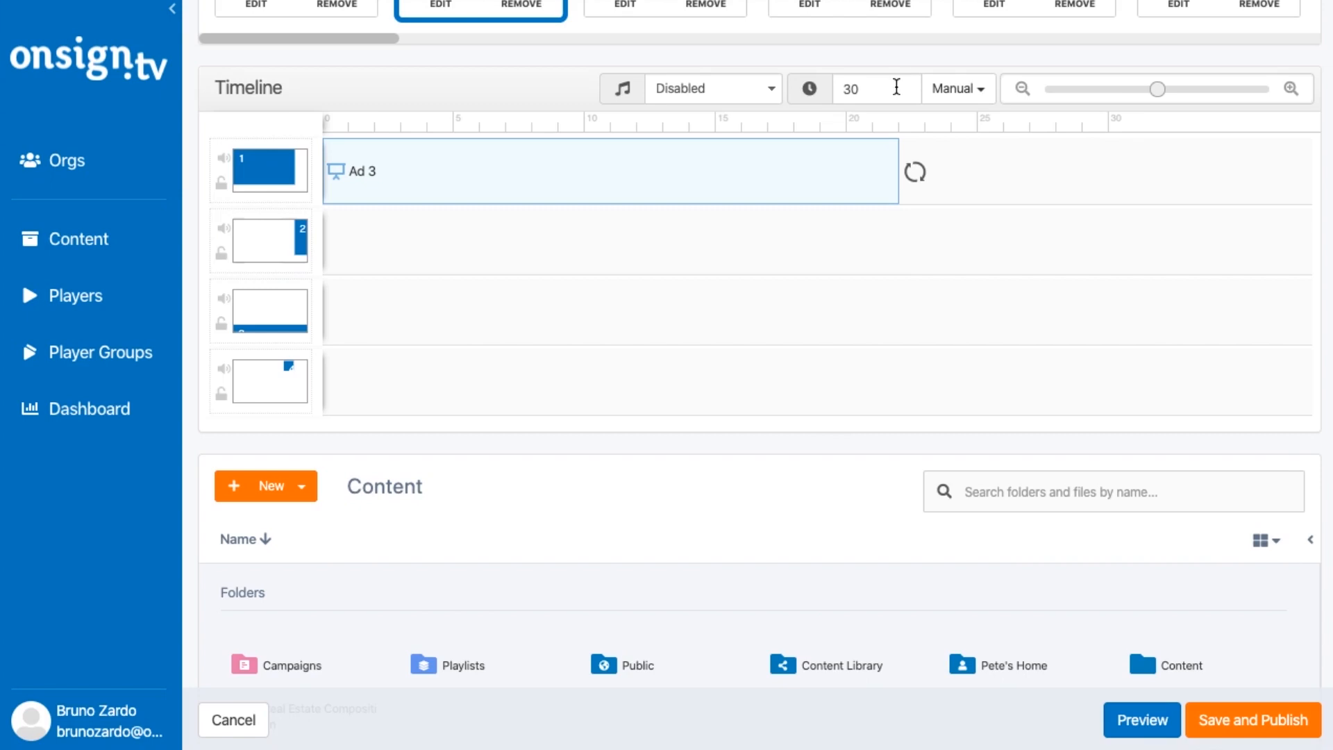
Enable the audio track in the campaign timeline and review the zone rows and campaign settings
left_click(701, 88)
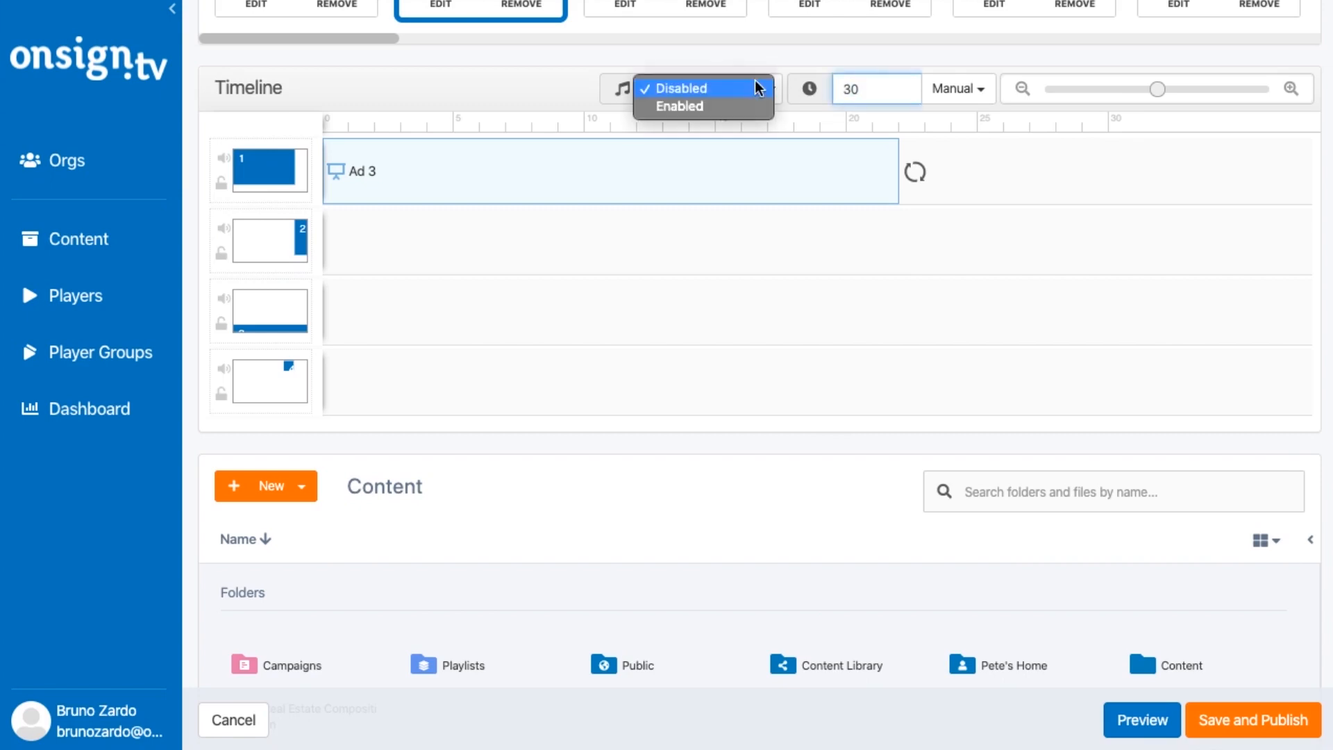
left_click(696, 111)
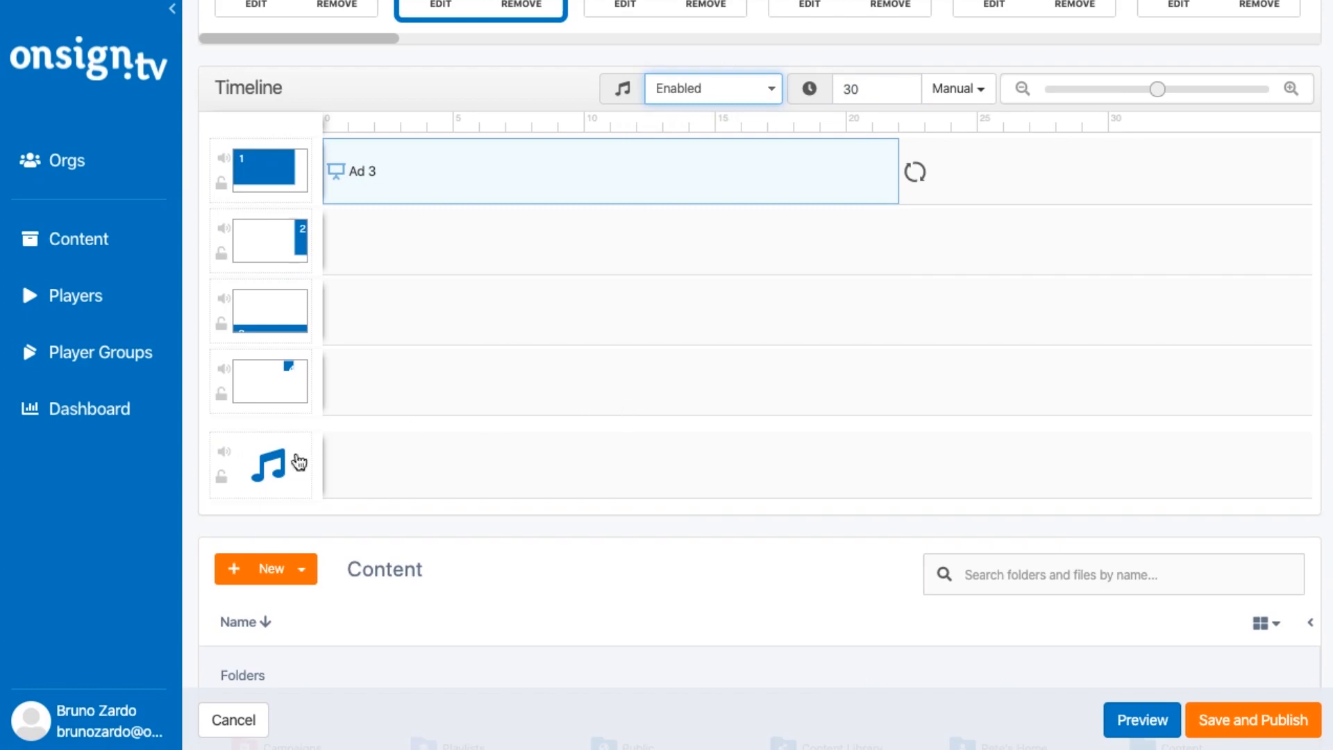
scroll(312, 486, "down", 2)
scroll(328, 505, "down", 3)
scroll(336, 440, "up", 4)
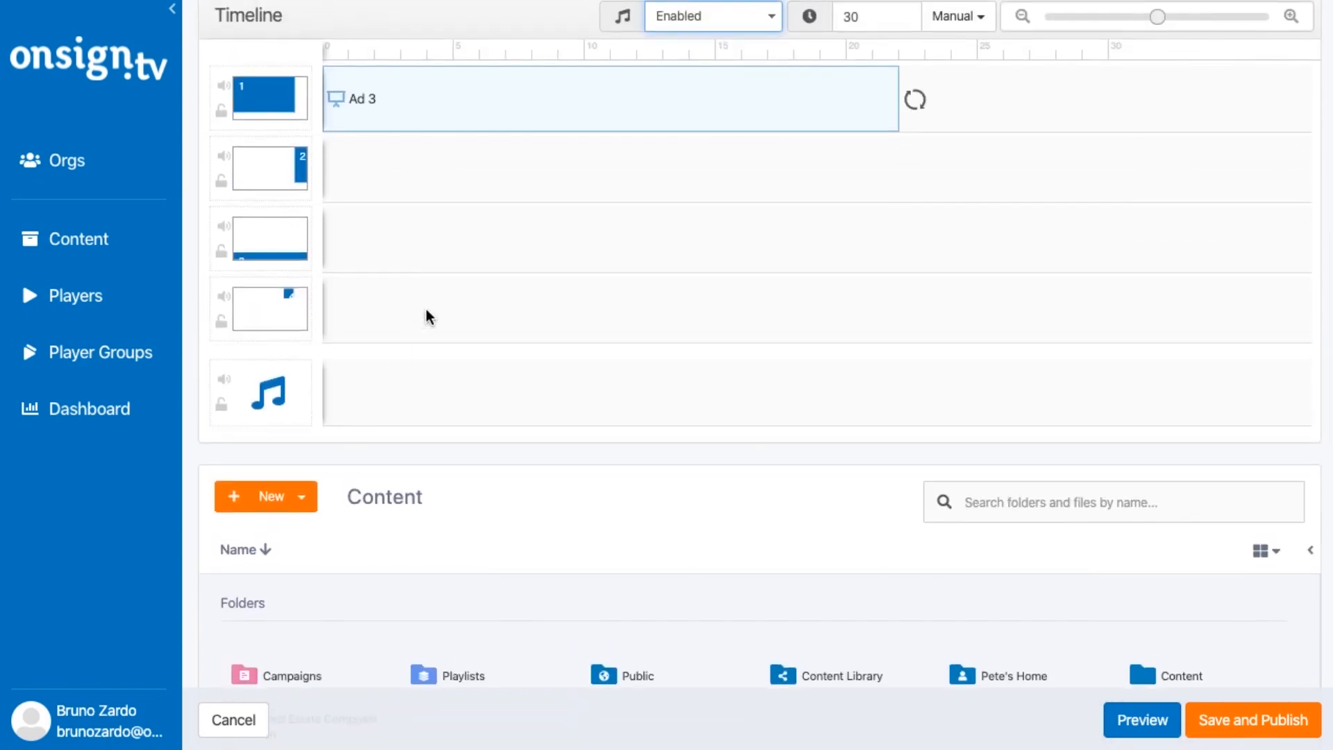
scroll(278, 264, "up", 3)
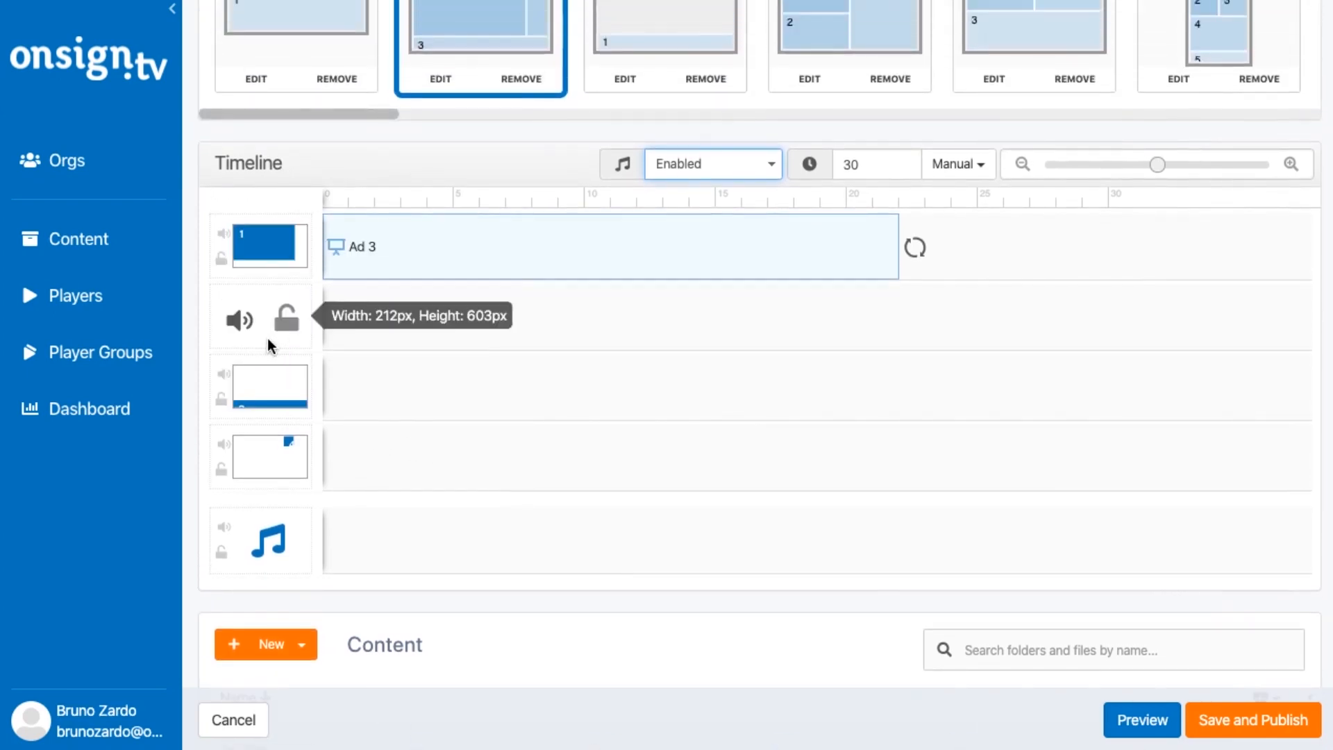
scroll(285, 332, "down", 2)
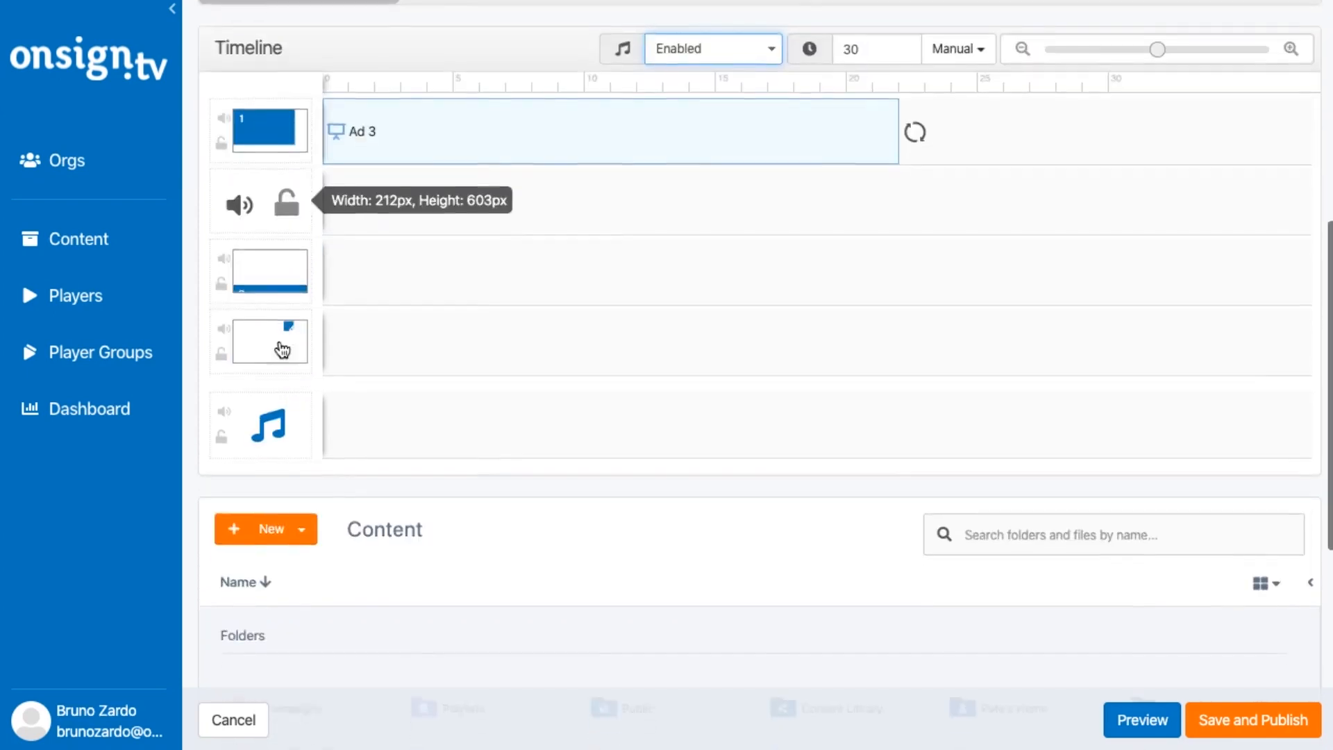
scroll(278, 339, "up", 4)
scroll(275, 340, "up", 4)
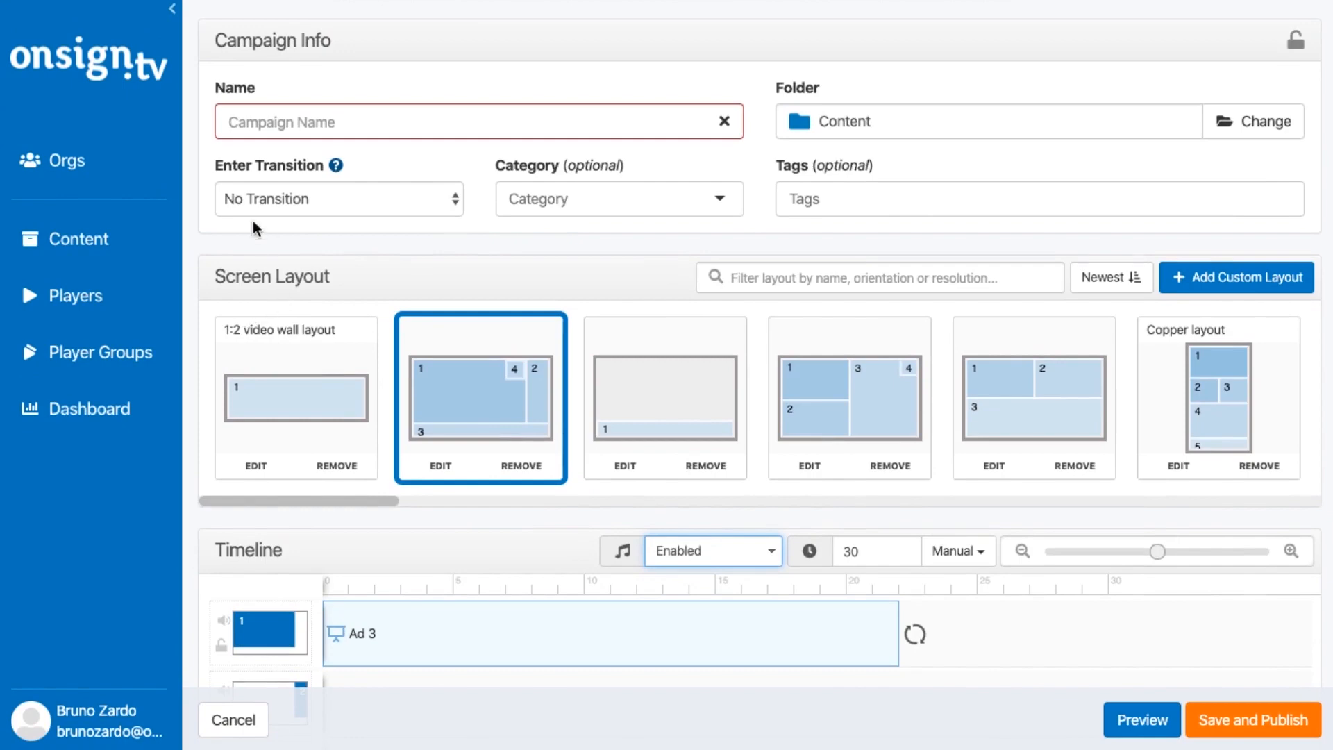
Leave the campaign without saving and start a new playlist from the content library
left_click(110, 238)
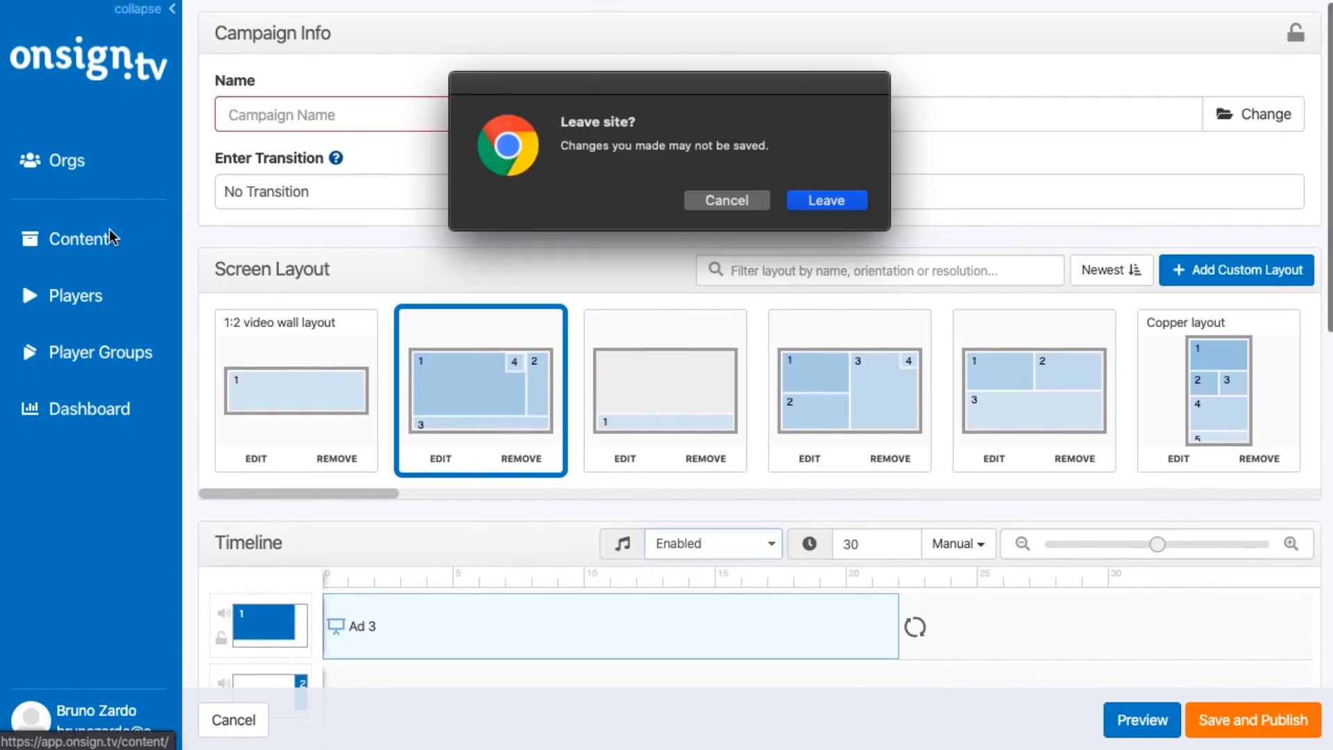
left_click(829, 200)
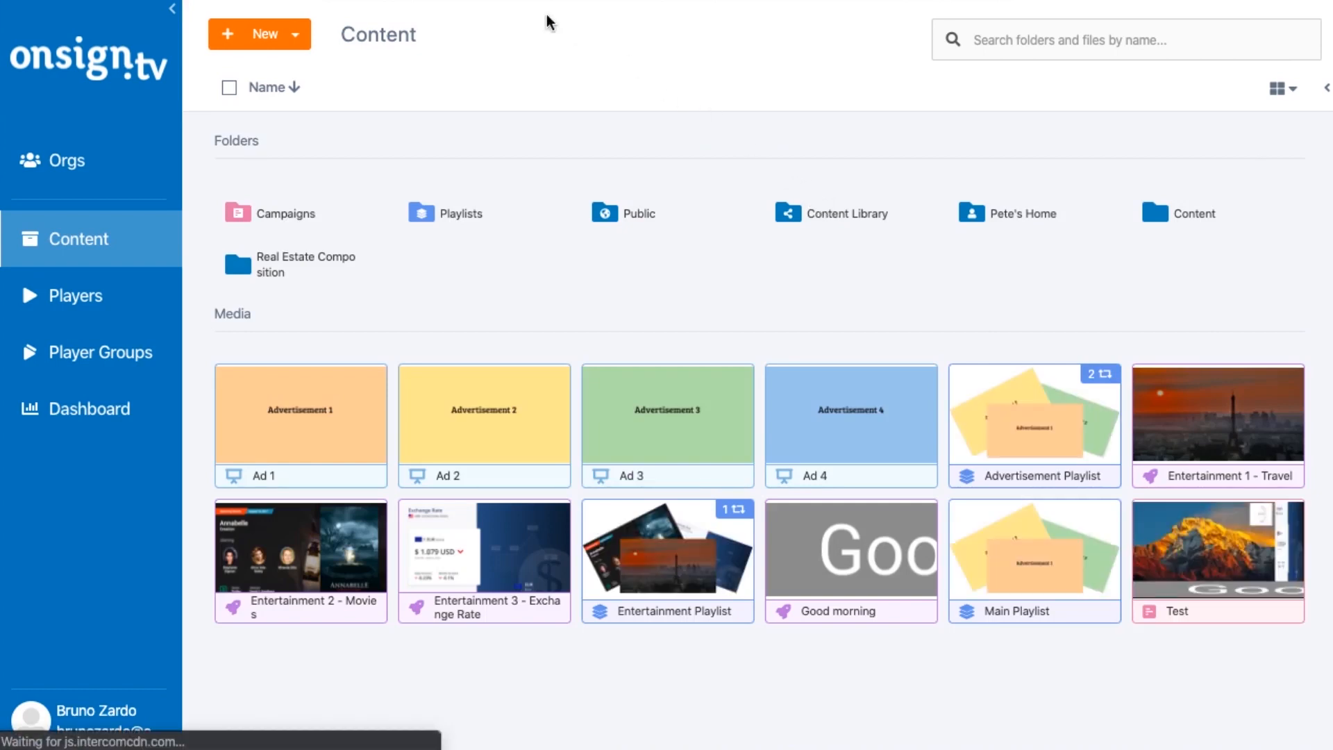
left_click(273, 35)
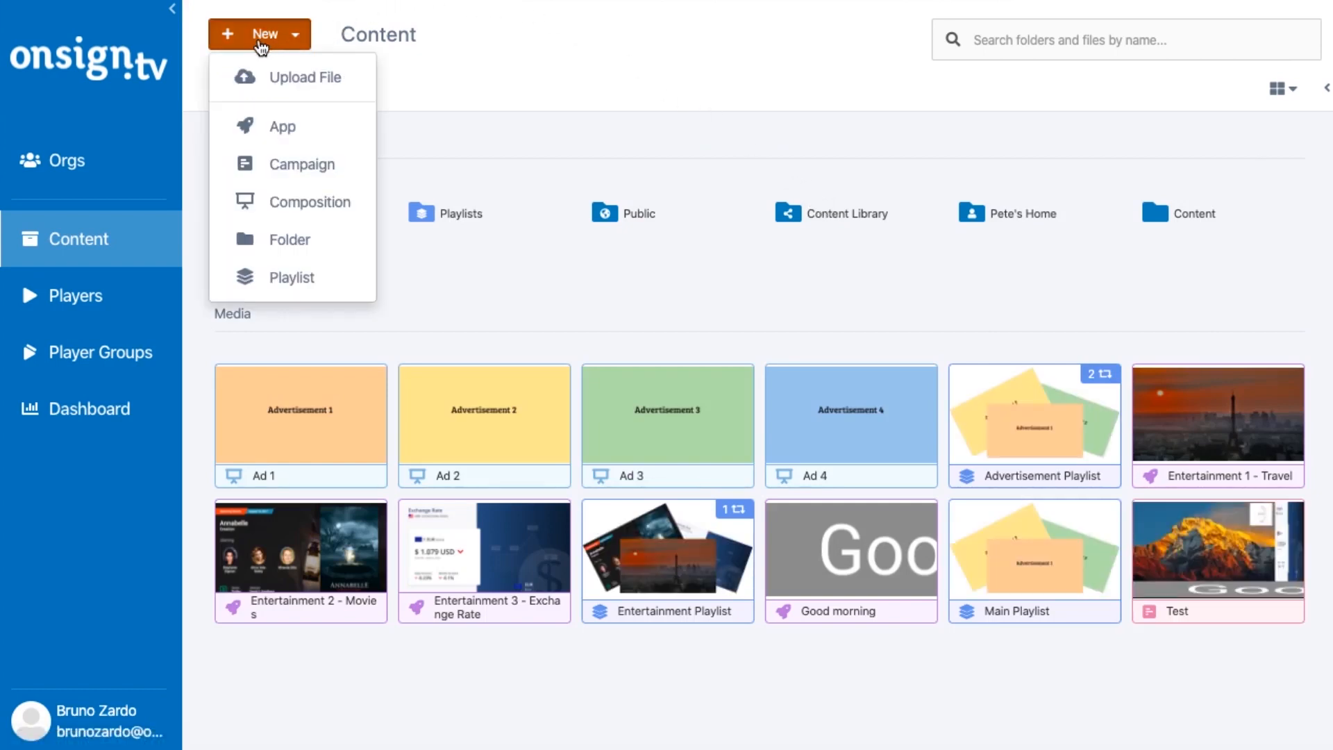
left_click(291, 277)
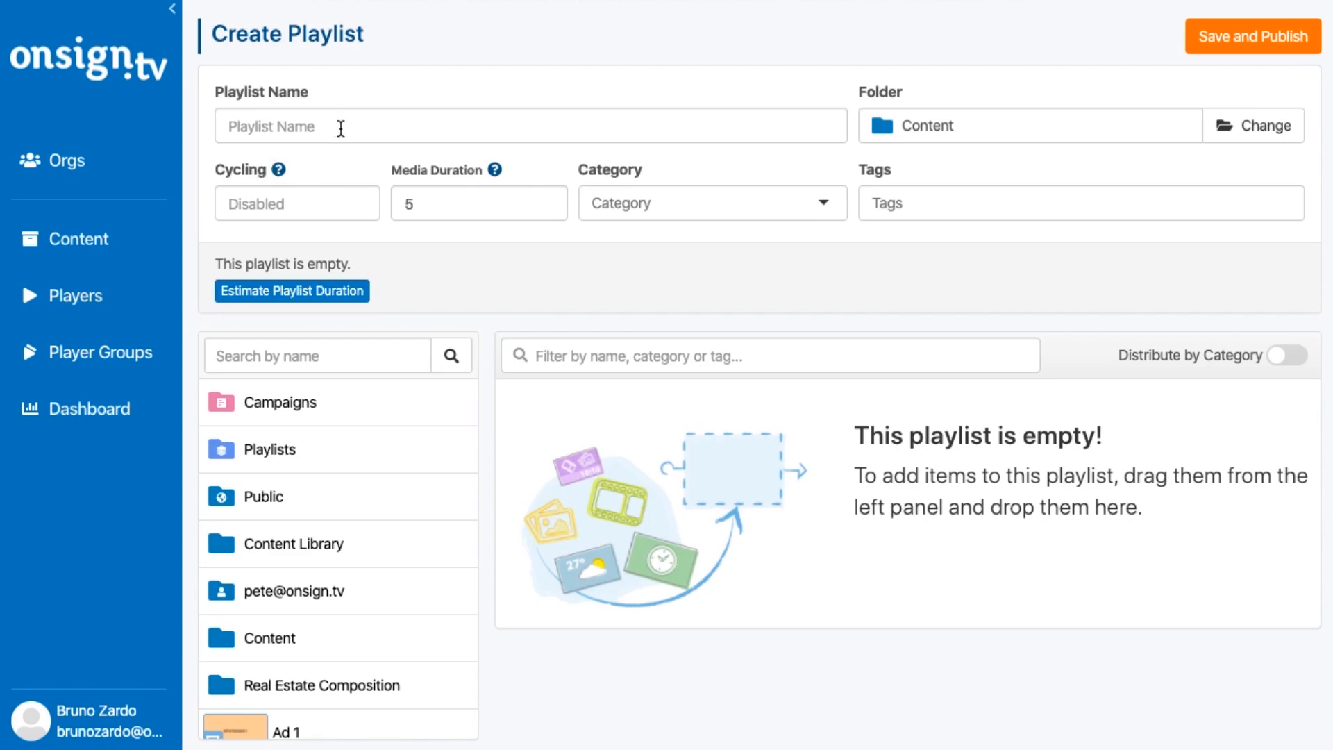
Examine the playlist's Media Duration setting and the media items available for adding to the playlist
left_click(470, 208)
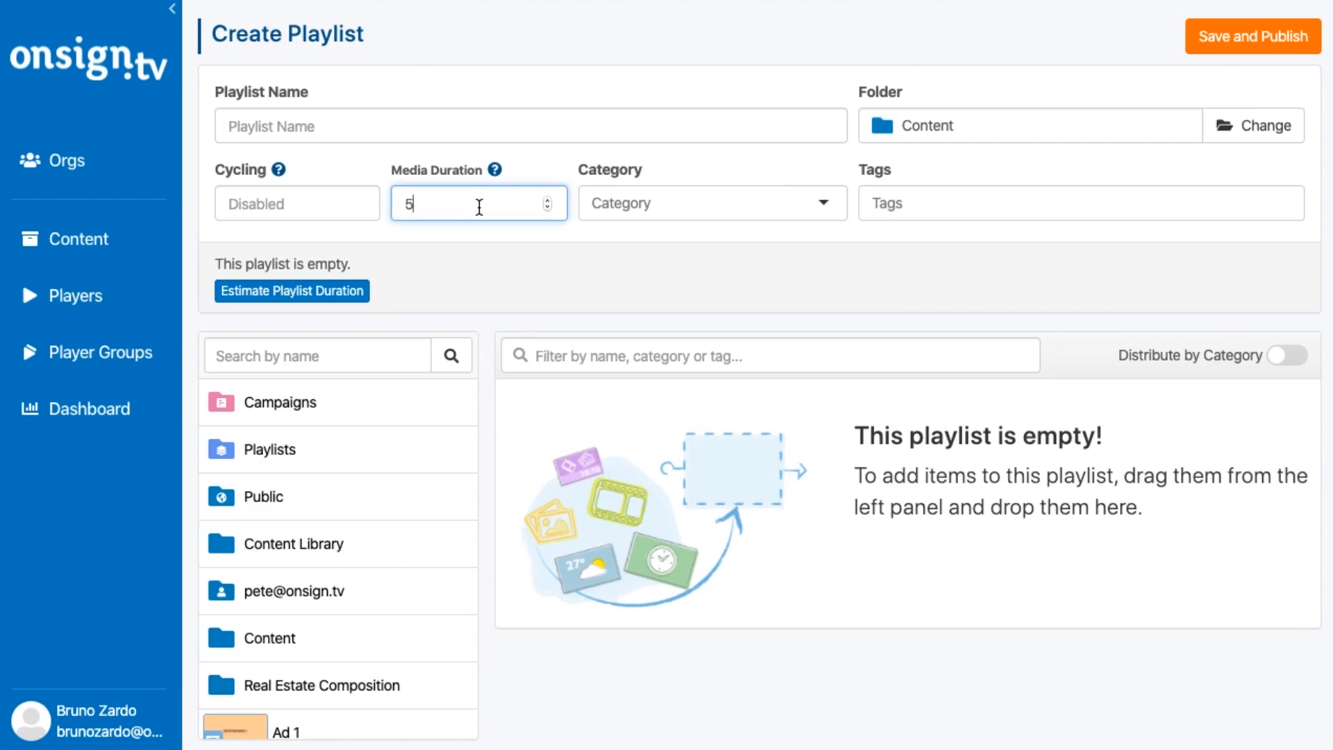
left_click(682, 293)
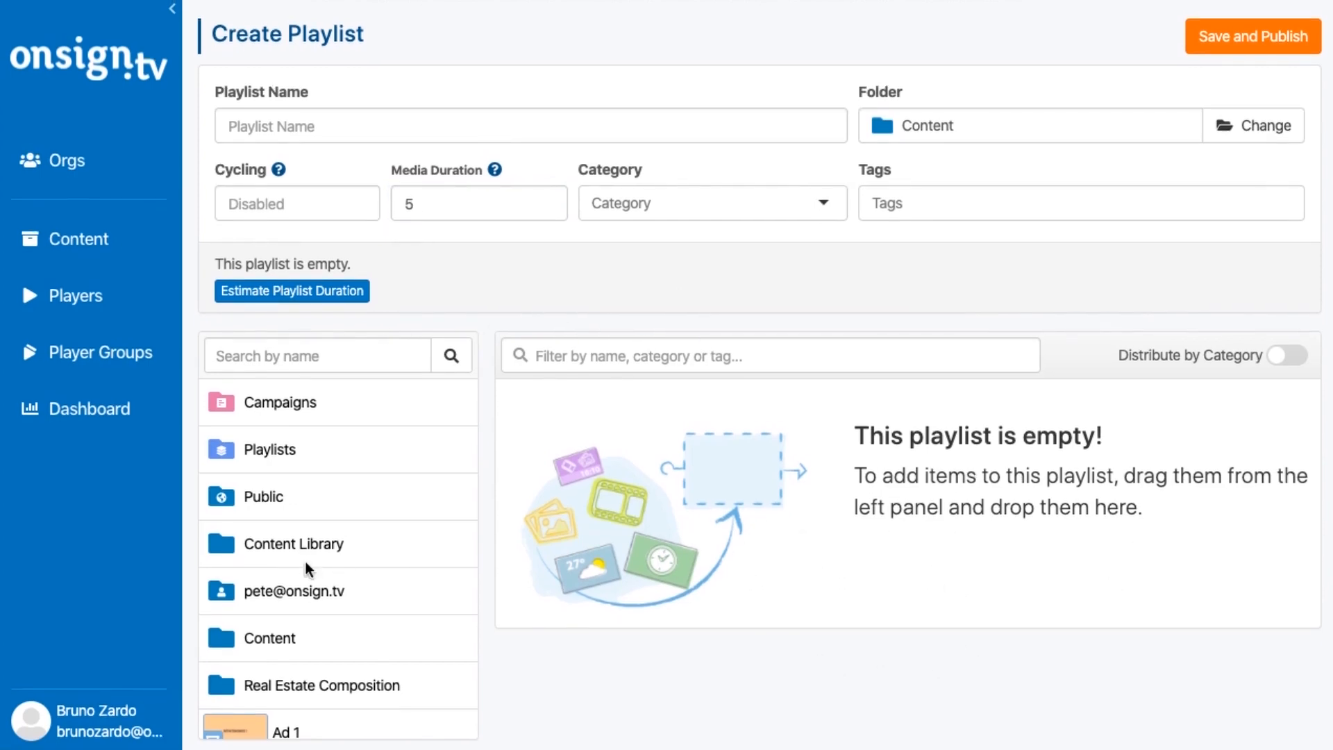
scroll(324, 579, "down", 10)
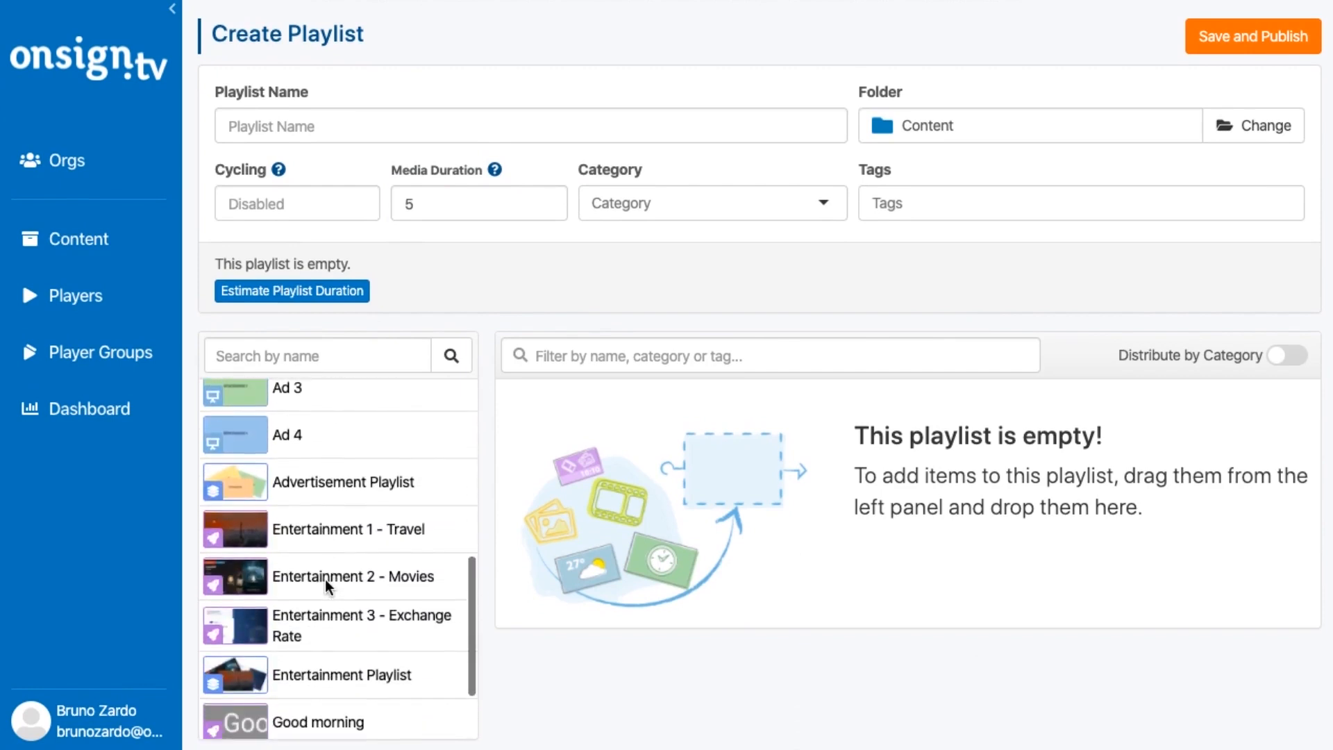
scroll(325, 579, "down", 3)
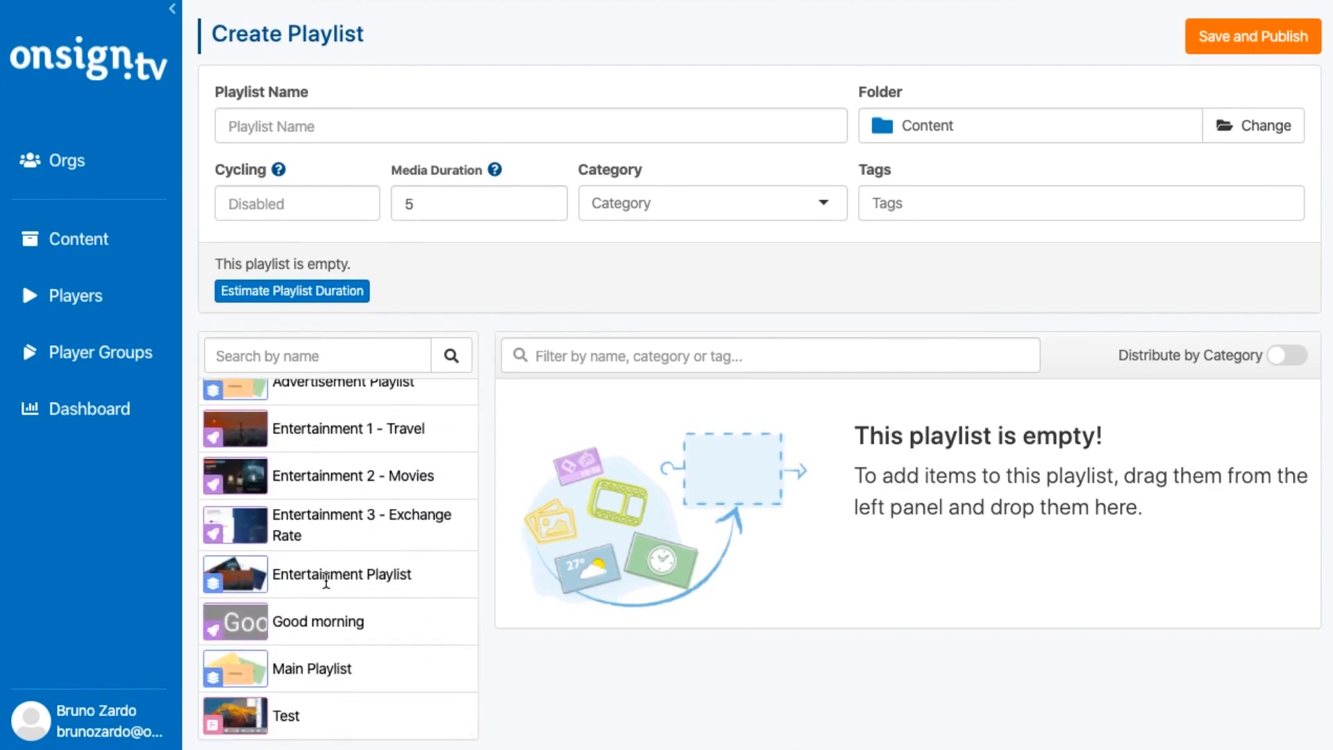
scroll(327, 582, "up", 5)
scroll(326, 597, "down", 5)
scroll(274, 476, "up", 1)
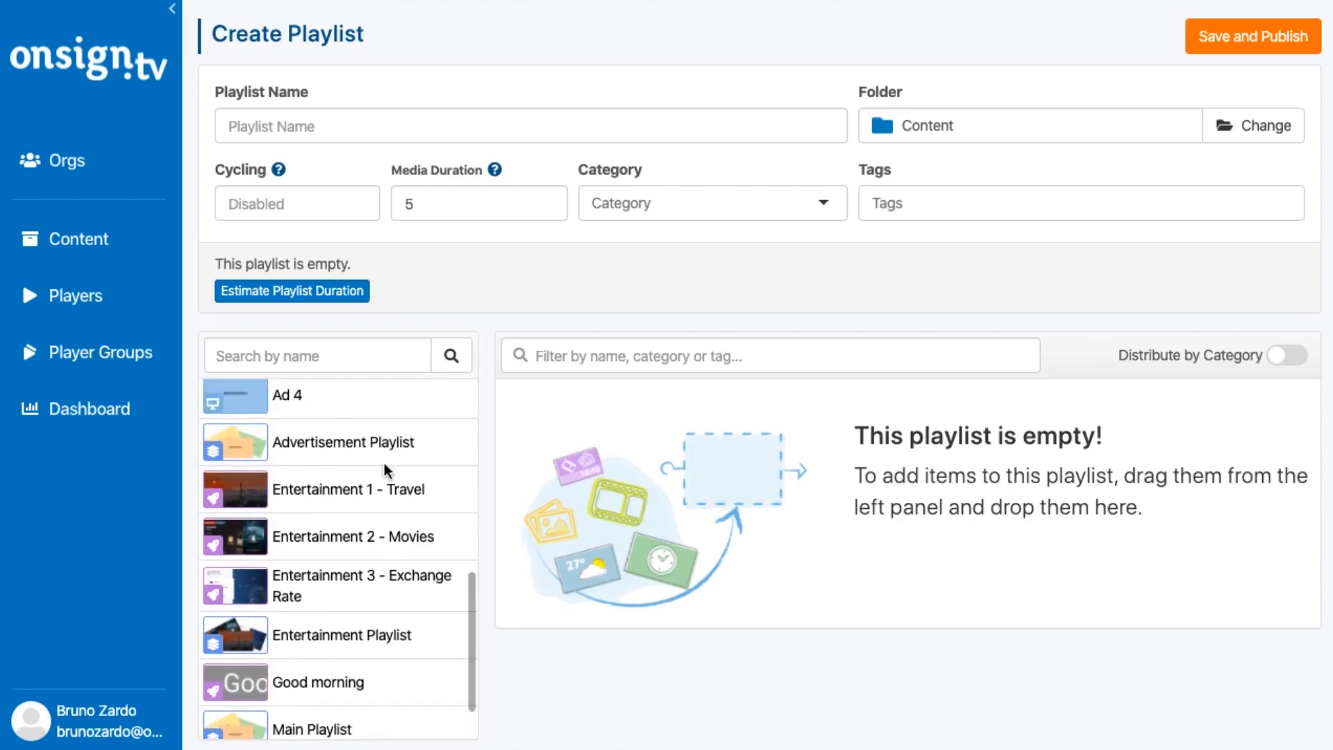
Add Entertainment 1 - Travel and Entertainment 2 - Movies to the playlist, with Ad 4 and Ad 3 between them
left_click_drag(387, 479, 672, 432)
left_click_drag(392, 536, 736, 479)
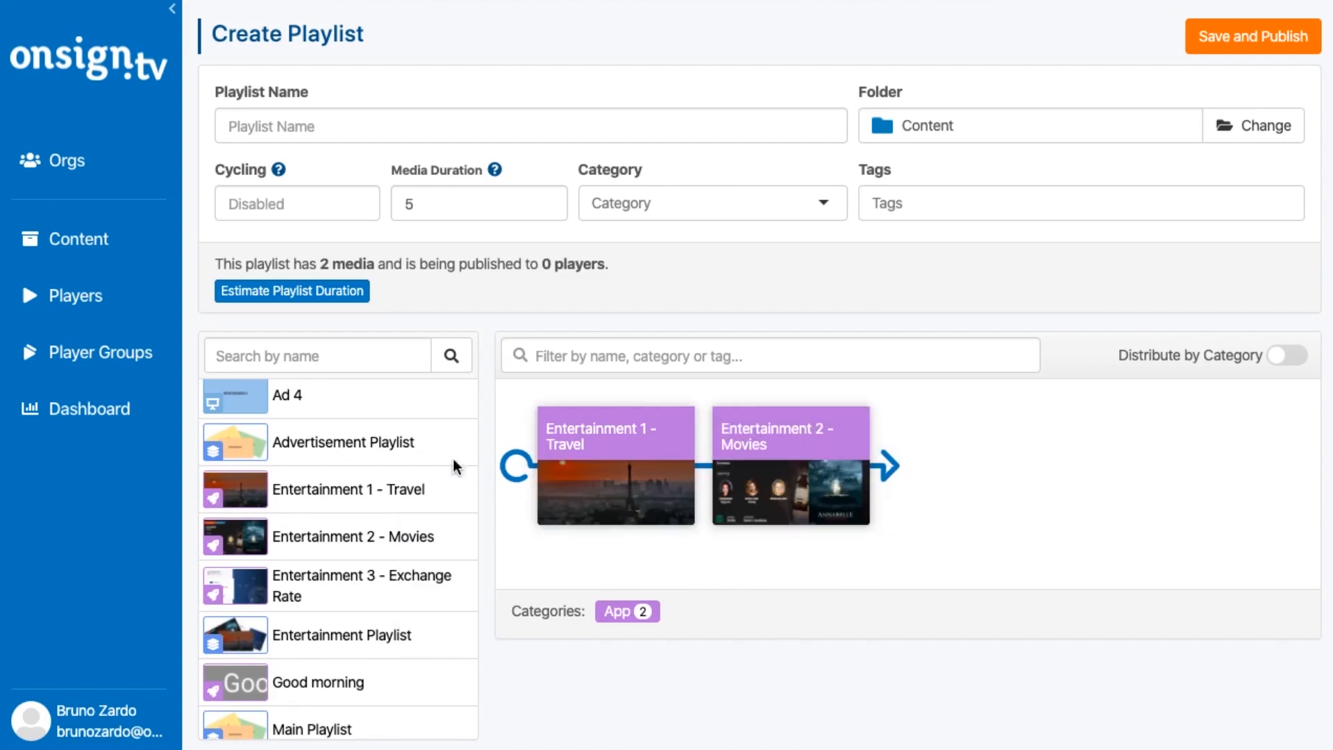
scroll(262, 469, "up", 1)
scroll(263, 469, "up", 1)
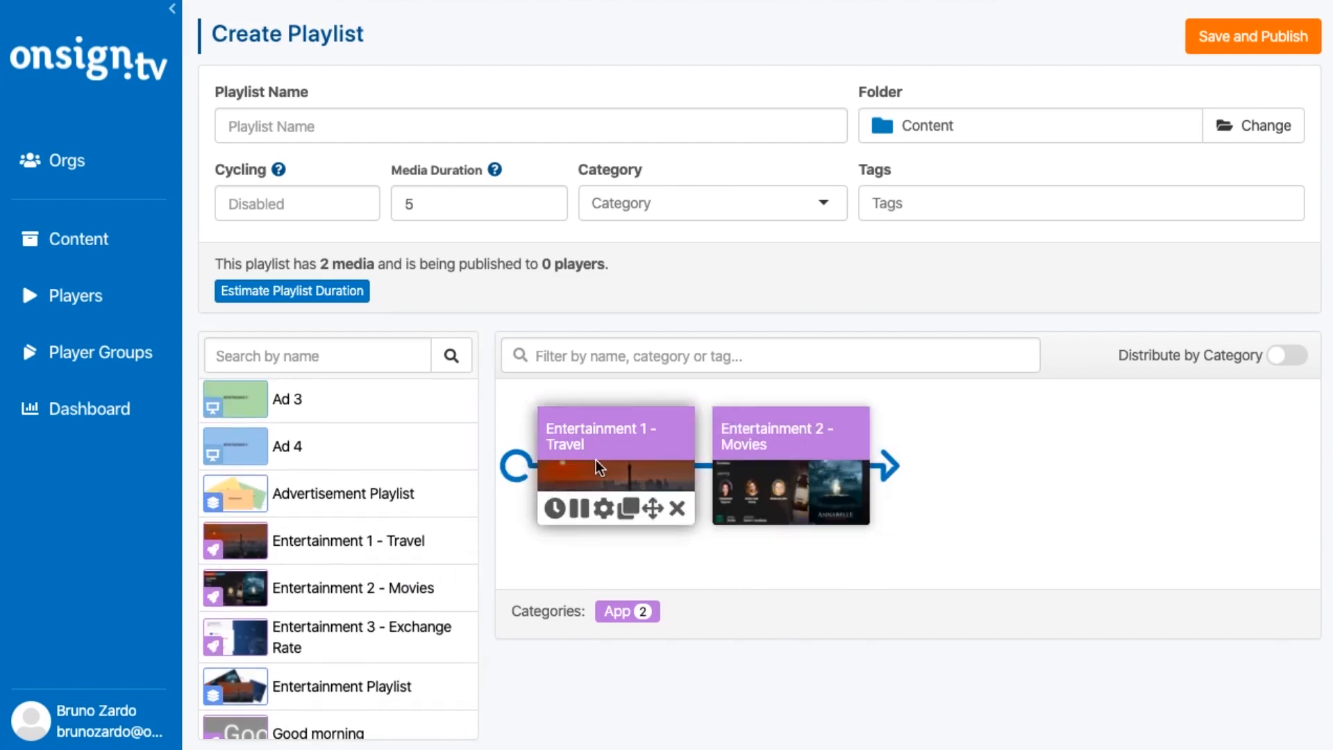
mouse_move(785, 448)
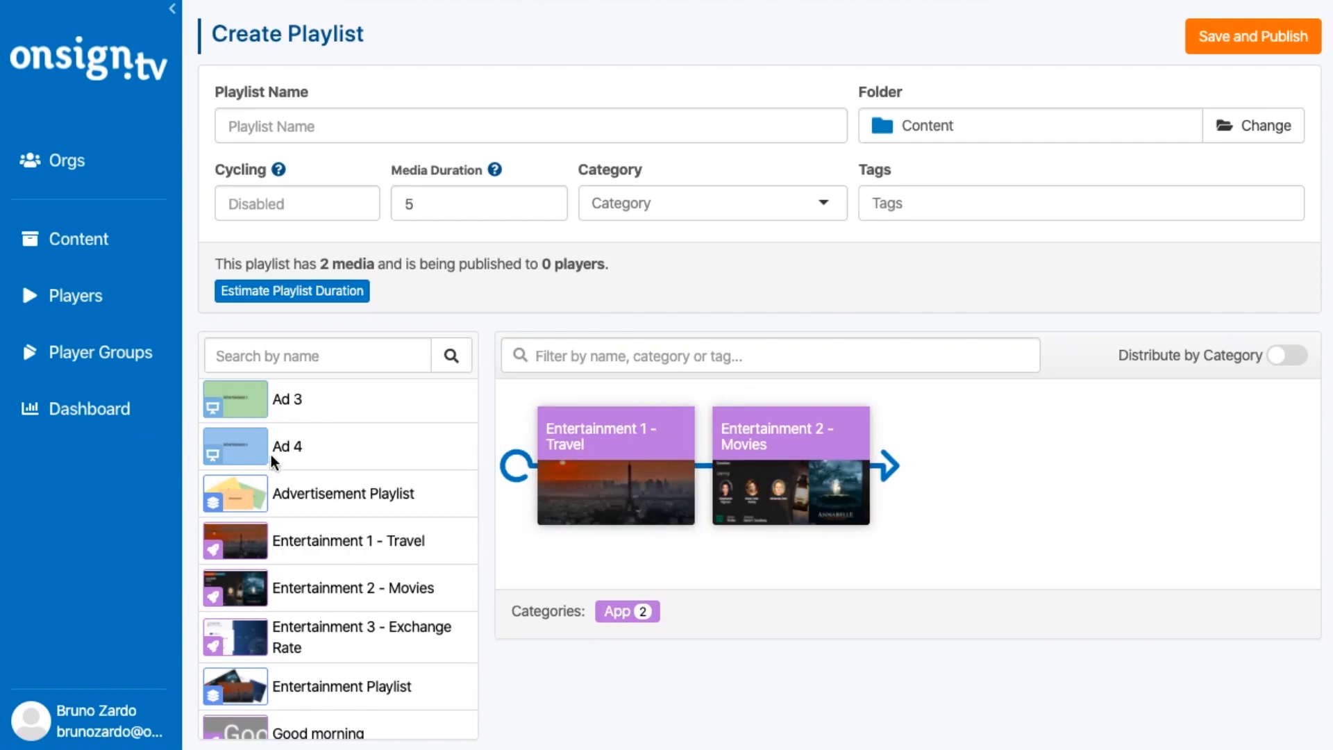
left_click_drag(271, 454, 775, 450)
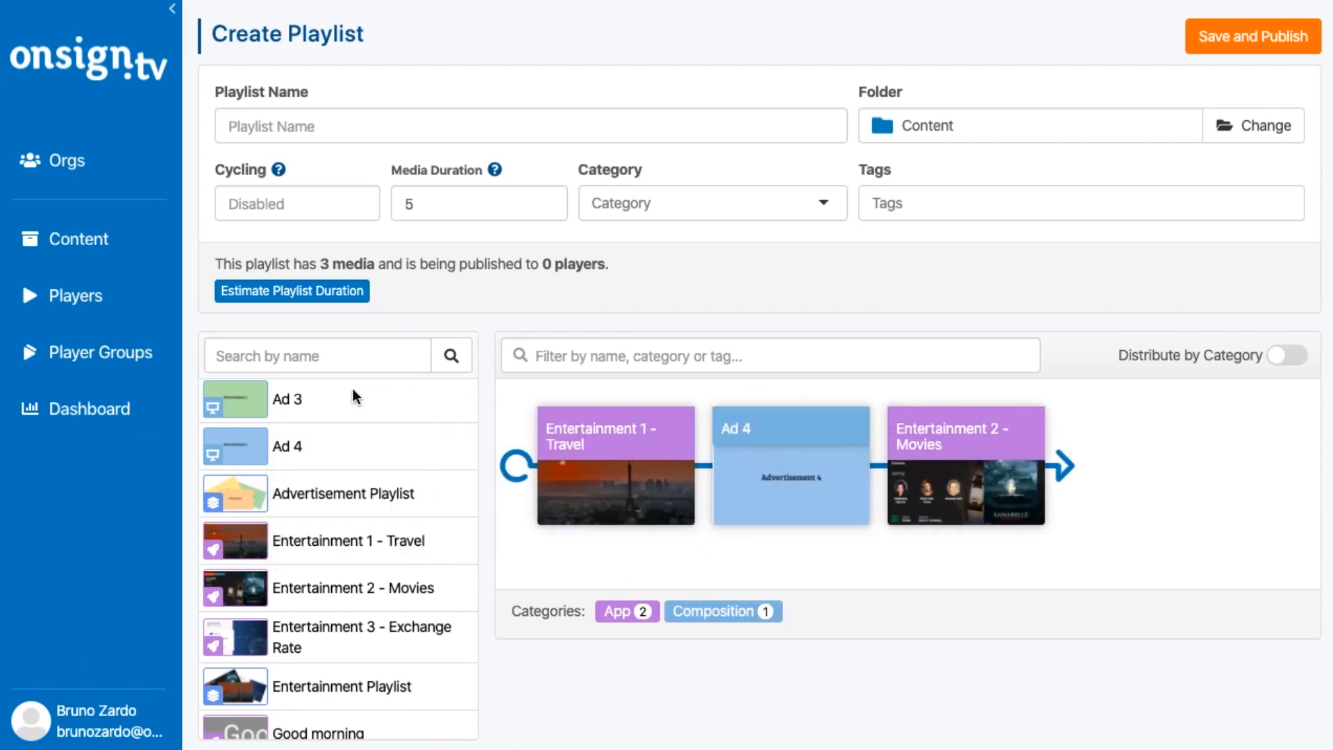
left_click_drag(353, 397, 986, 427)
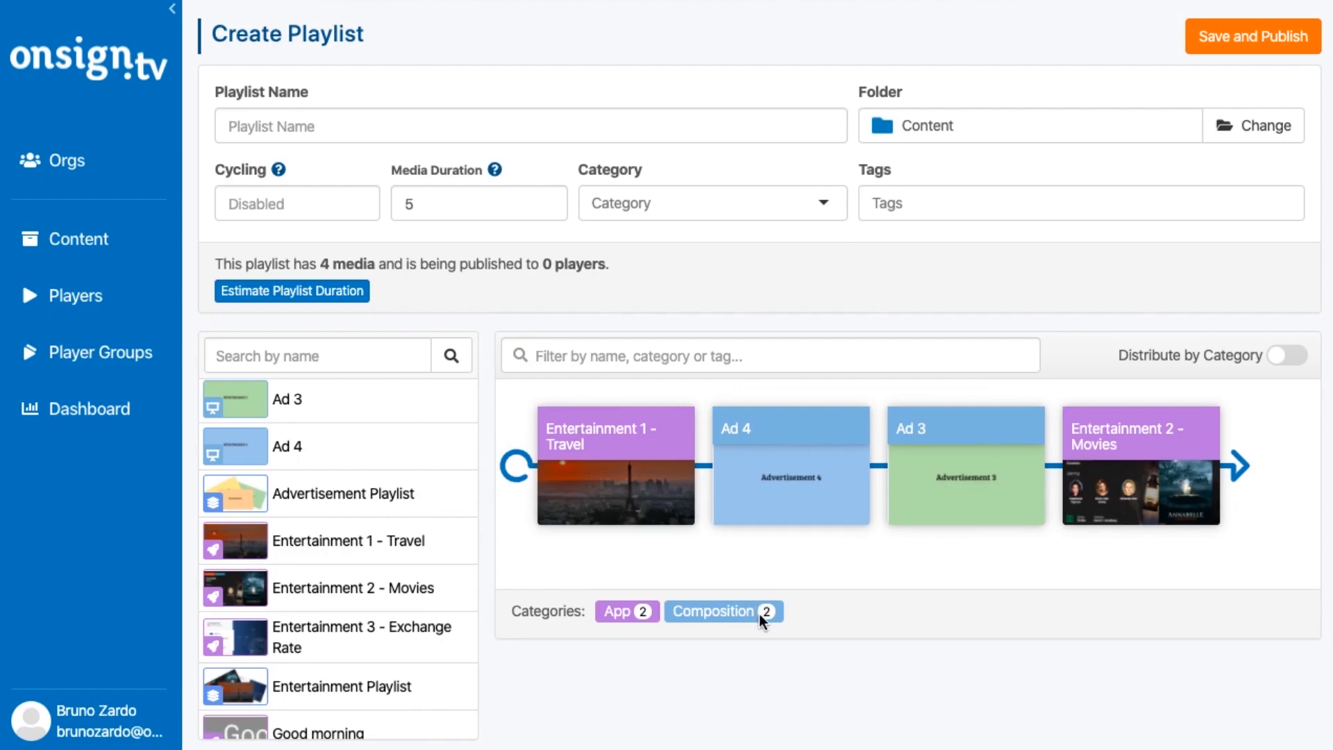
From the Content folder, insert mi mix 2.mp4, IMG_9385.jpg and 4k-wallpaper-4.jpg in that order right after Entertainment 1 - Travel
scroll(294, 499, "up", 1)
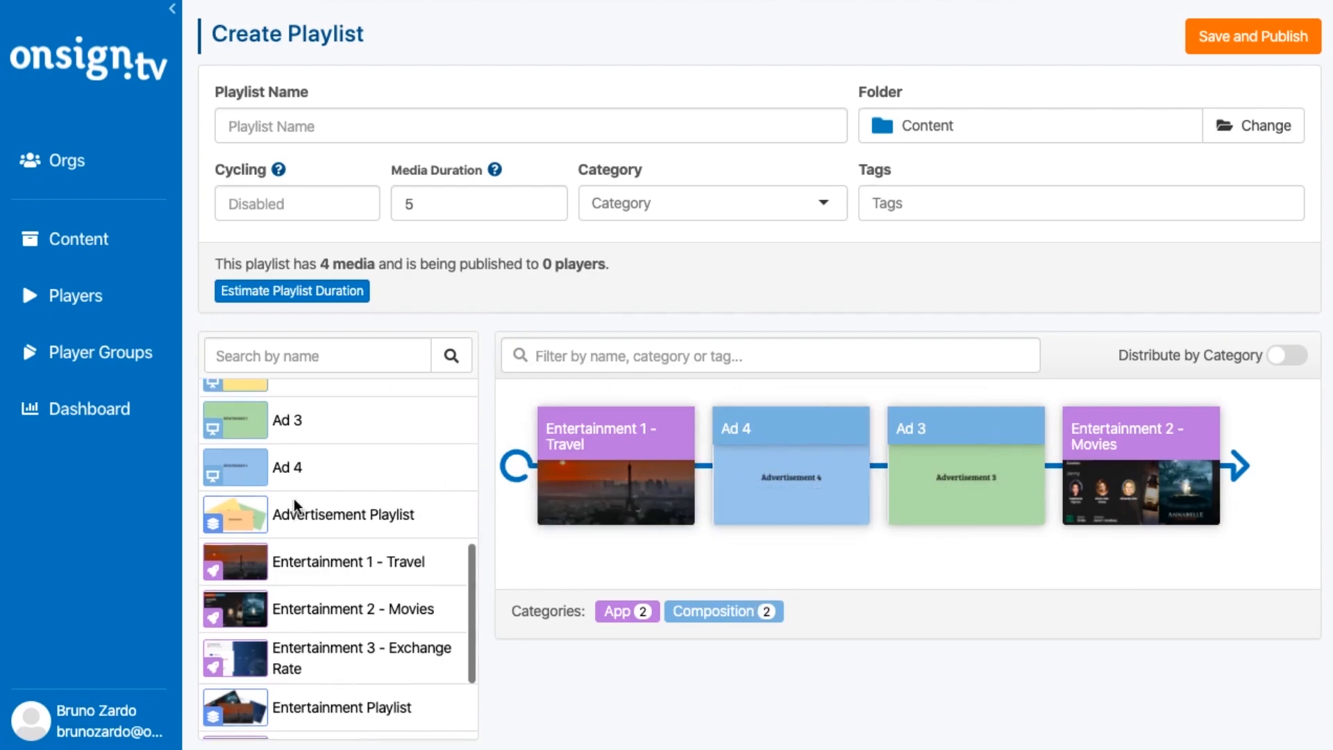
scroll(294, 499, "up", 4)
scroll(294, 499, "down", 6)
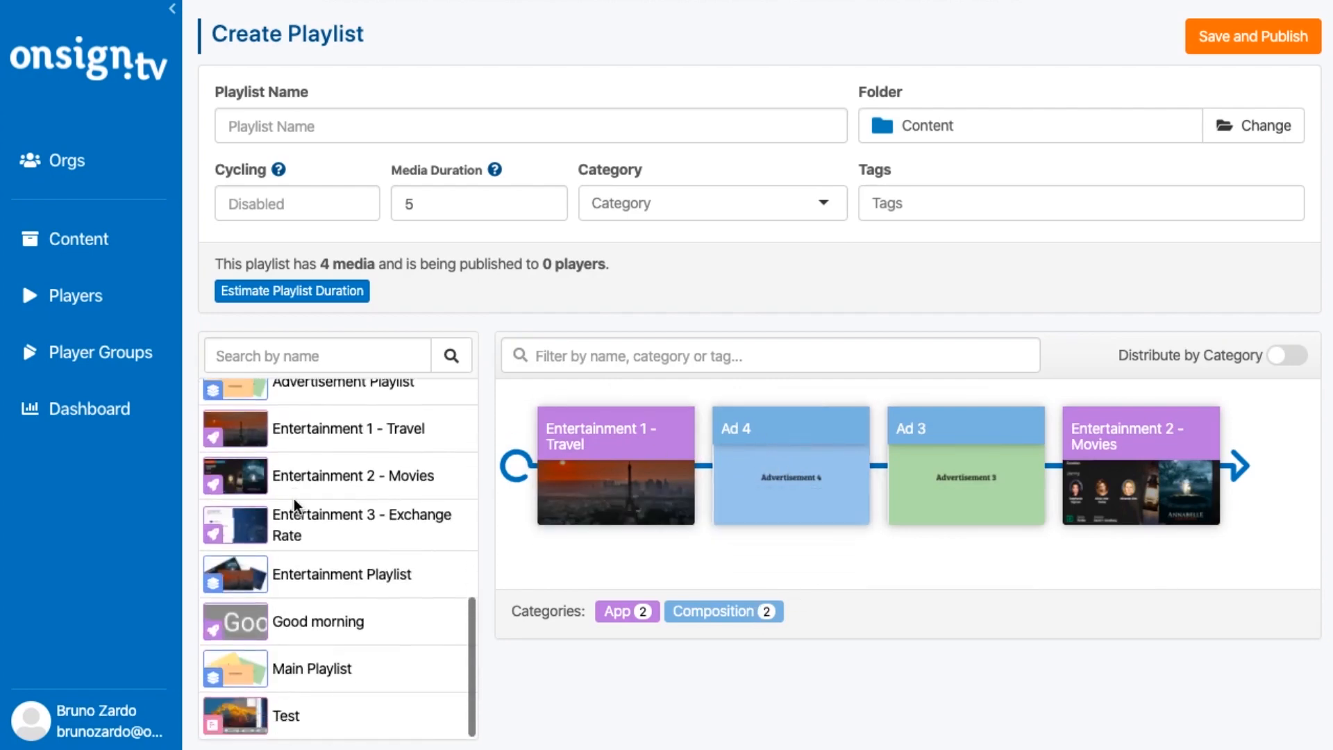
scroll(293, 500, "up", 5)
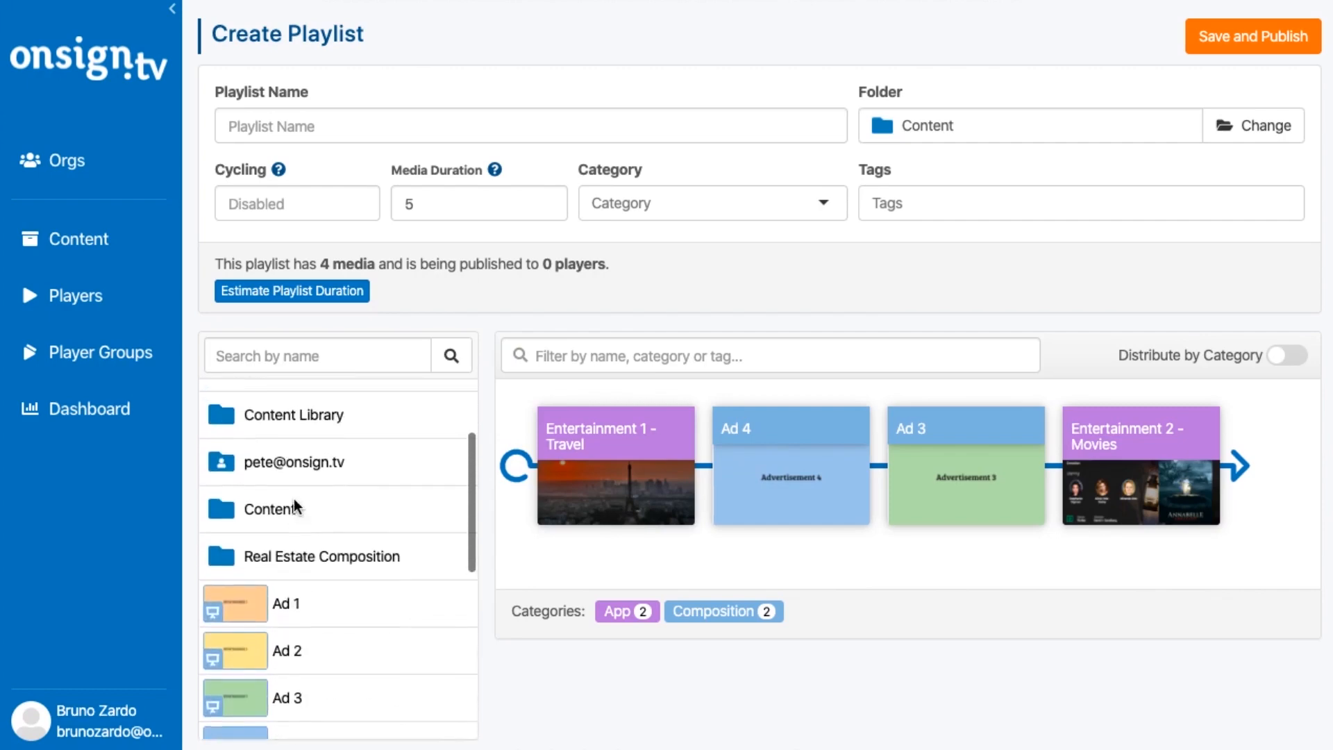
scroll(294, 505, "up", 1)
left_click(297, 544)
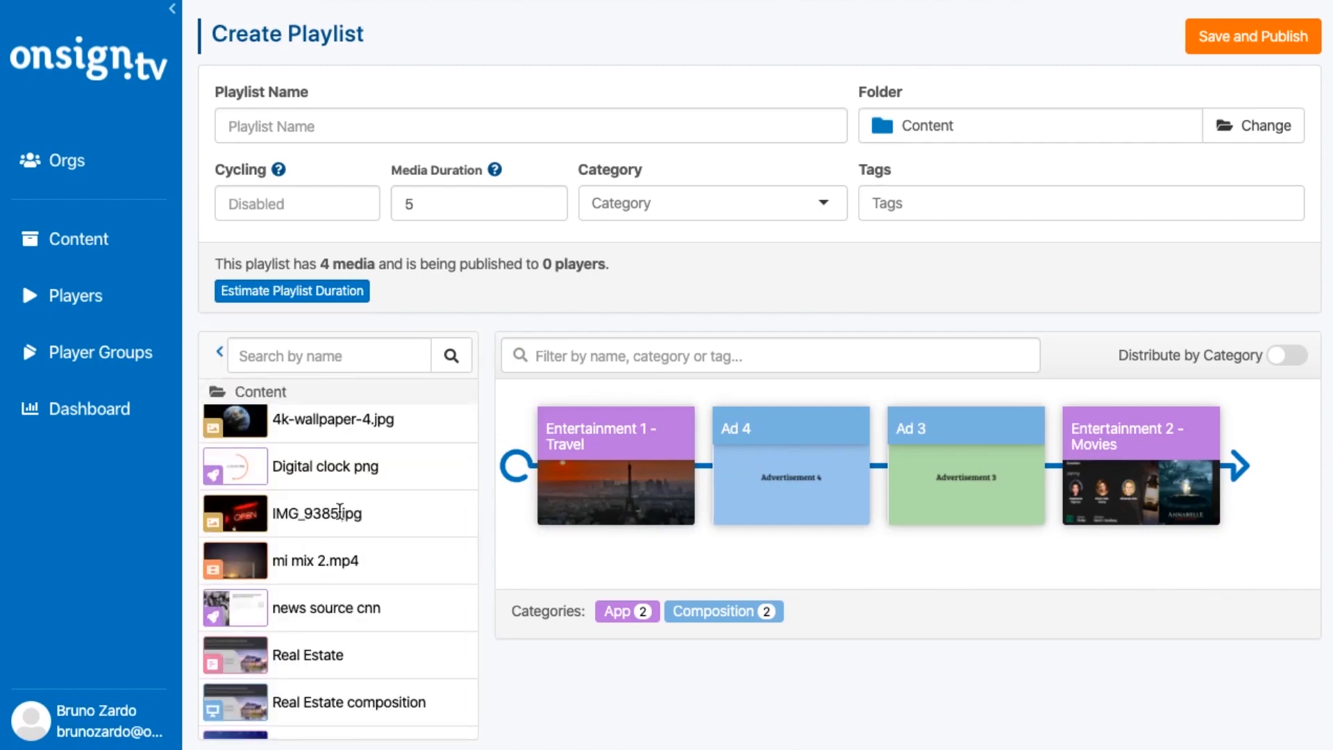
left_click_drag(333, 420, 714, 452)
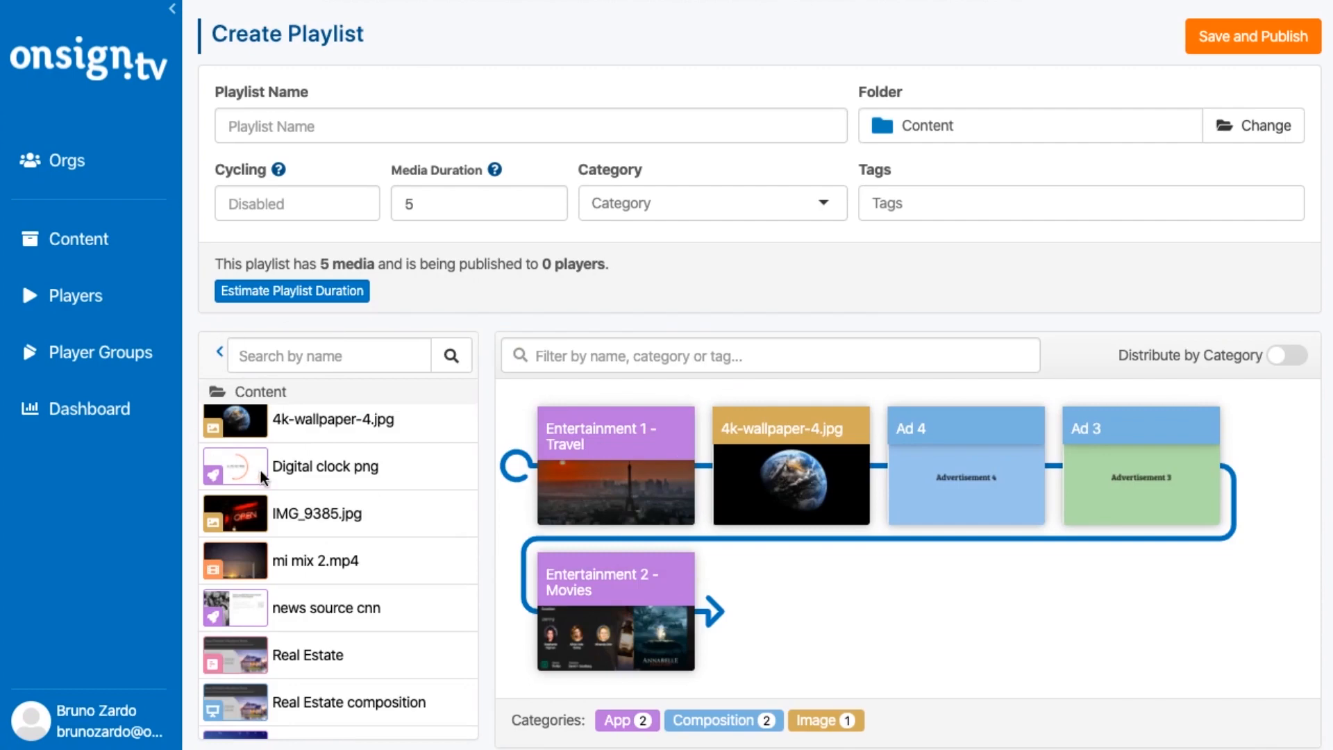
left_click_drag(292, 511, 852, 477)
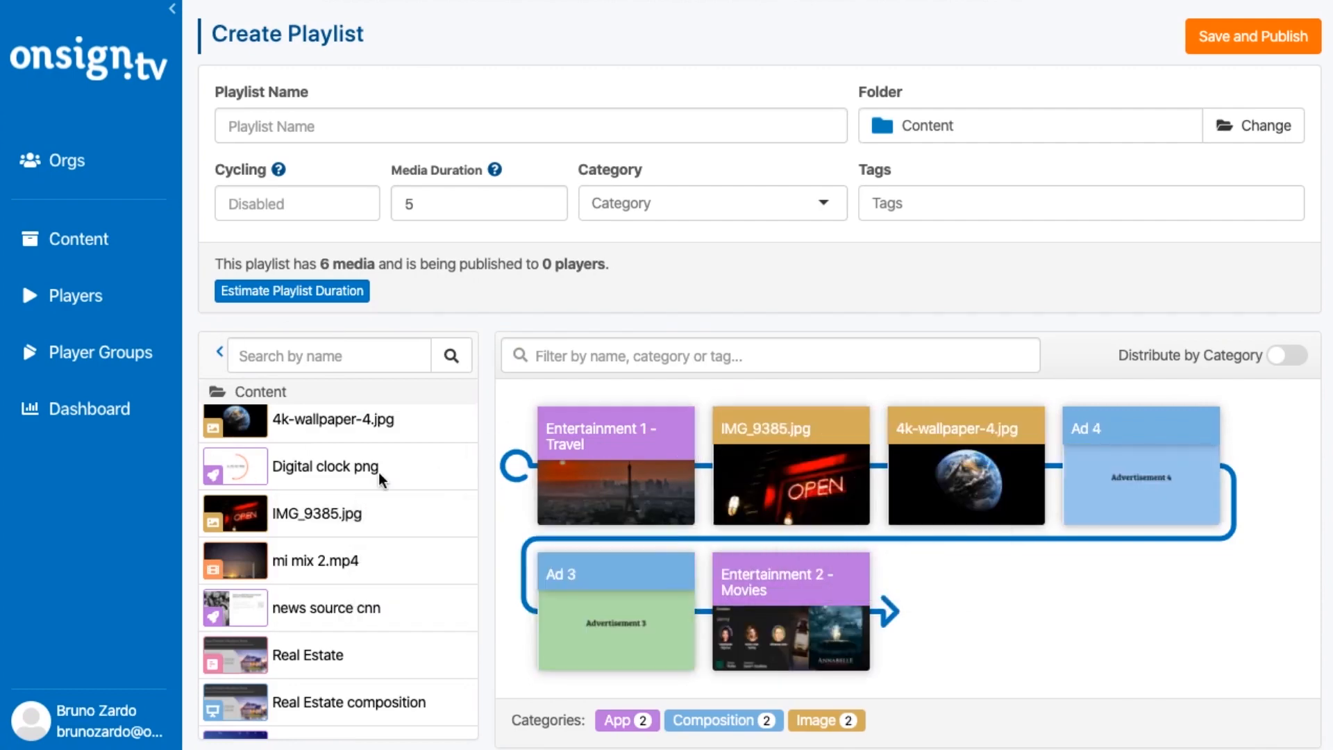
scroll(360, 534, "down", 1)
left_click_drag(353, 525, 800, 506)
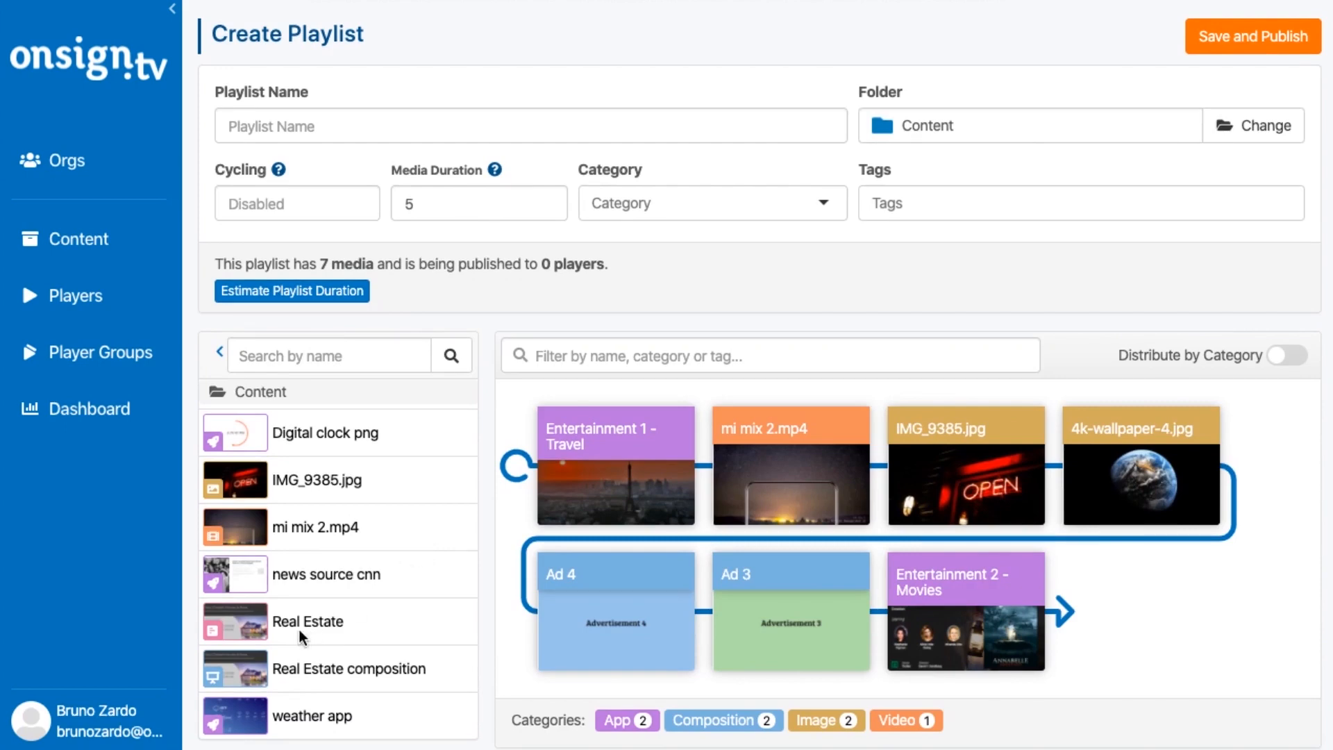
Place the Real Estate campaign at the start of the playlist
left_click_drag(290, 630, 628, 521)
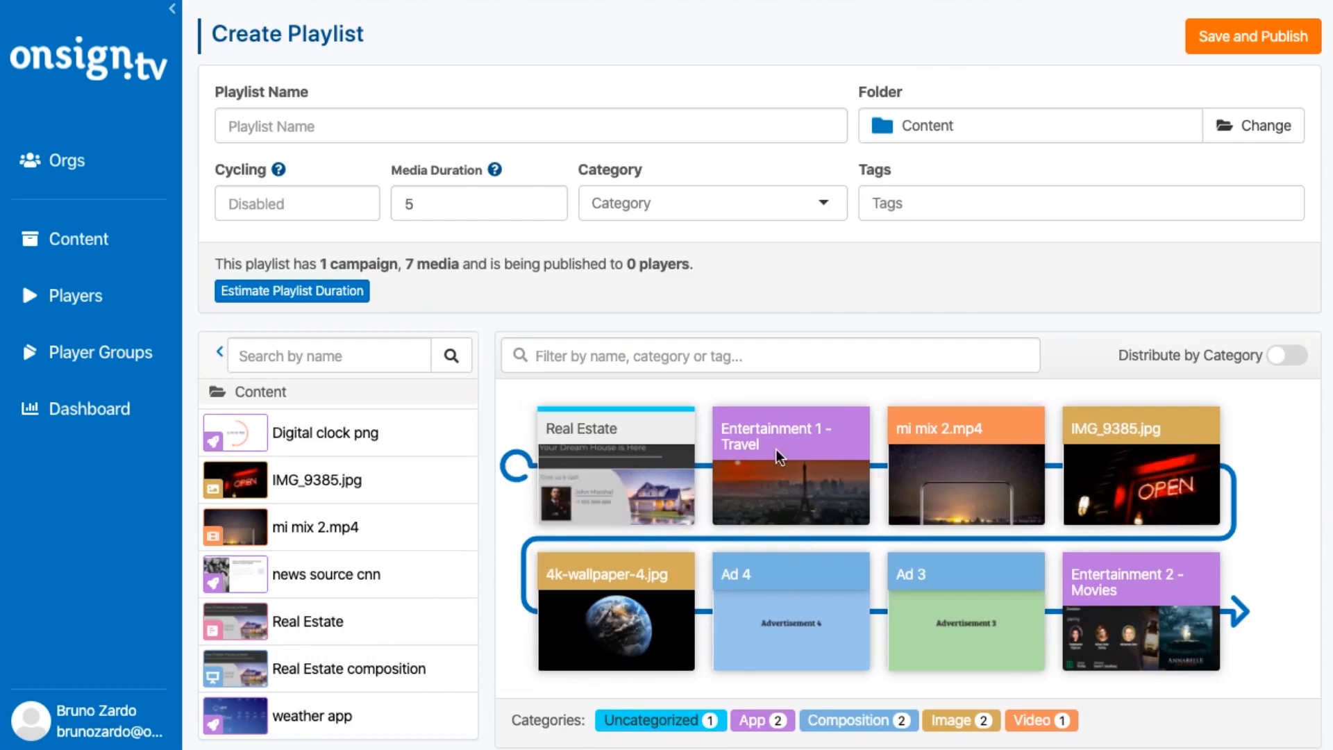
mouse_move(648, 415)
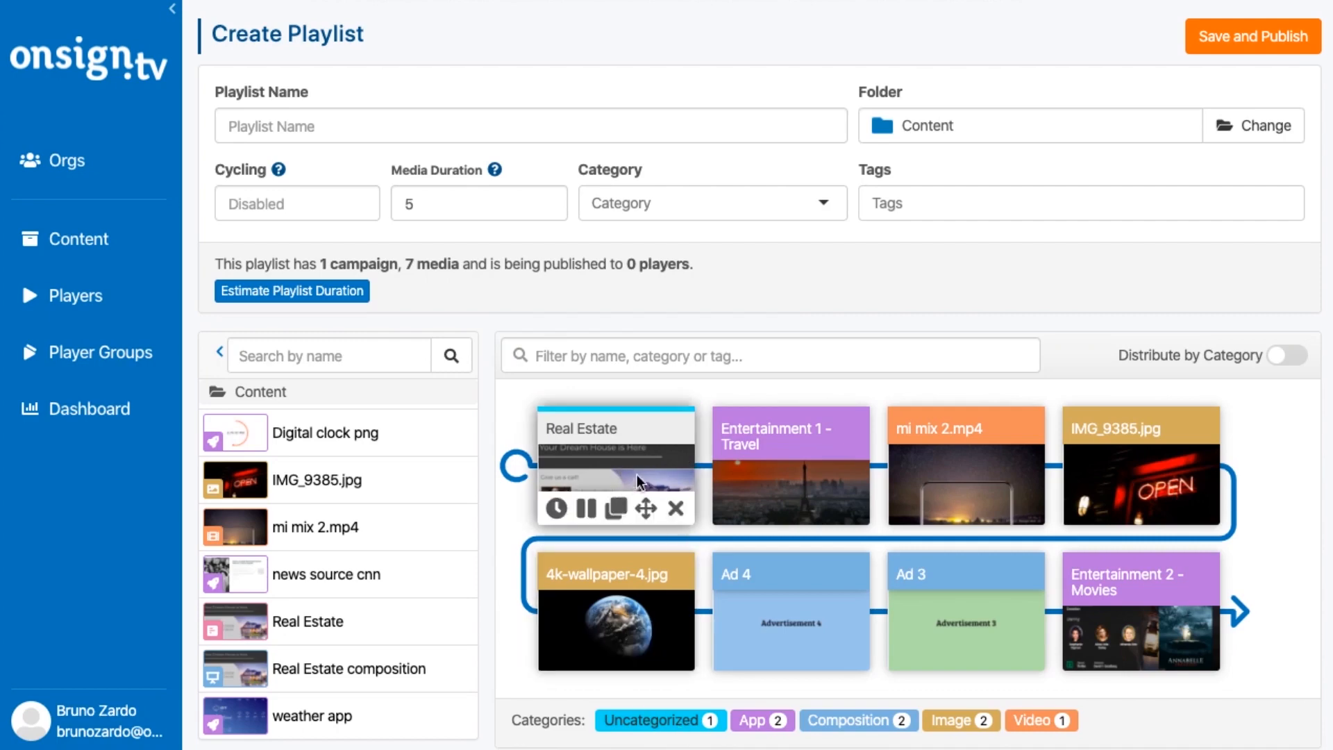
scroll(619, 451, "down", 1)
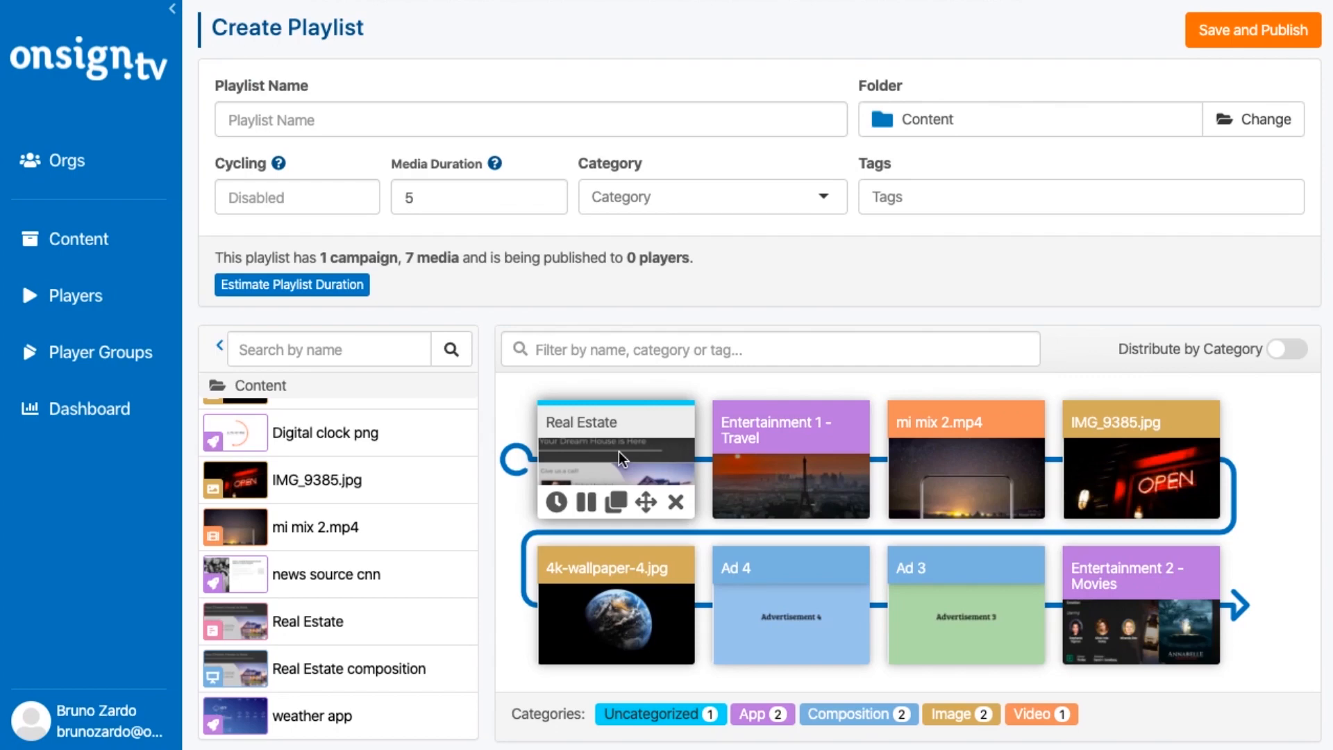
Return to the root of the media library and insert Entertainment Playlist right after the Real Estate campaign
scroll(389, 542, "up", 2)
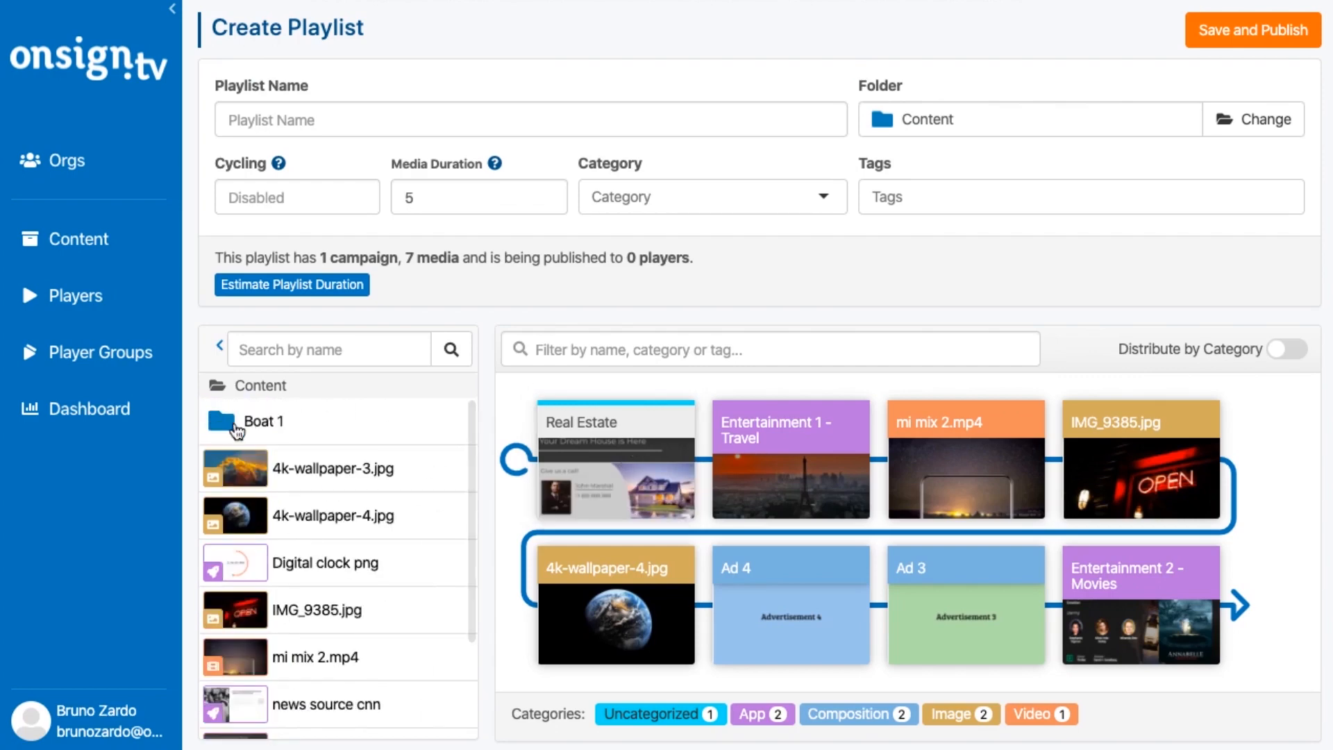
left_click(220, 346)
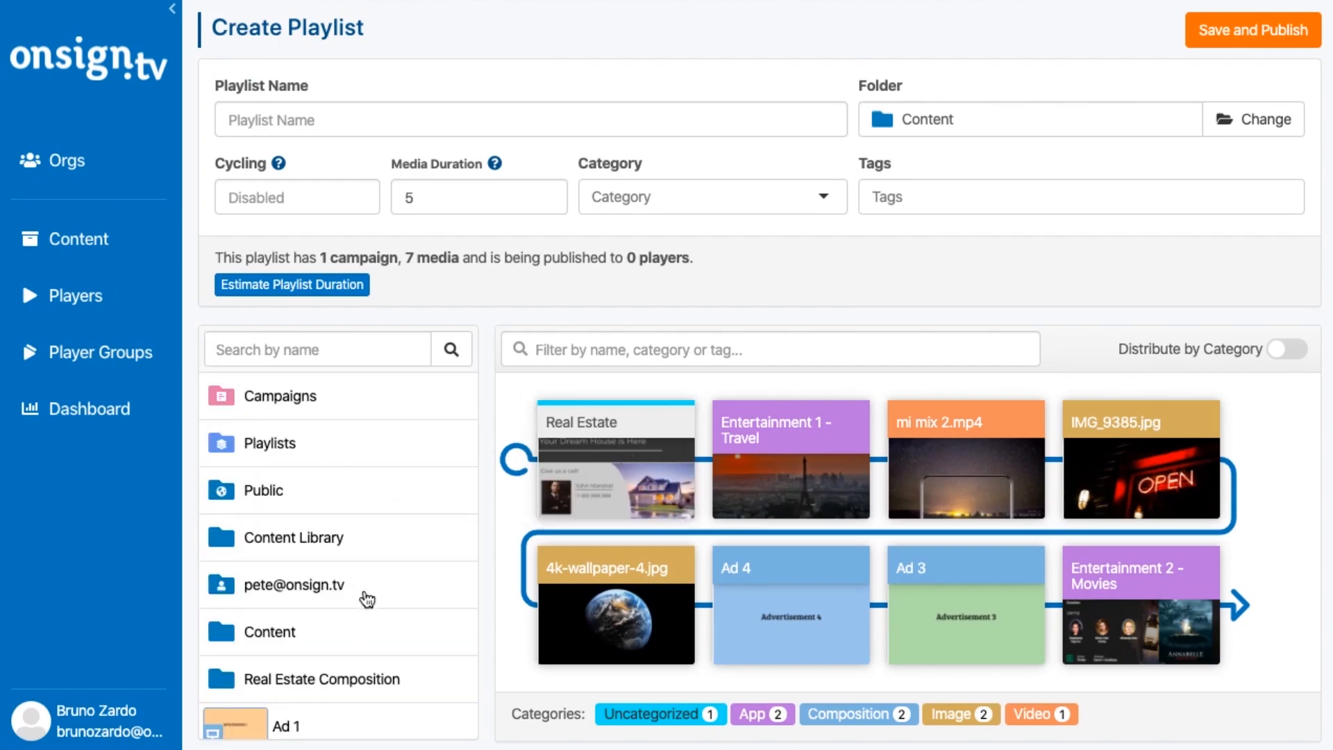
scroll(291, 597, "down", 10)
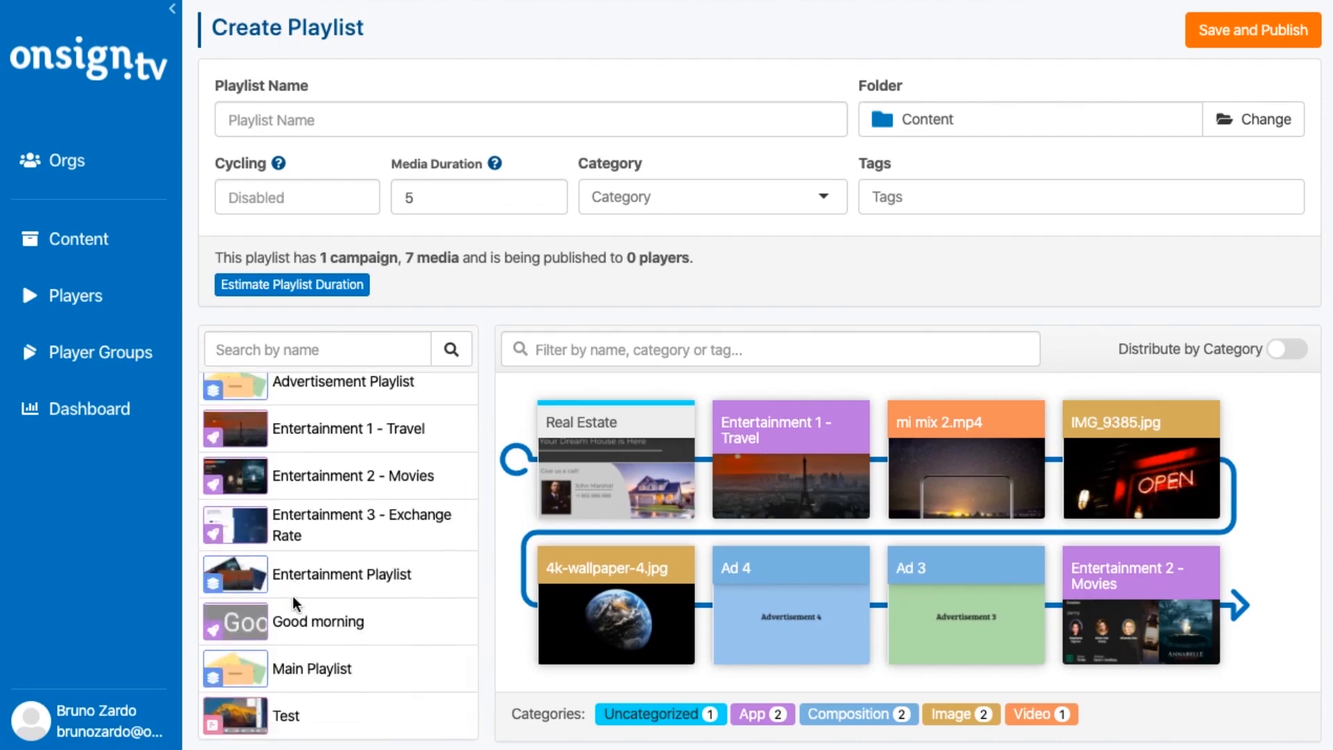
left_click_drag(307, 589, 780, 511)
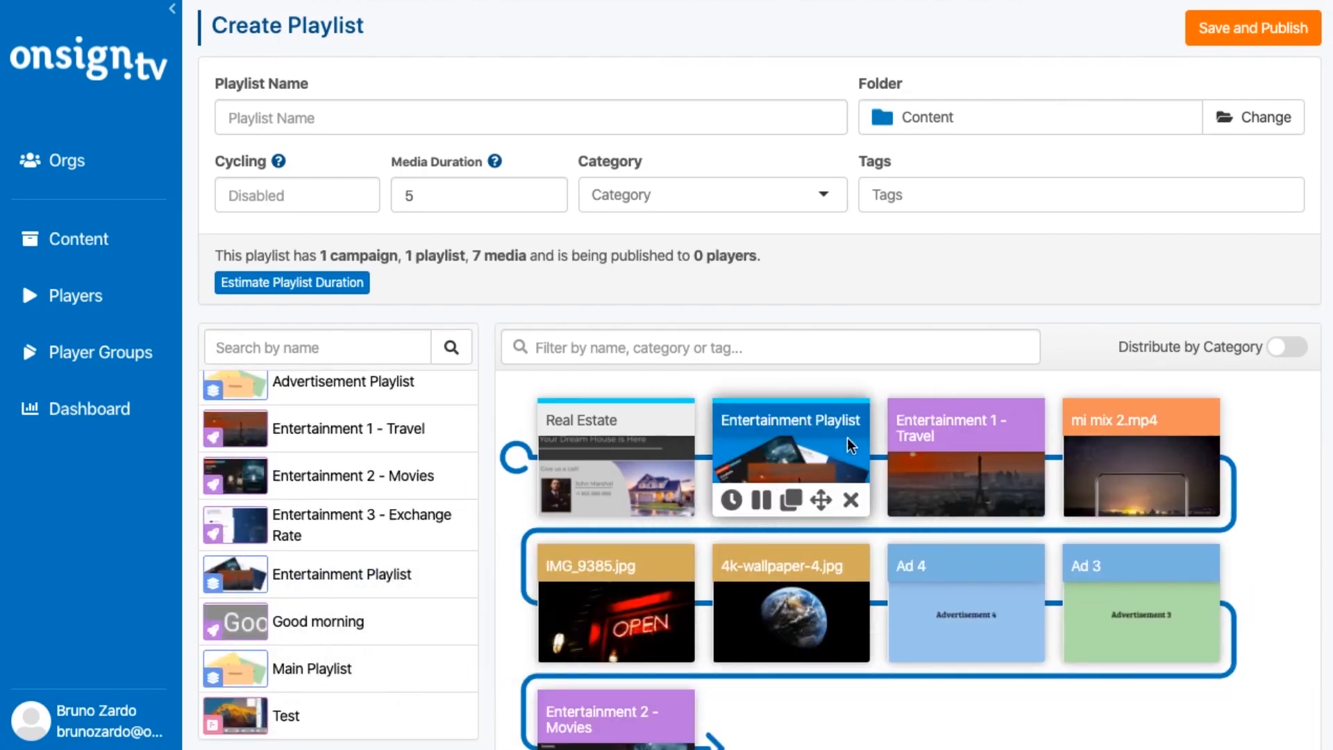
Review the assembled playlist's item sequence, its category breakdown and the playlist's Category setting
scroll(785, 457, "down", 2)
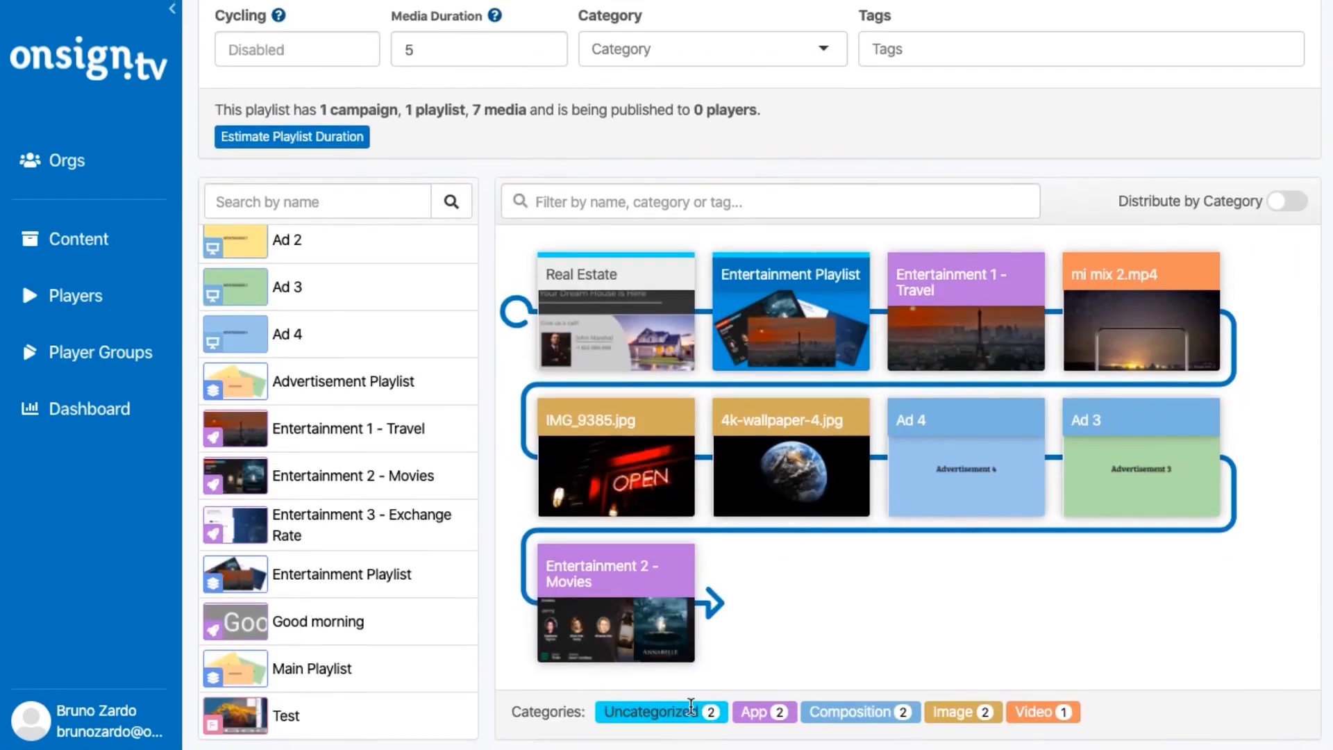
scroll(855, 531, "up", 1)
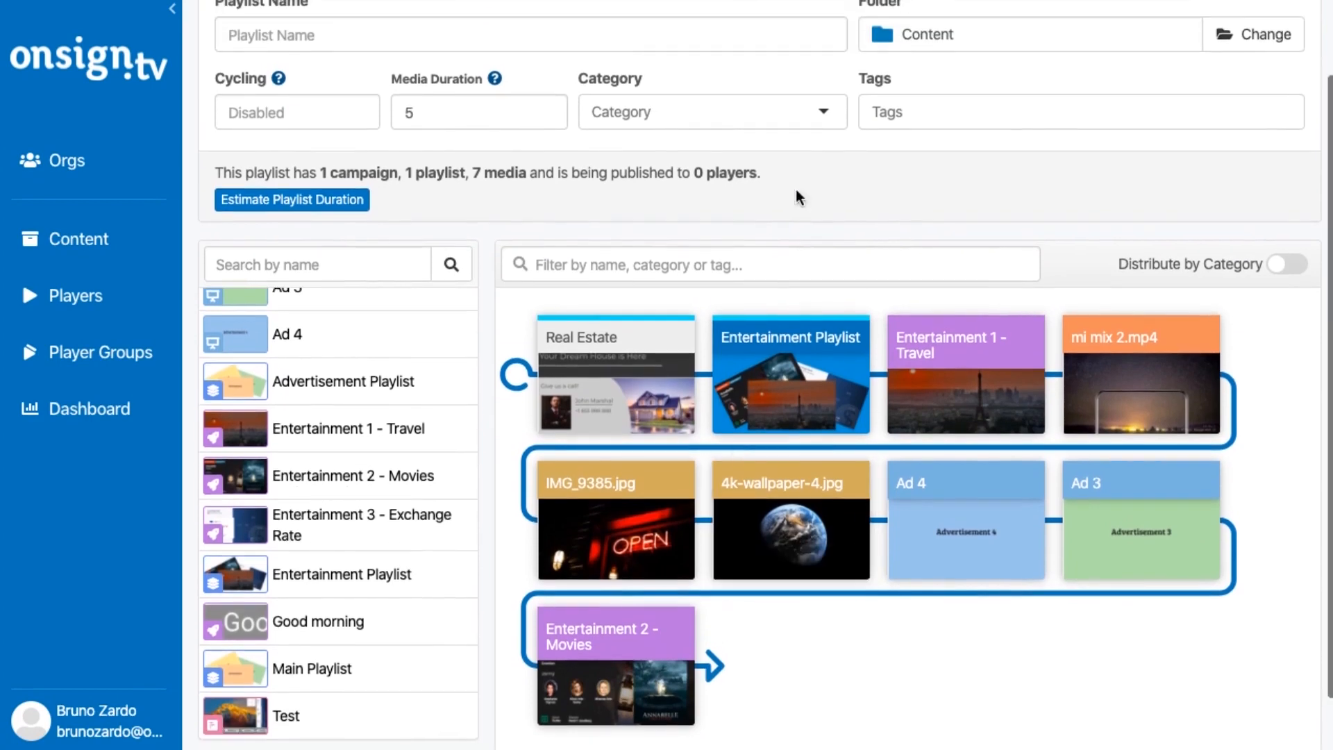
left_click(626, 109)
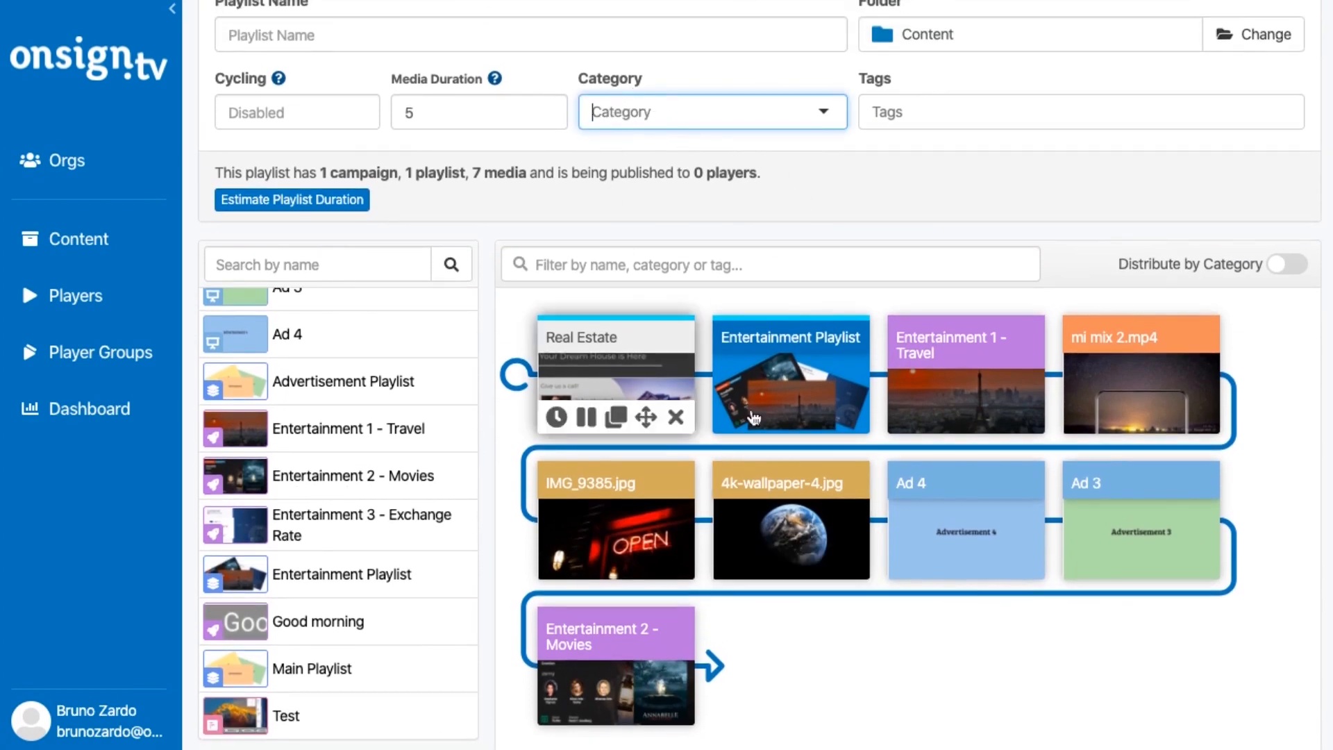
mouse_move(789, 384)
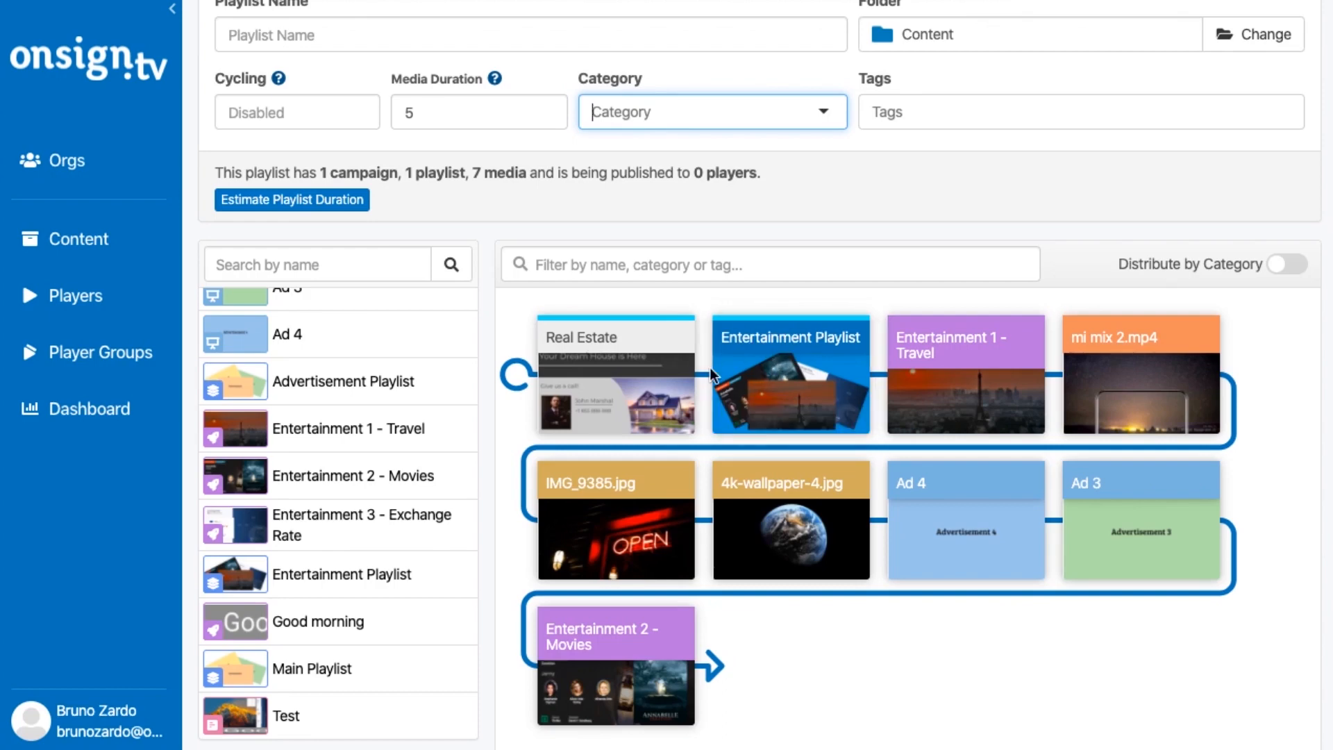
left_click(804, 304)
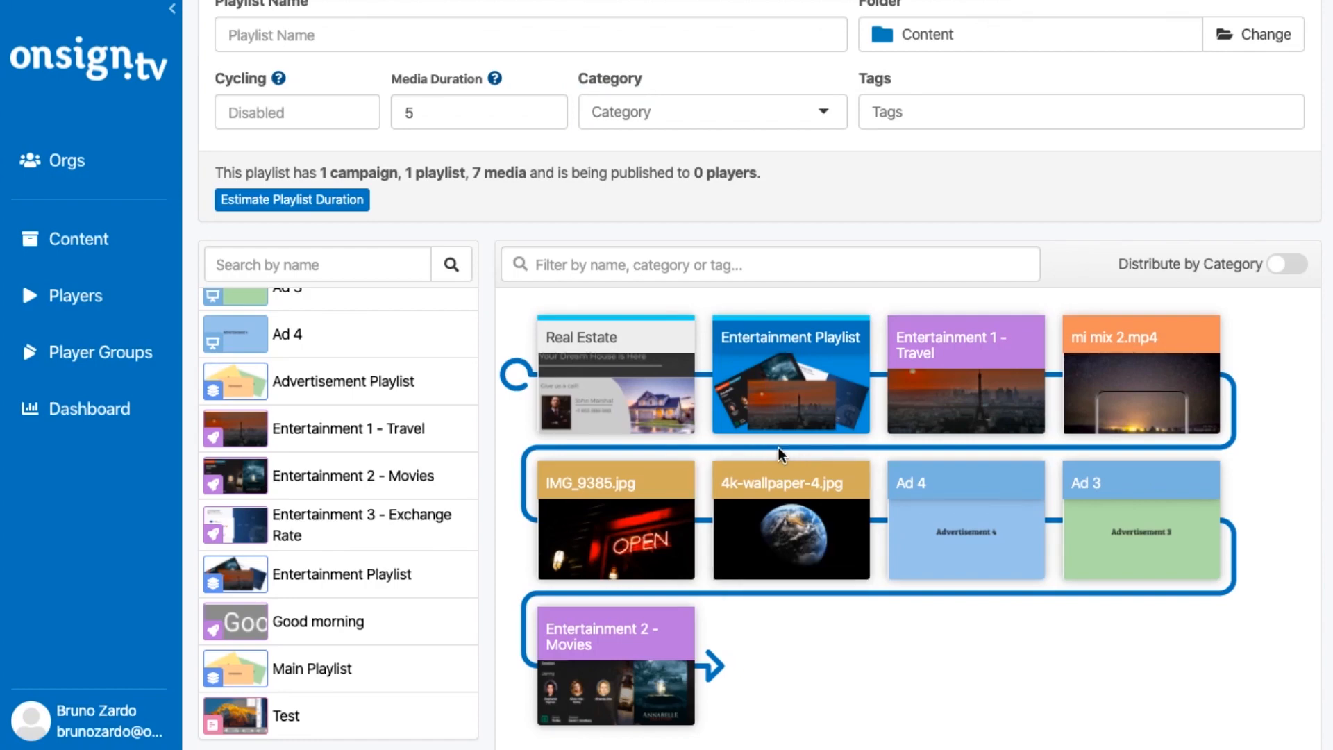
mouse_move(839, 382)
Try the Fade In transition in the configuration of 4k-wallpaper-4.jpg and discard the change
mouse_move(760, 499)
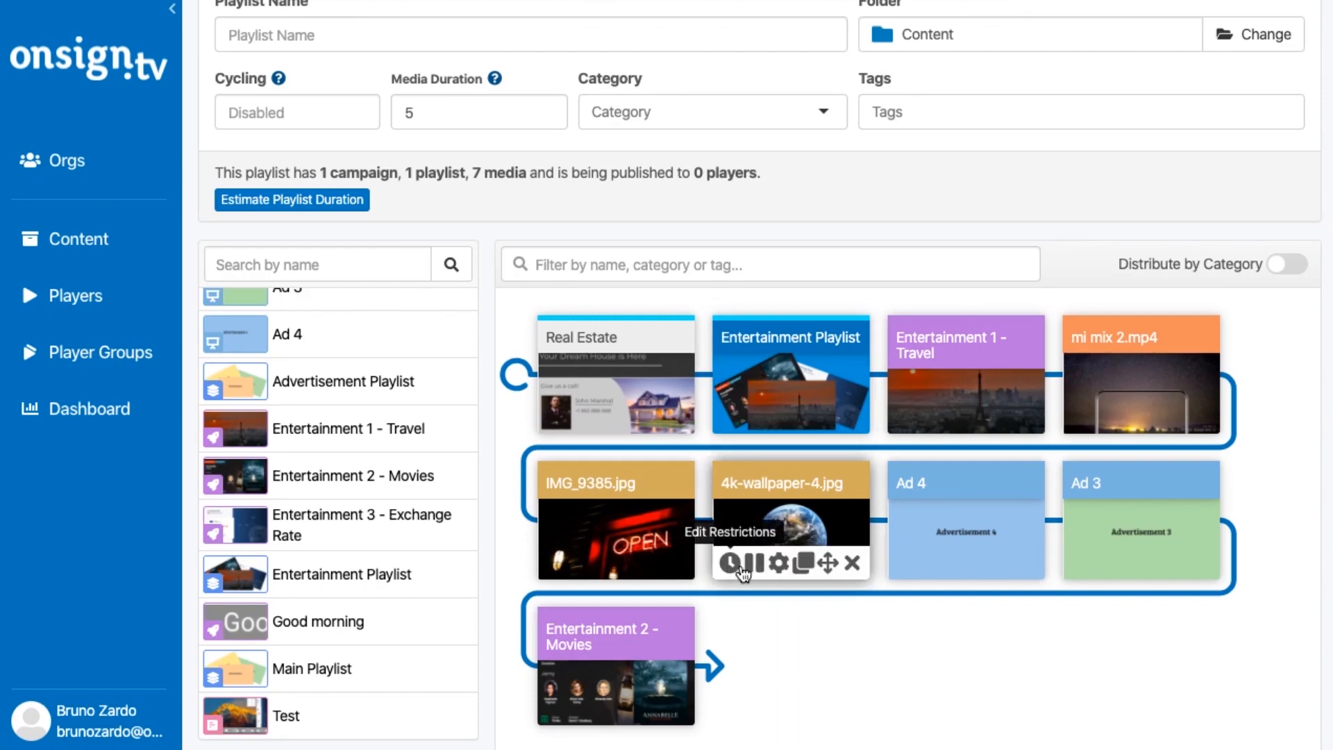
left_click(781, 564)
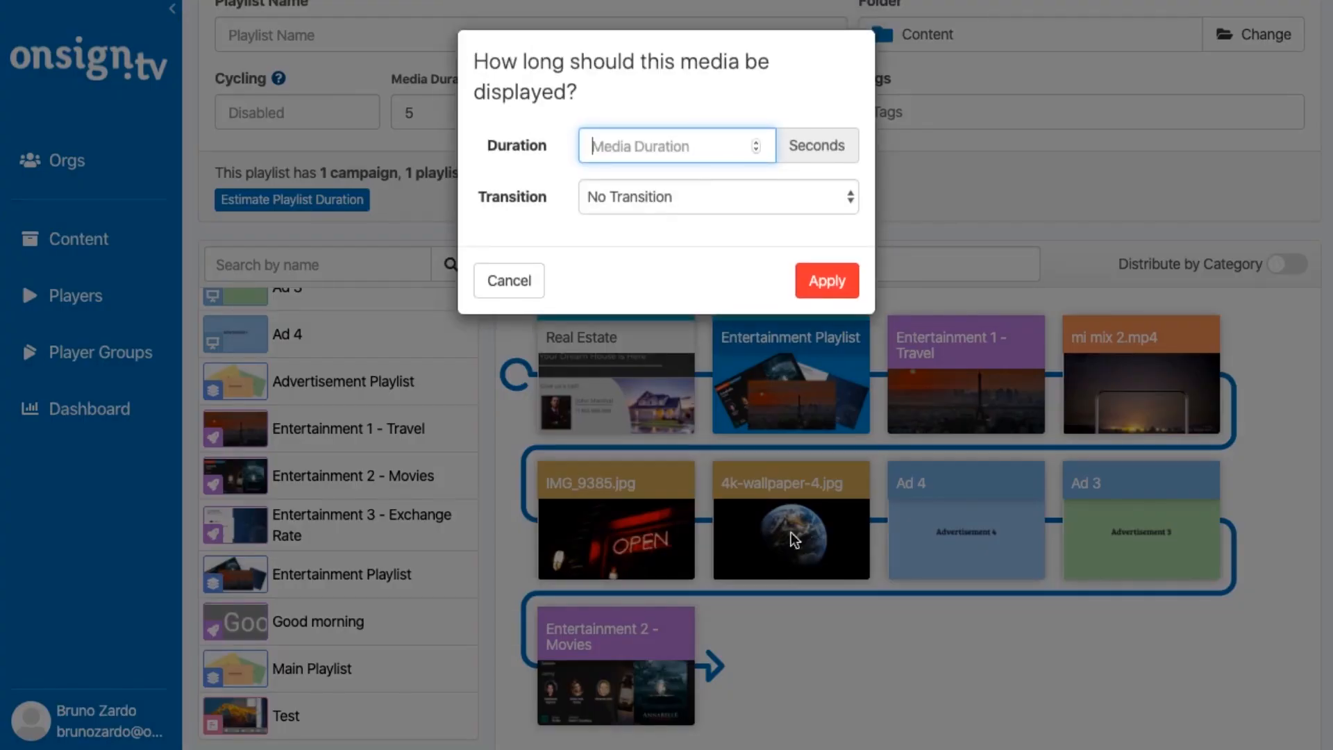
left_click(730, 206)
left_click(702, 221)
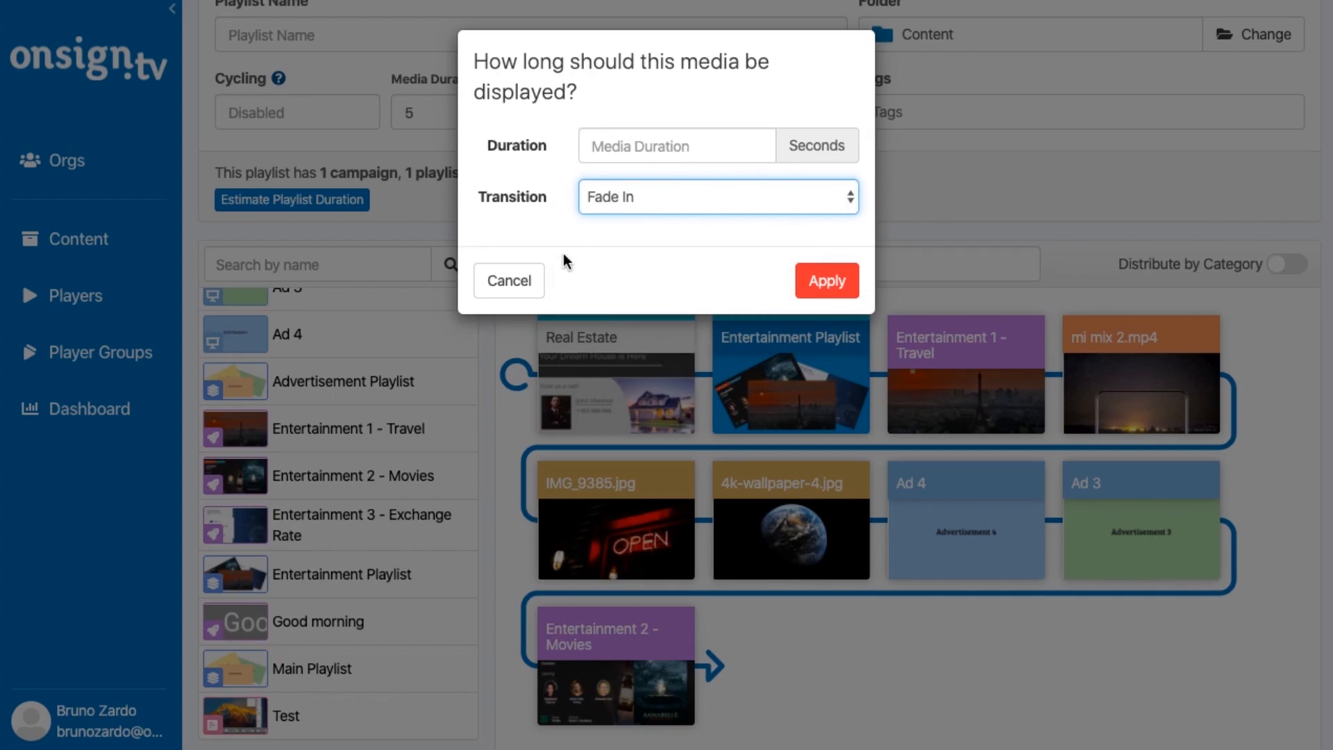
left_click(530, 278)
Examine the playlist's Media Duration setting and compare the actions available on the campaign, nested playlist and image items
mouse_move(611, 344)
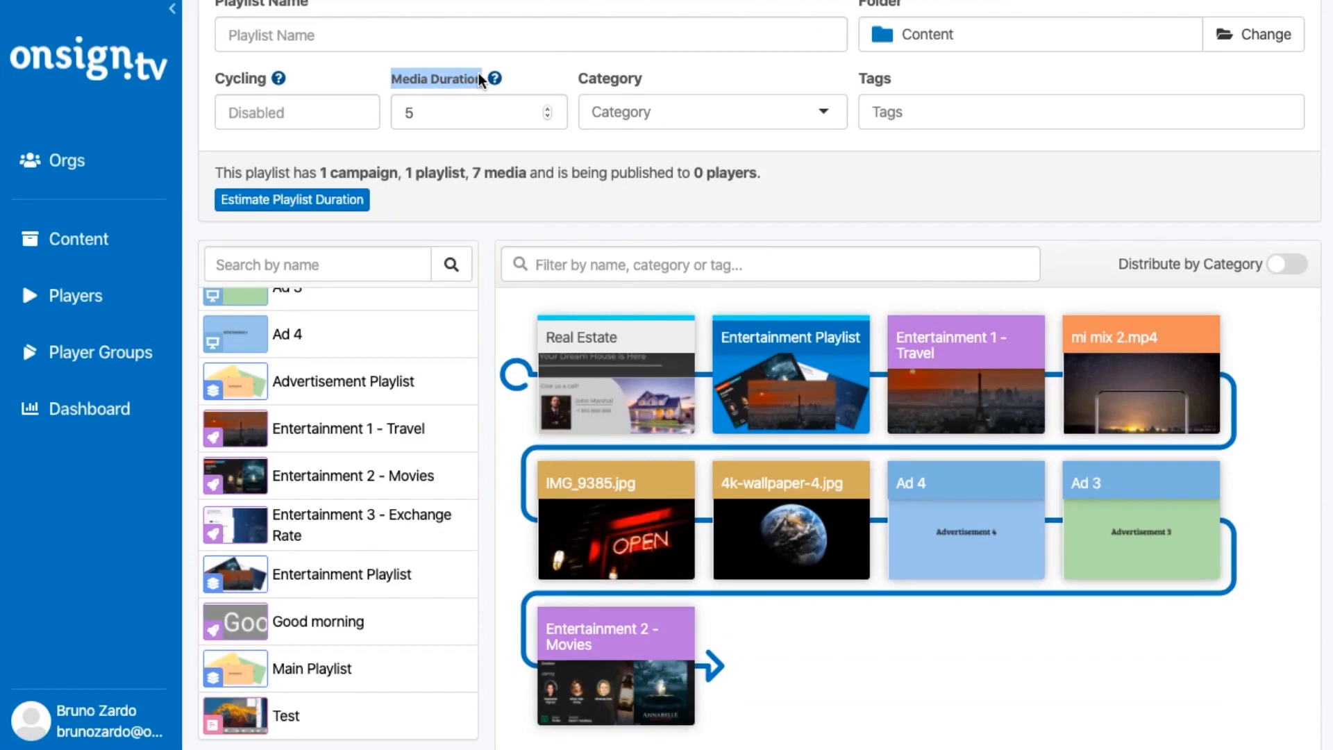
left_click(498, 145)
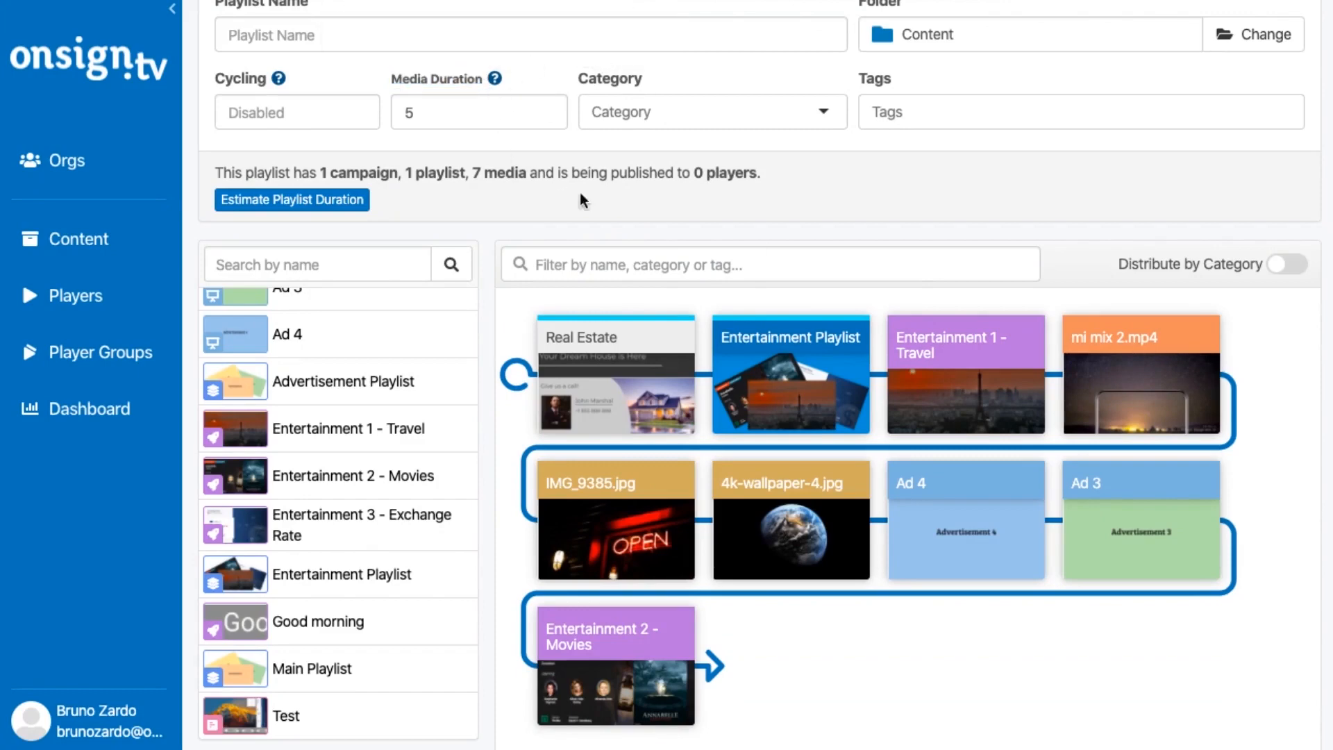
scroll(929, 416, "up", 1)
mouse_move(861, 430)
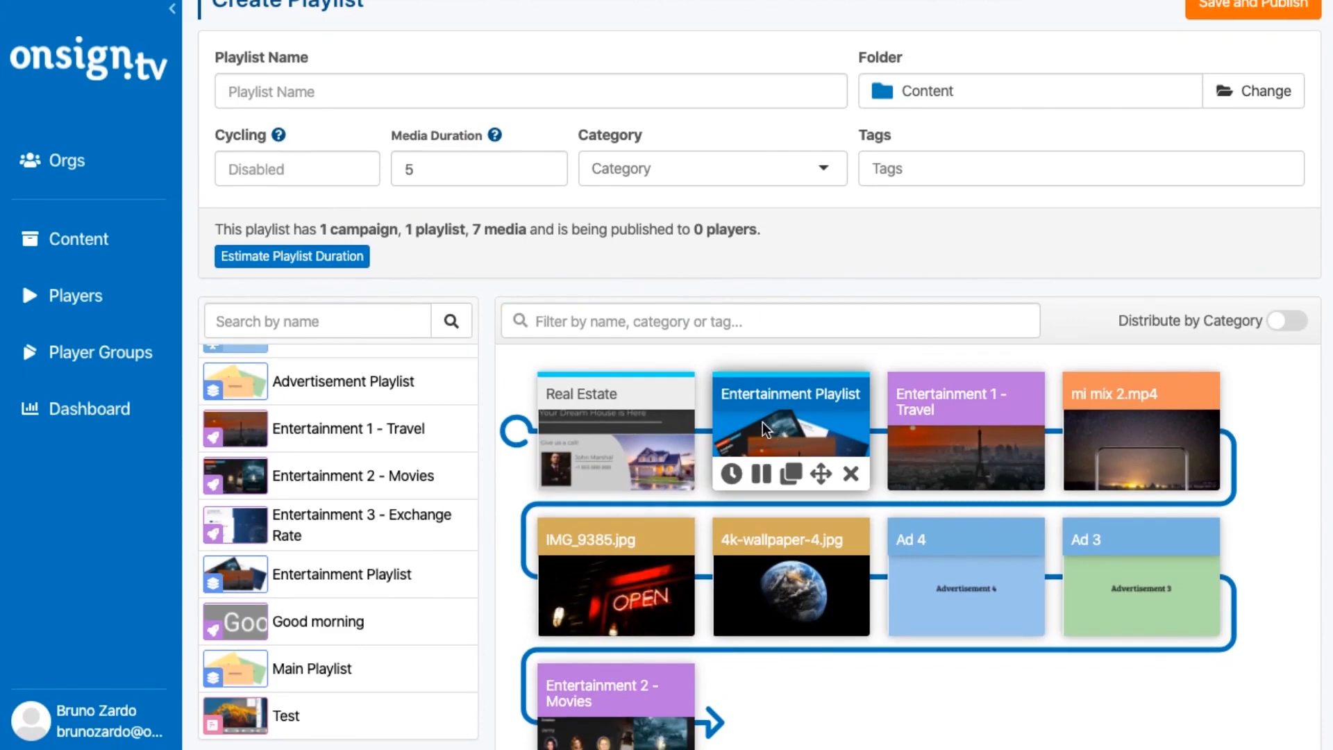
scroll(768, 406, "down", 1)
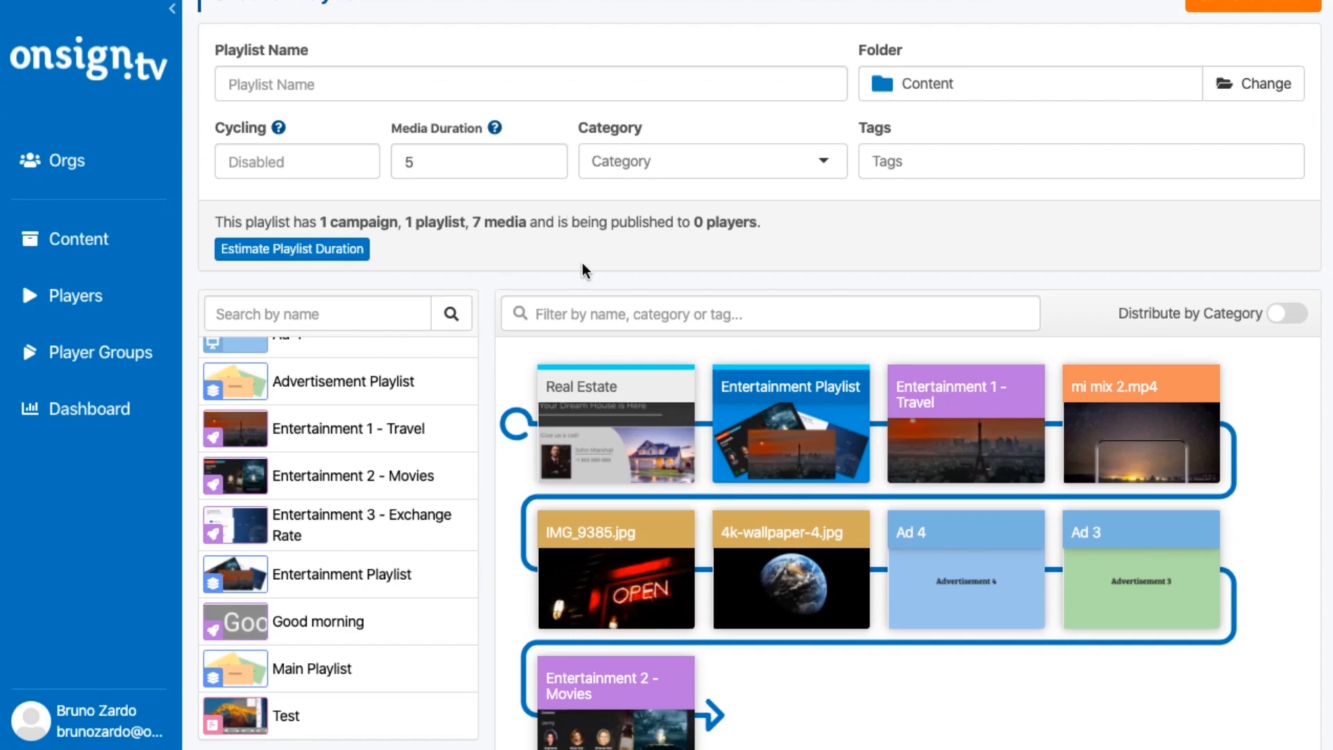
mouse_move(715, 450)
mouse_move(639, 382)
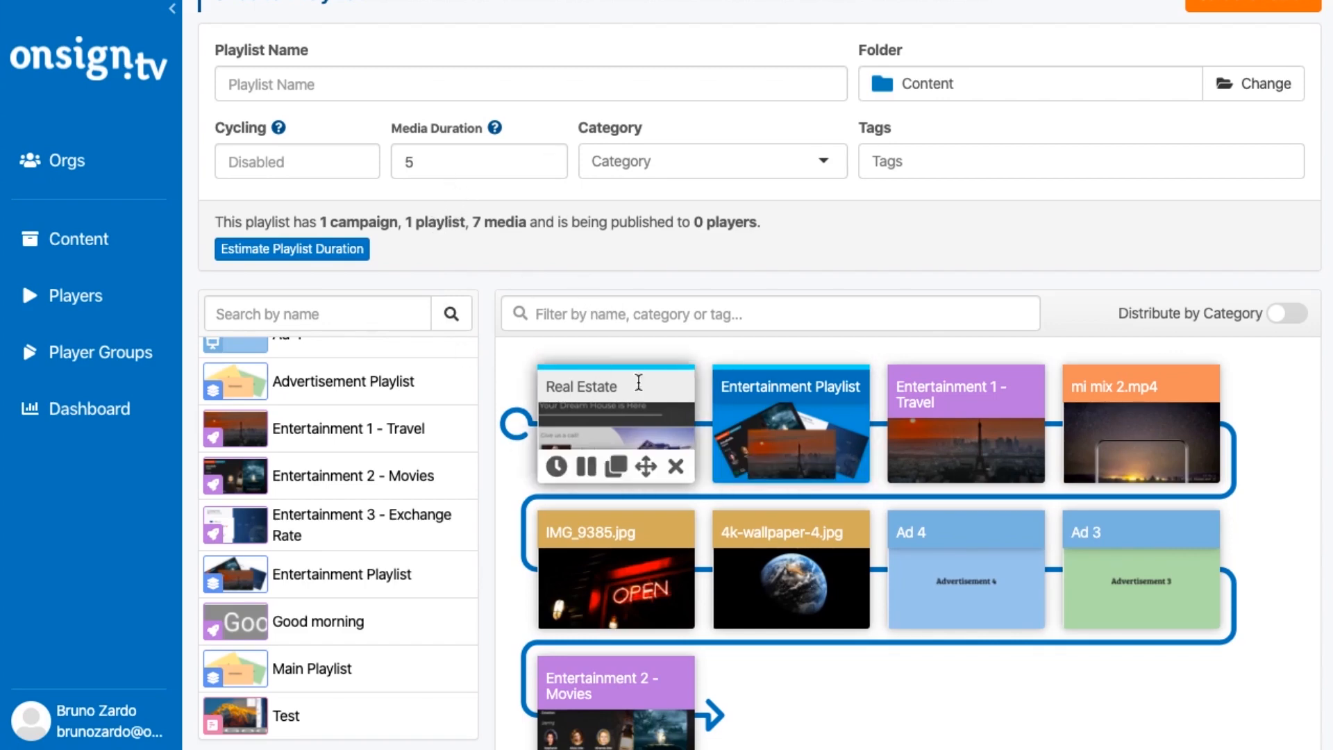
mouse_move(743, 569)
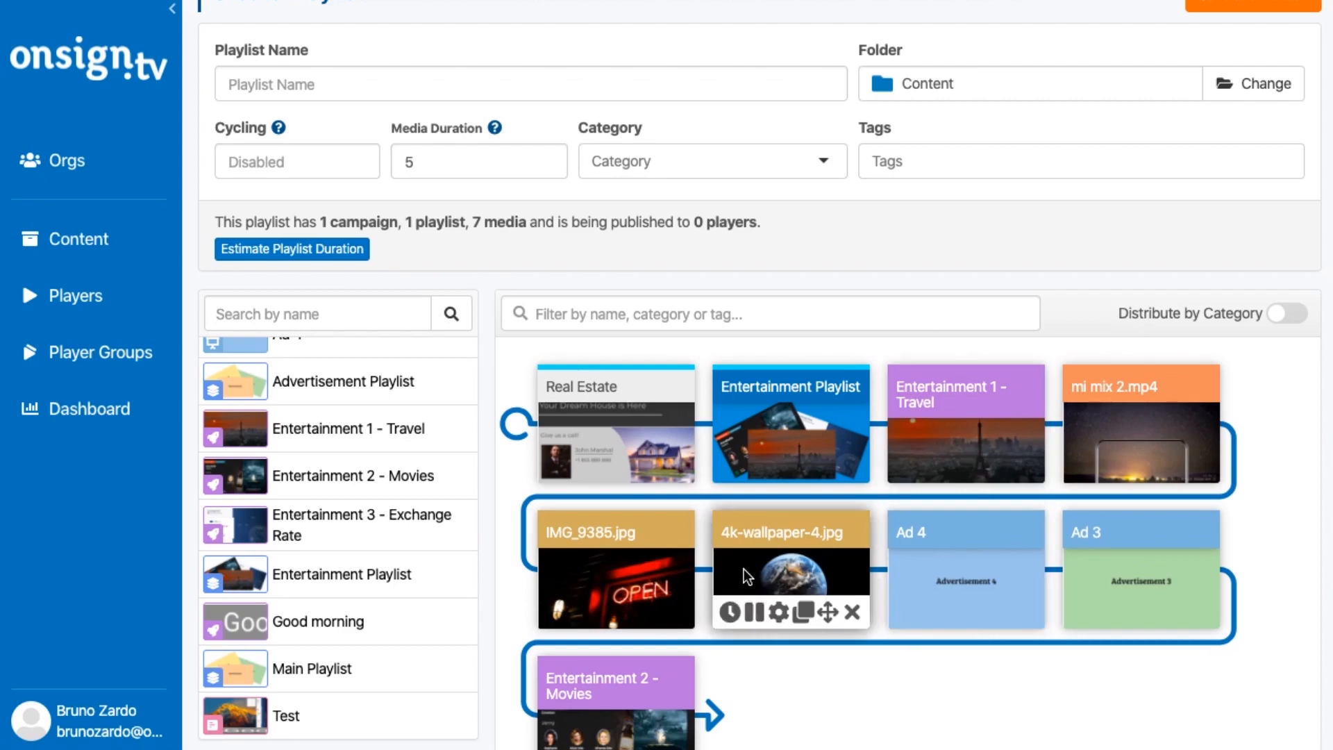
mouse_move(786, 470)
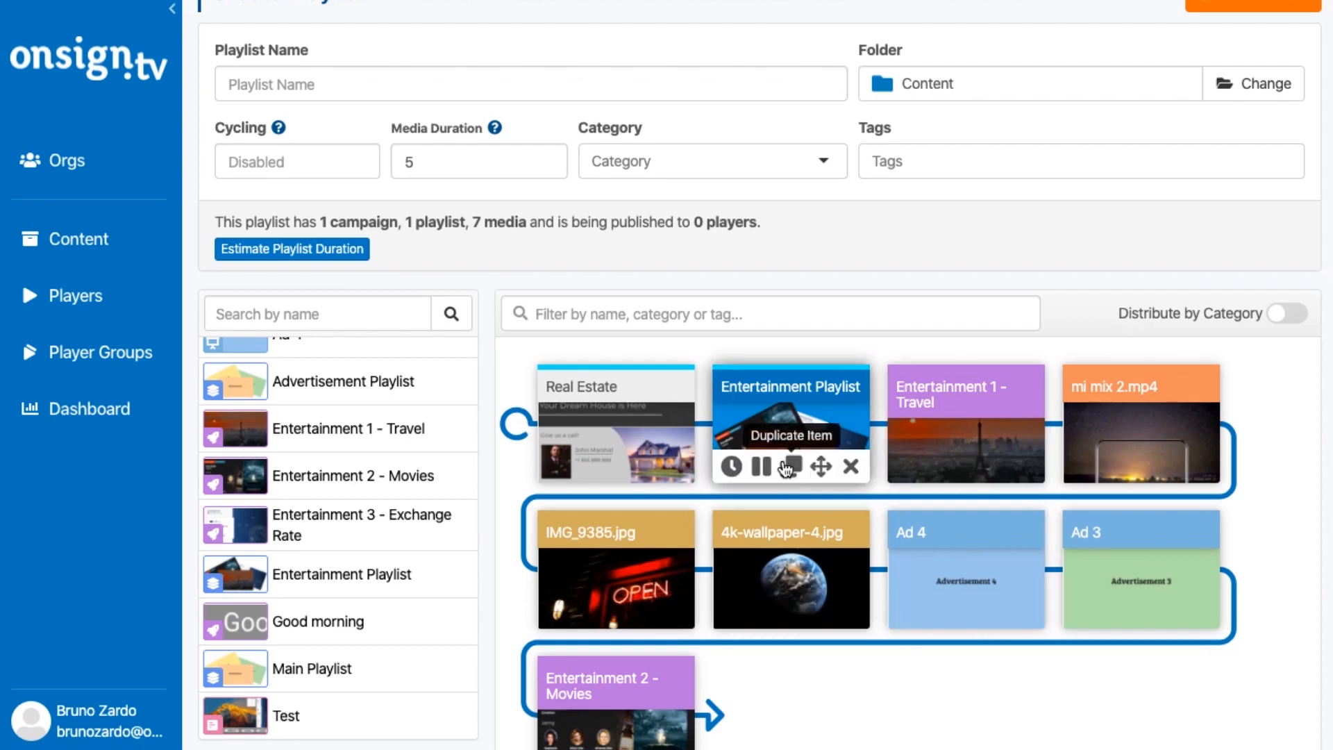
mouse_move(778, 597)
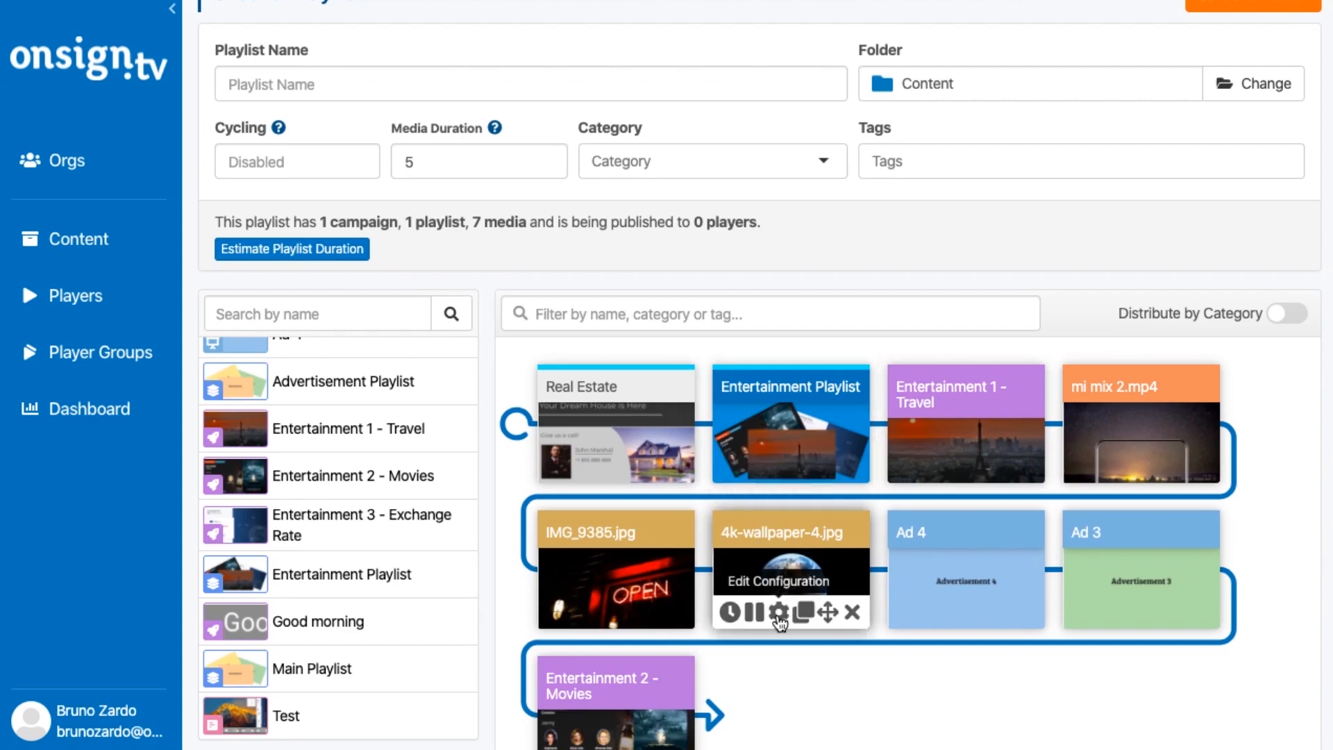
Try restricting 4k-wallpaper-4.jpg to a period of time, specific regions and players with certain tags, and discard the restriction
left_click(728, 613)
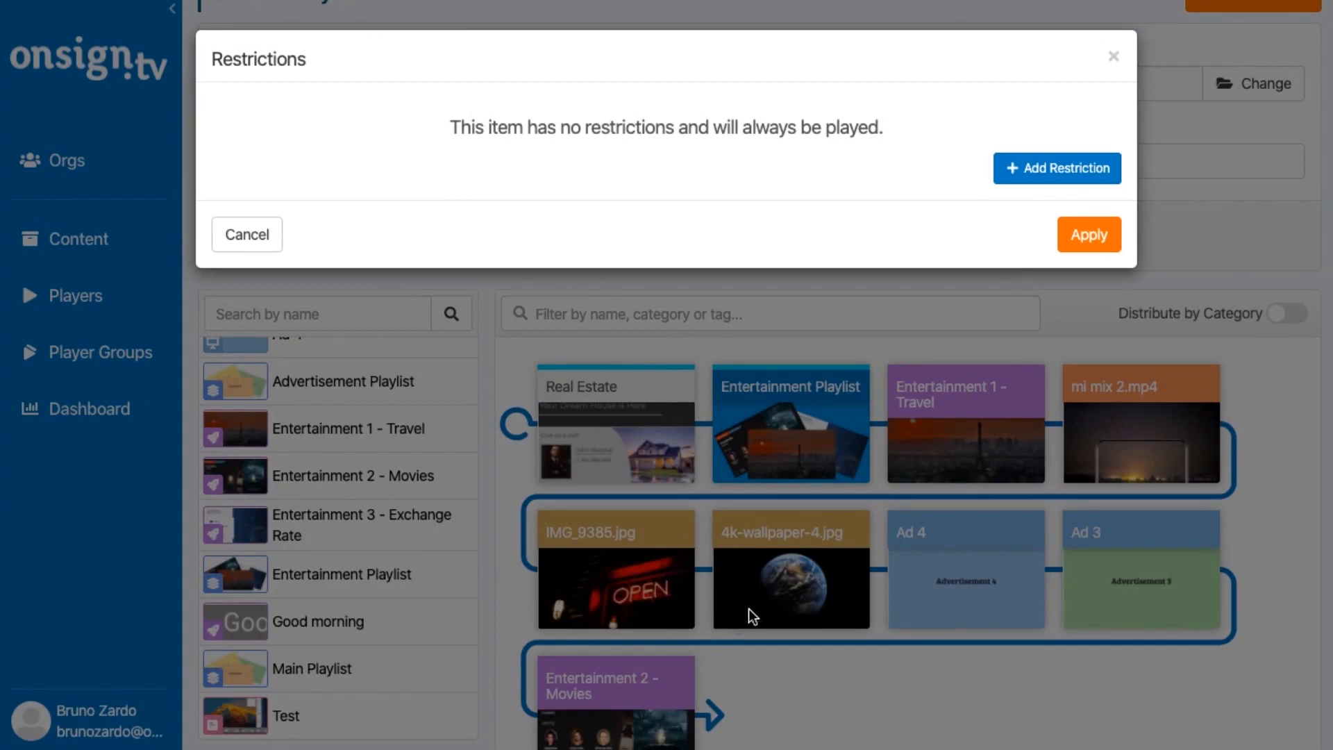
left_click(1081, 169)
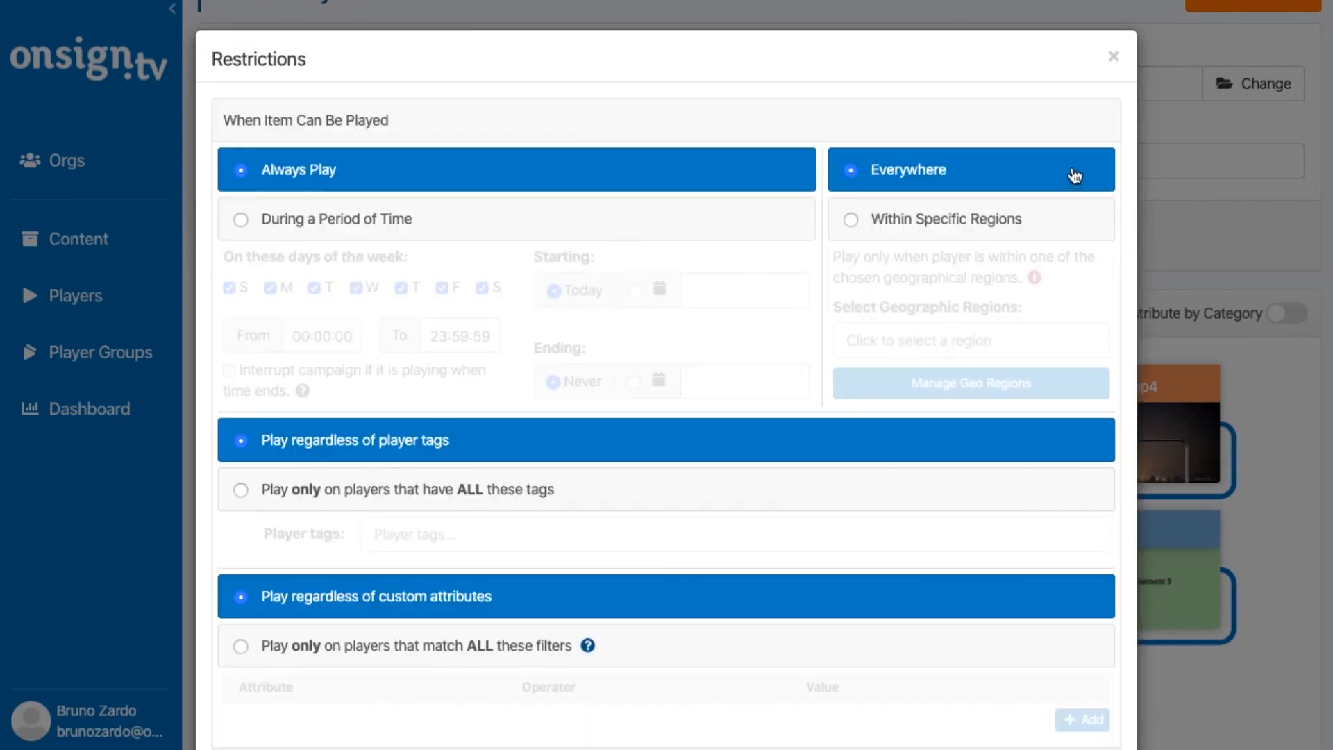
left_click(396, 227)
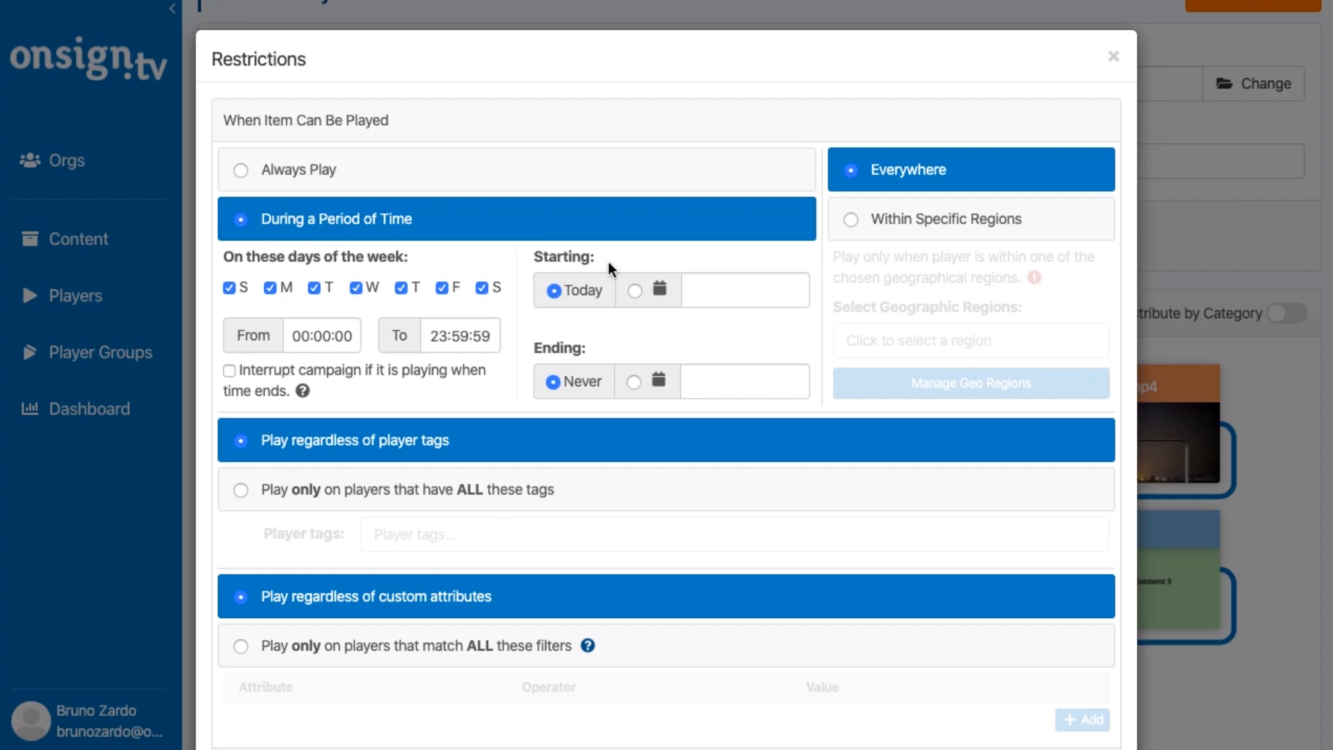
left_click(986, 224)
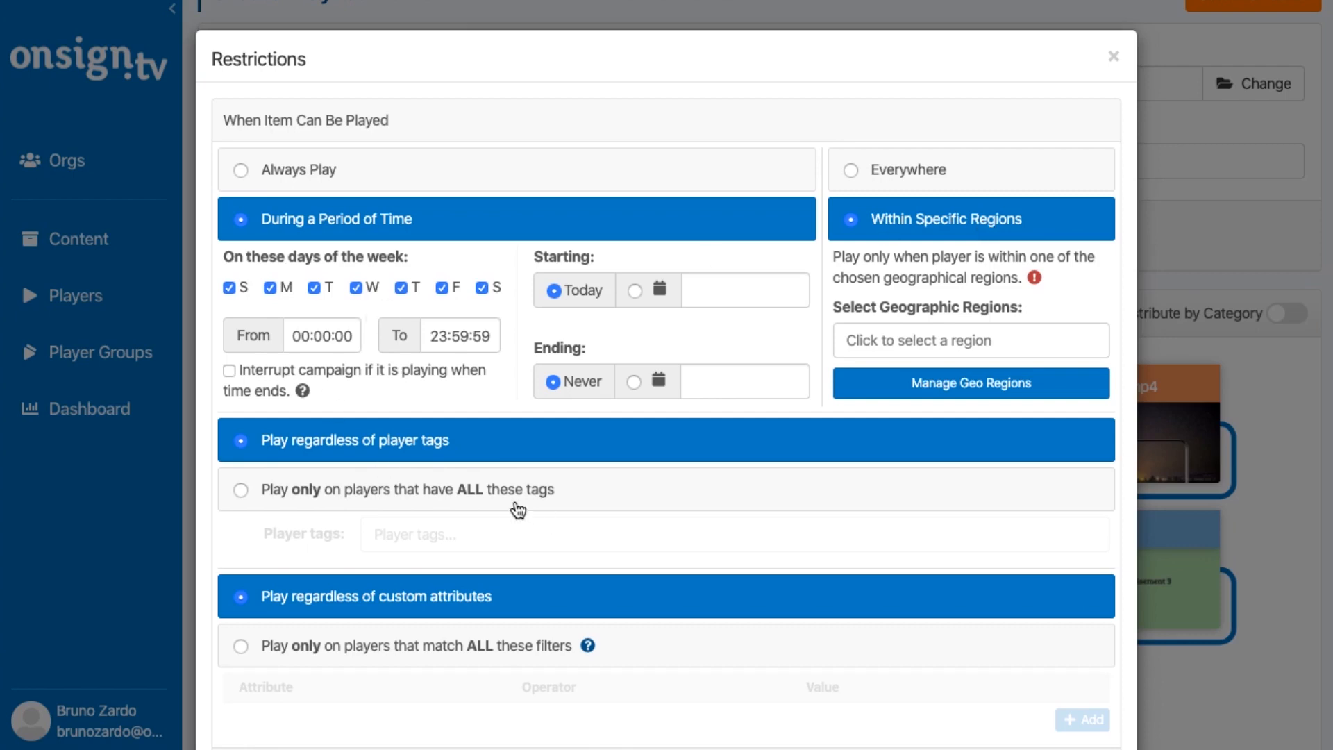
left_click(364, 490)
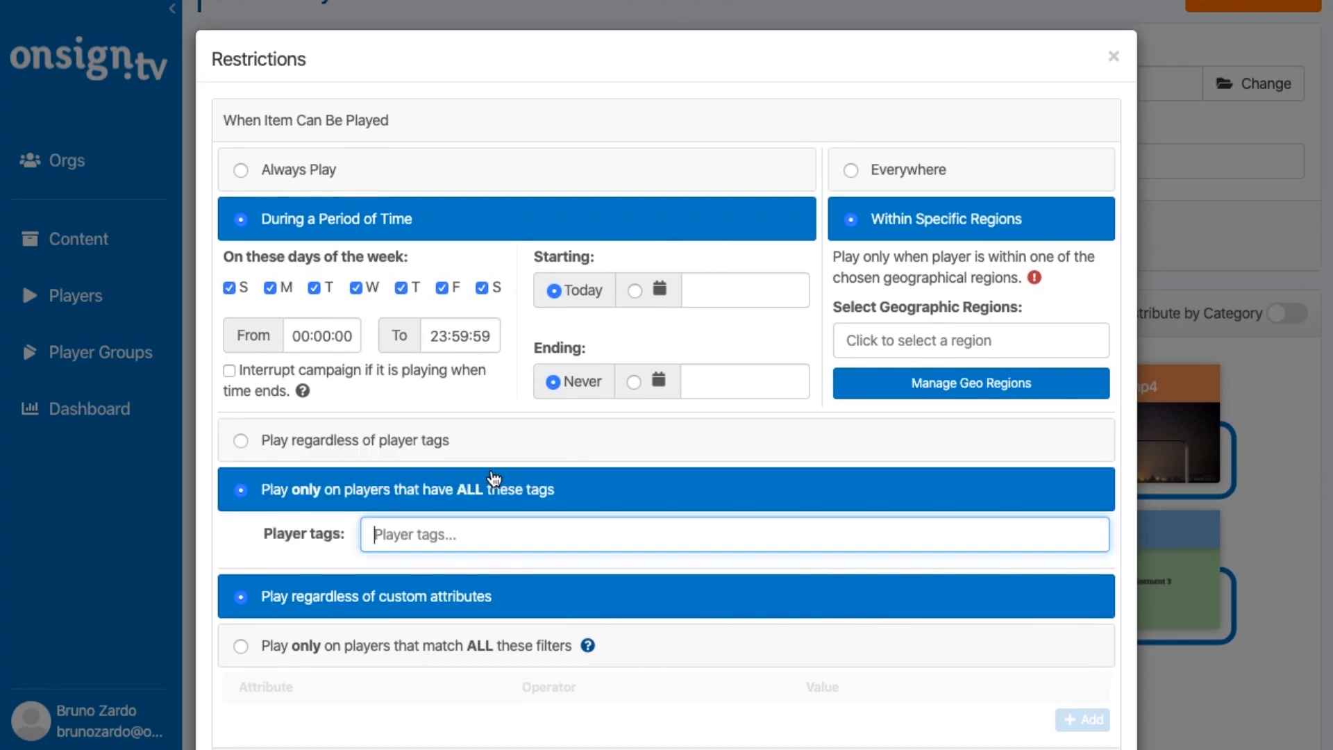
scroll(488, 478, "down", 1)
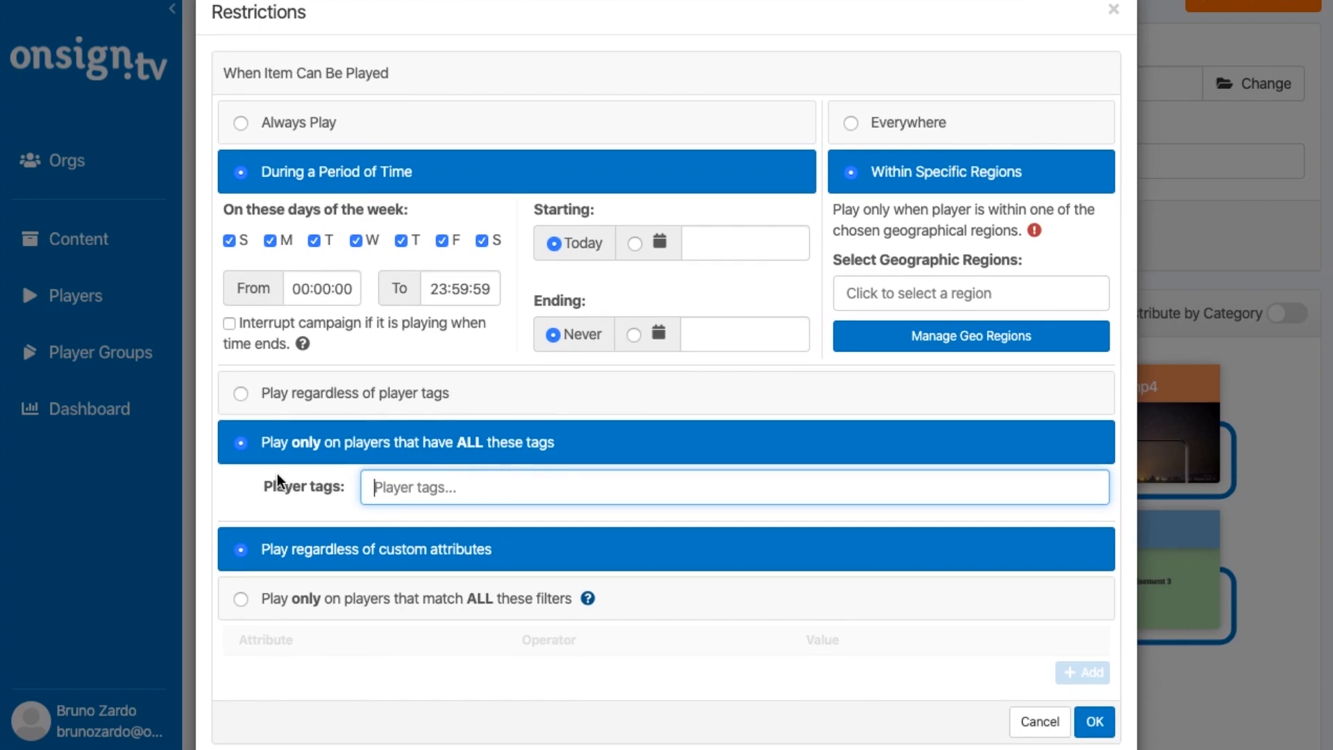
scroll(277, 474, "down", 1)
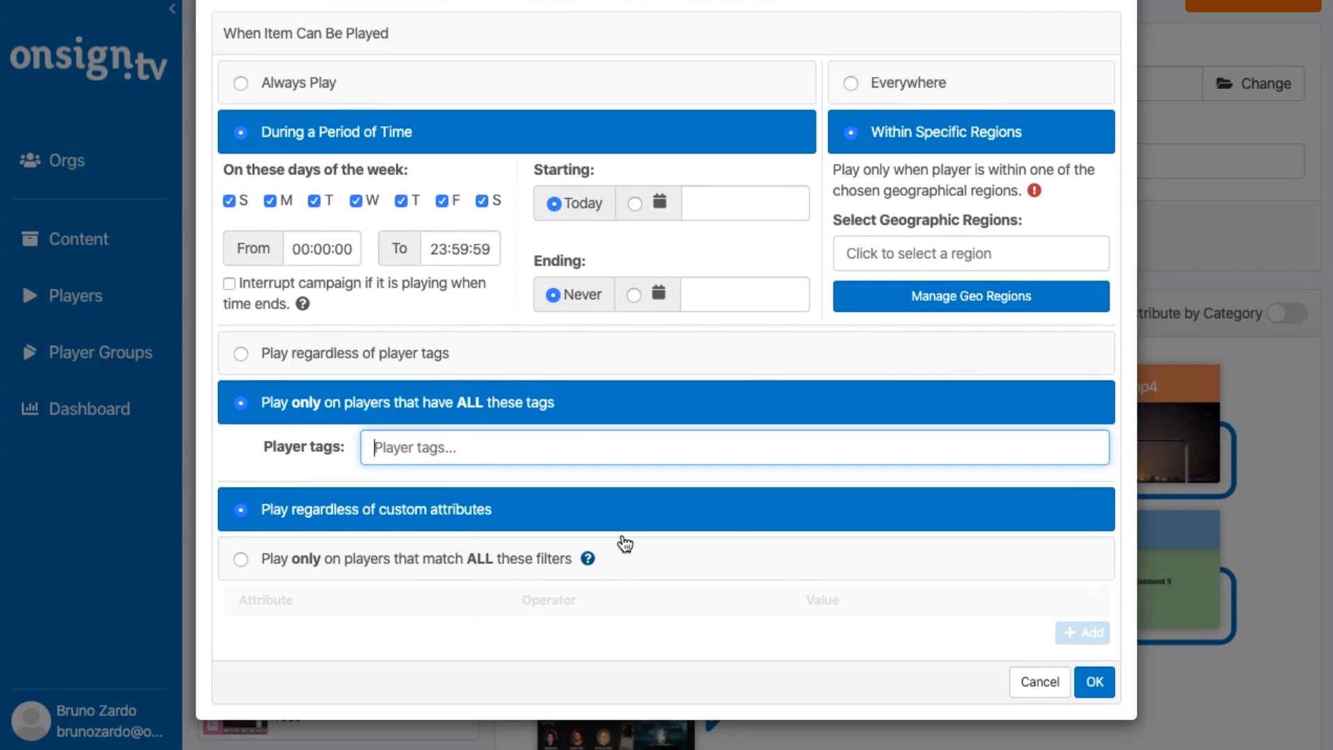
left_click(1056, 690)
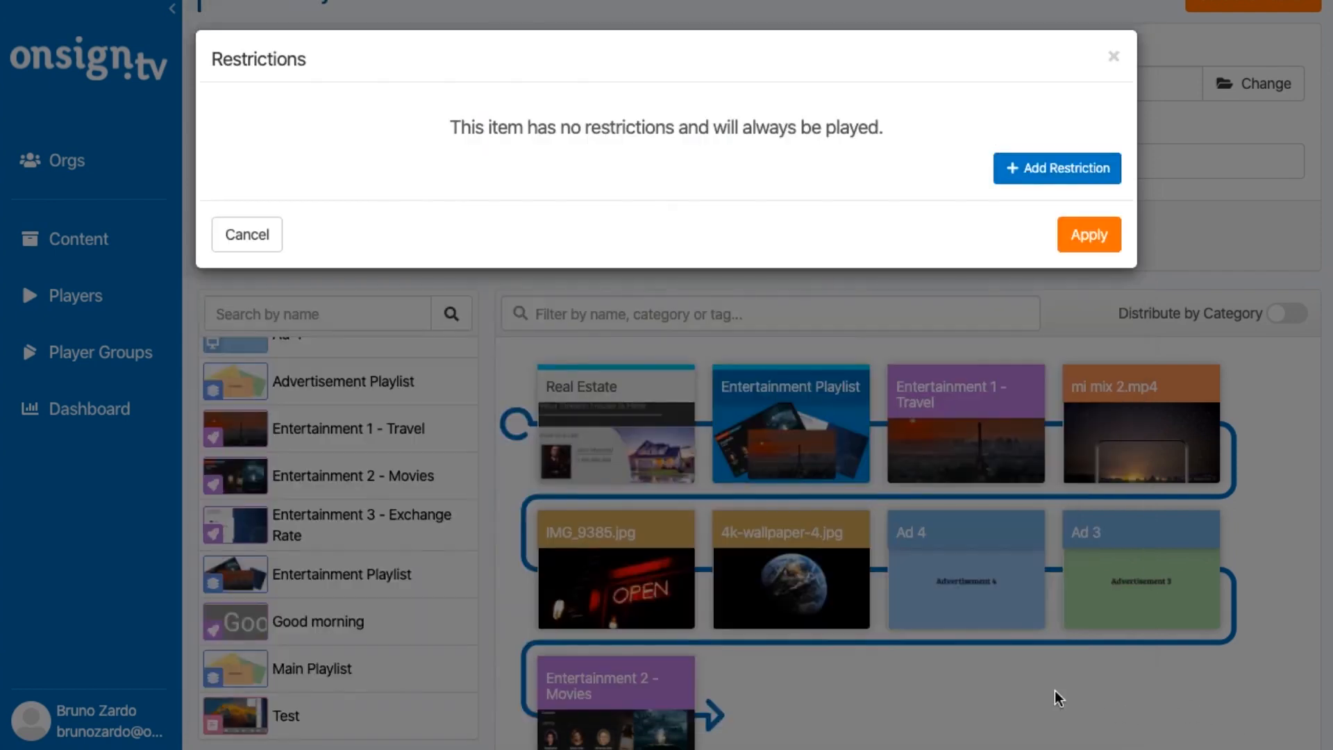
left_click(1118, 60)
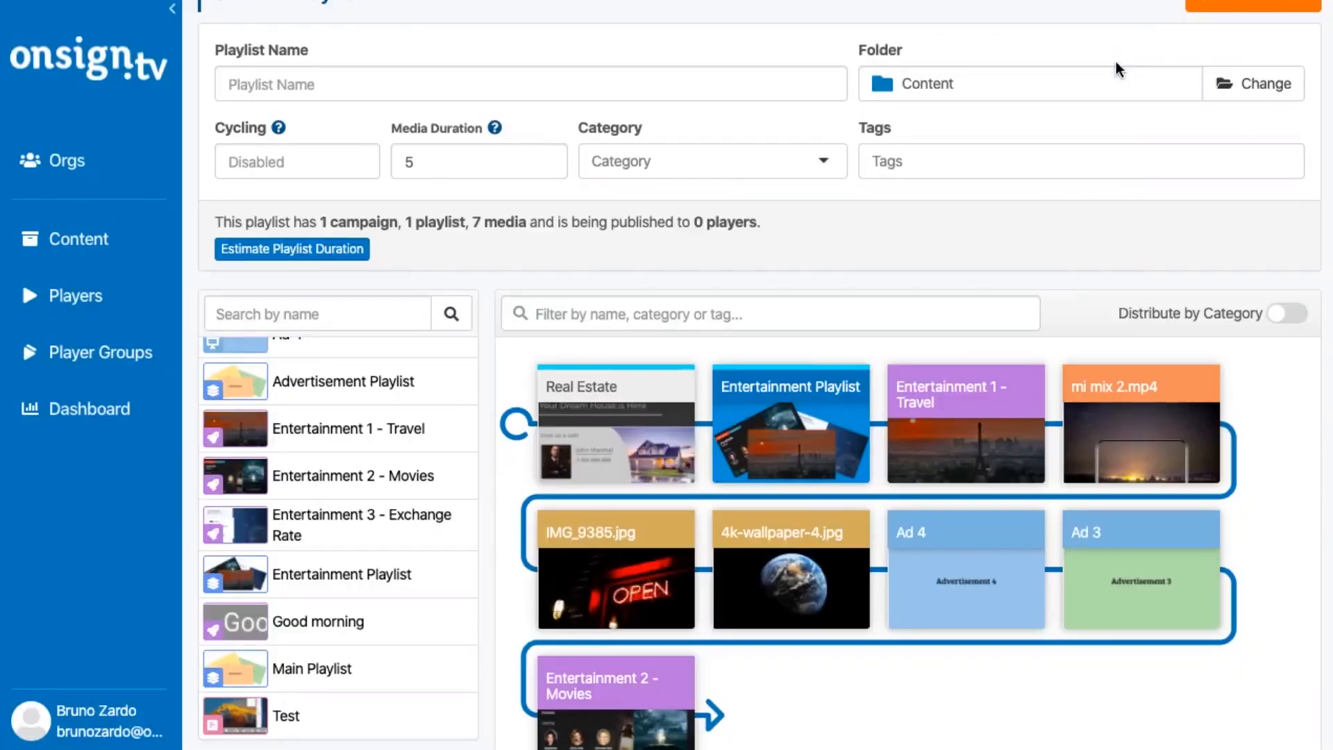
Examine the move and remove actions of 4k-wallpaper-4.jpg and its duration and transition configuration, leaving without changes
mouse_move(814, 593)
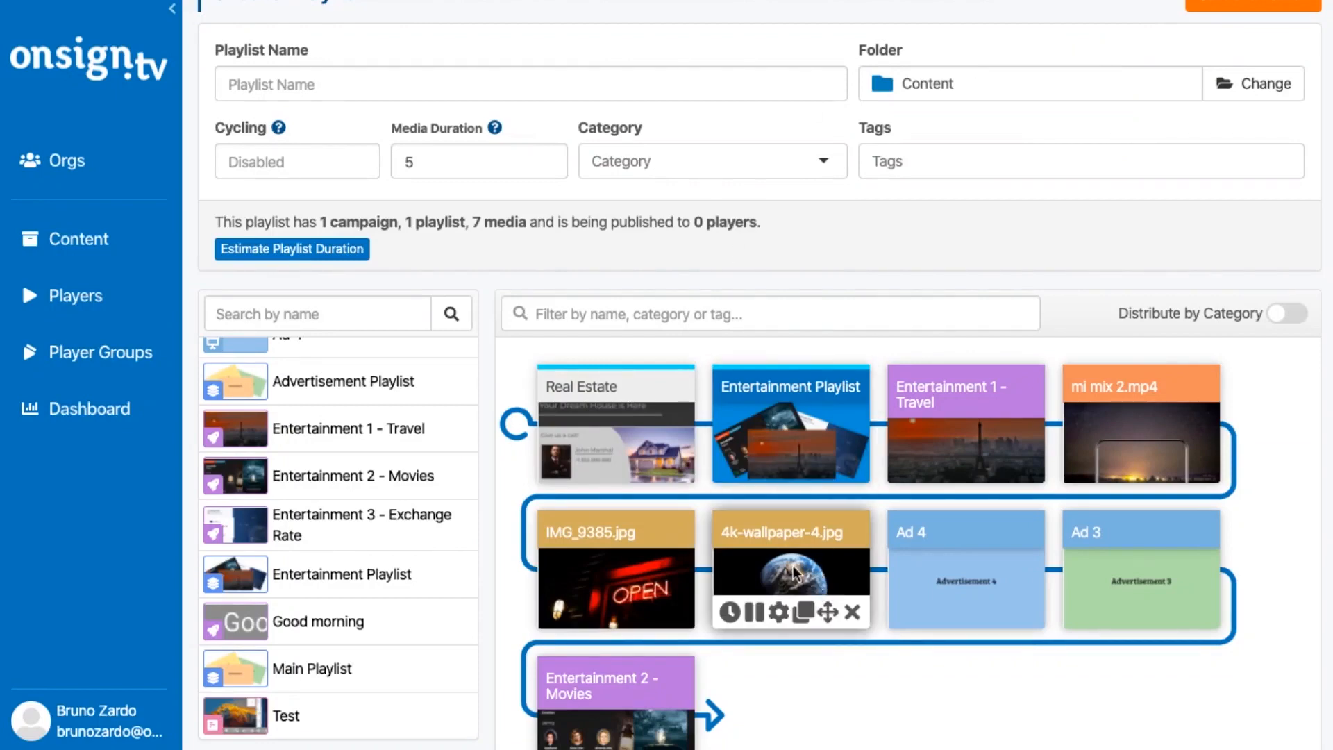
mouse_move(840, 444)
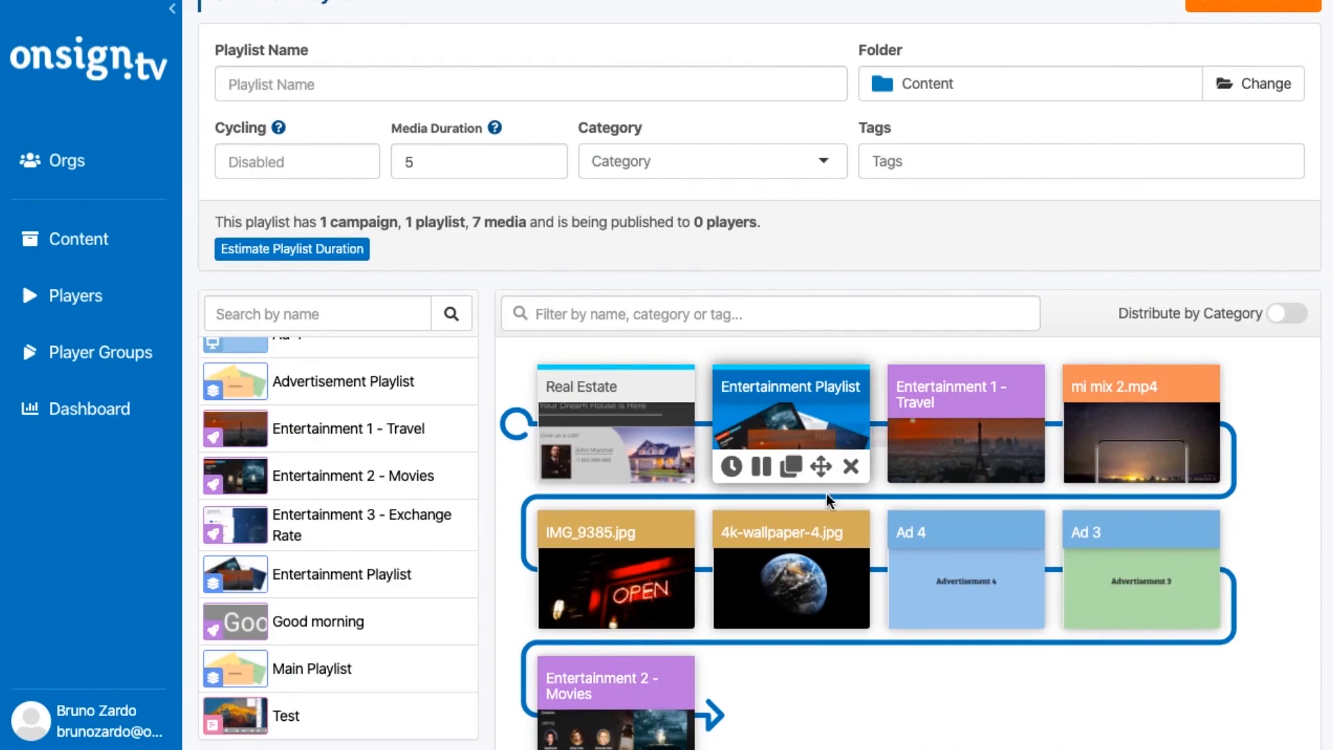
mouse_move(815, 547)
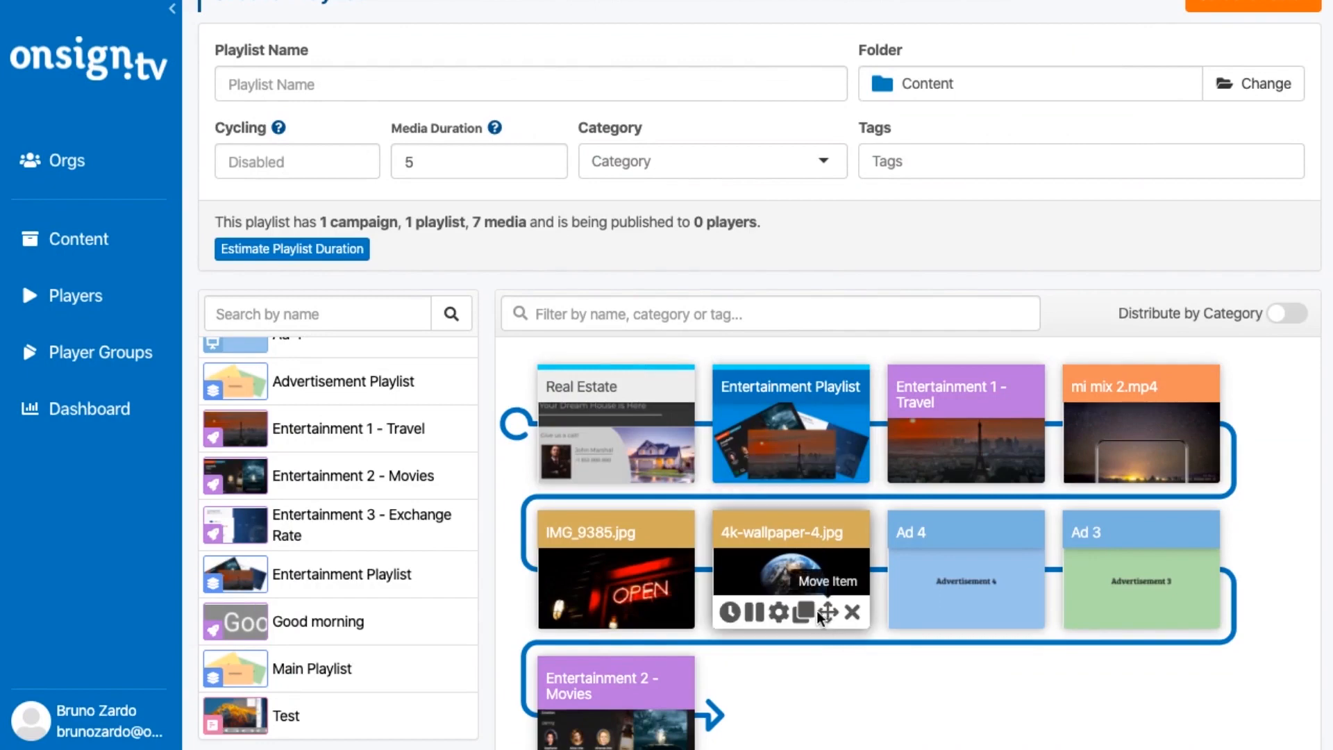
mouse_move(819, 615)
left_mouse_down()
mouse_move(907, 609)
mouse_move(837, 616)
left_mouse_up()
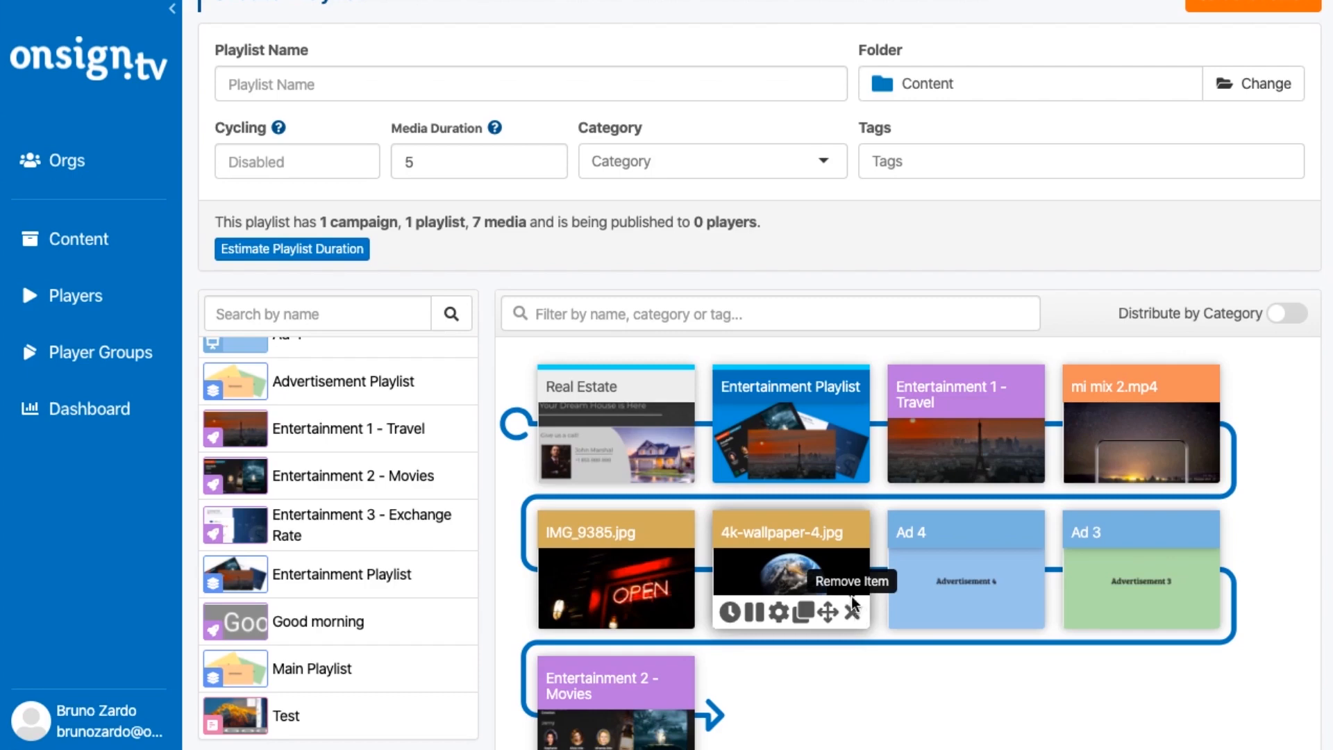
left_click(781, 611)
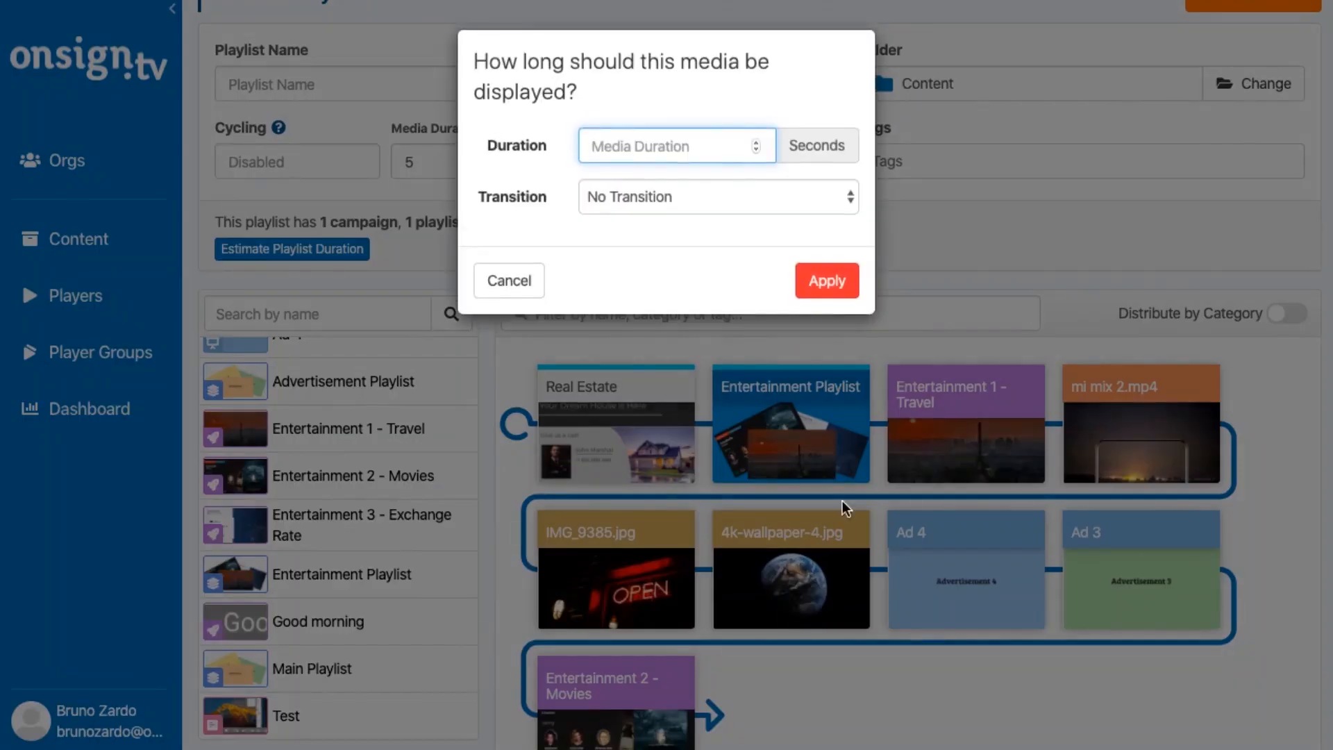
left_click(511, 281)
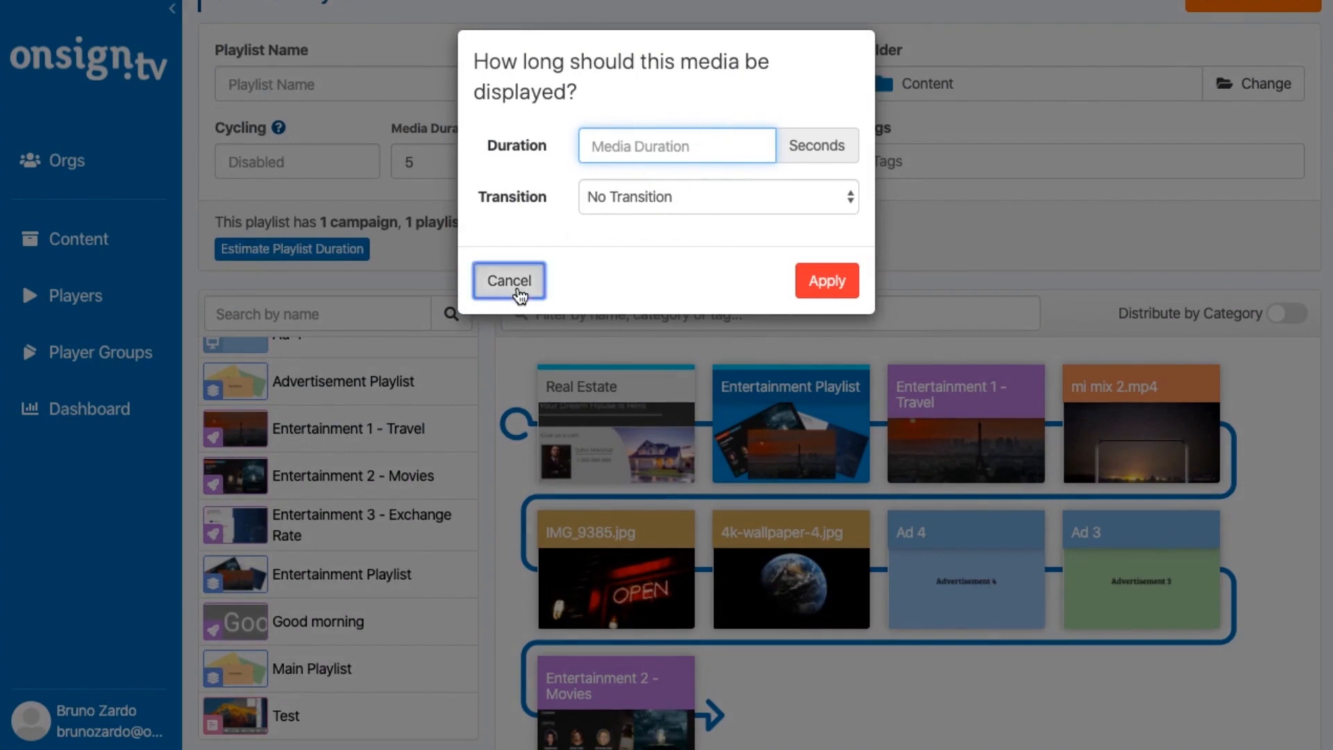
Compare the pause, duplicate and other item actions on 4k-wallpaper-4.jpg, the nested Entertainment Playlist and the Real Estate campaign
mouse_move(764, 603)
scroll(762, 626, "down", 1)
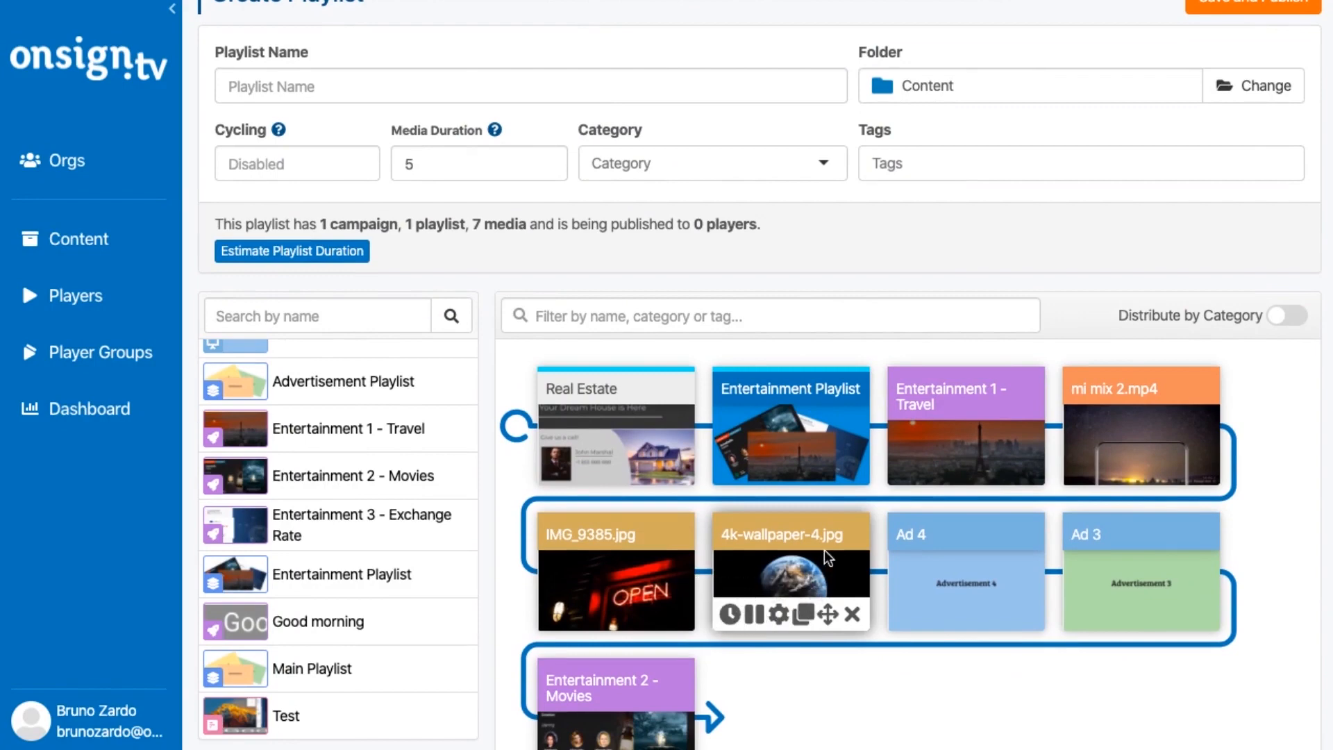
scroll(770, 458, "down", 1)
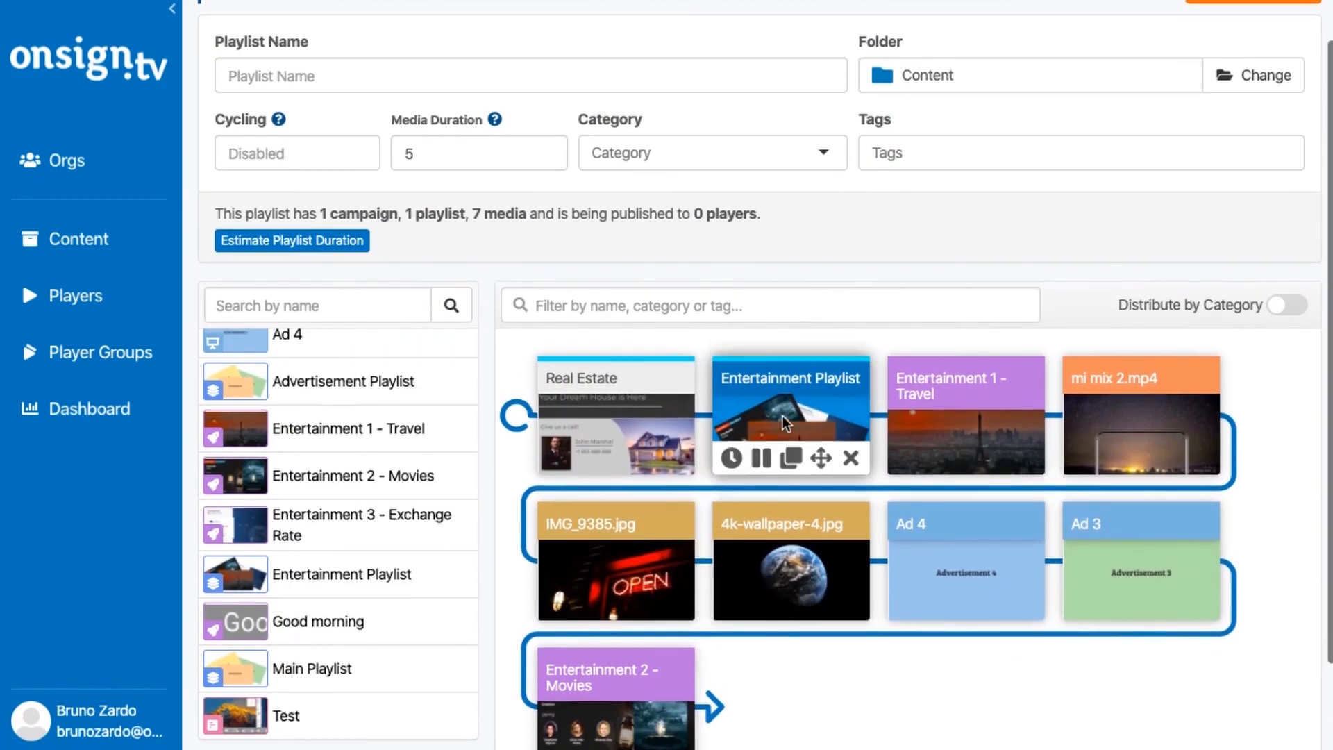
scroll(804, 439, "down", 1)
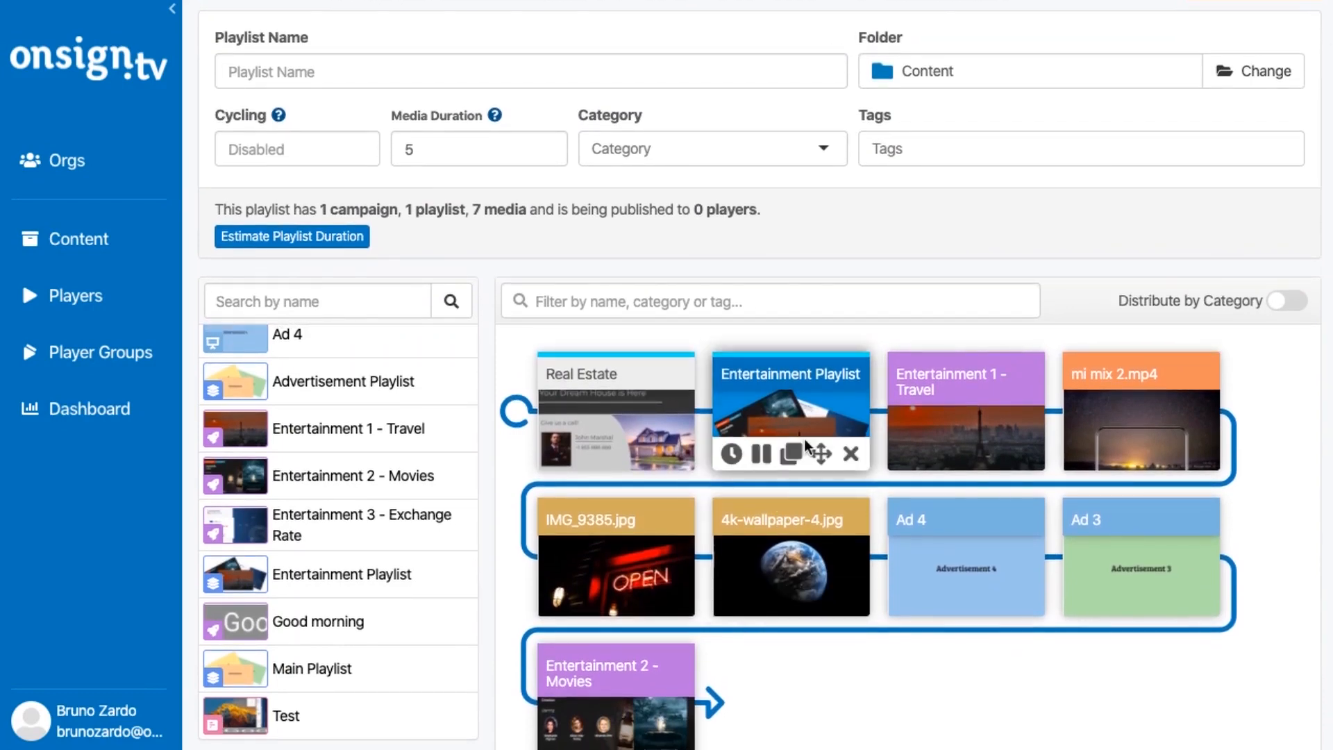
scroll(770, 455, "down", 1)
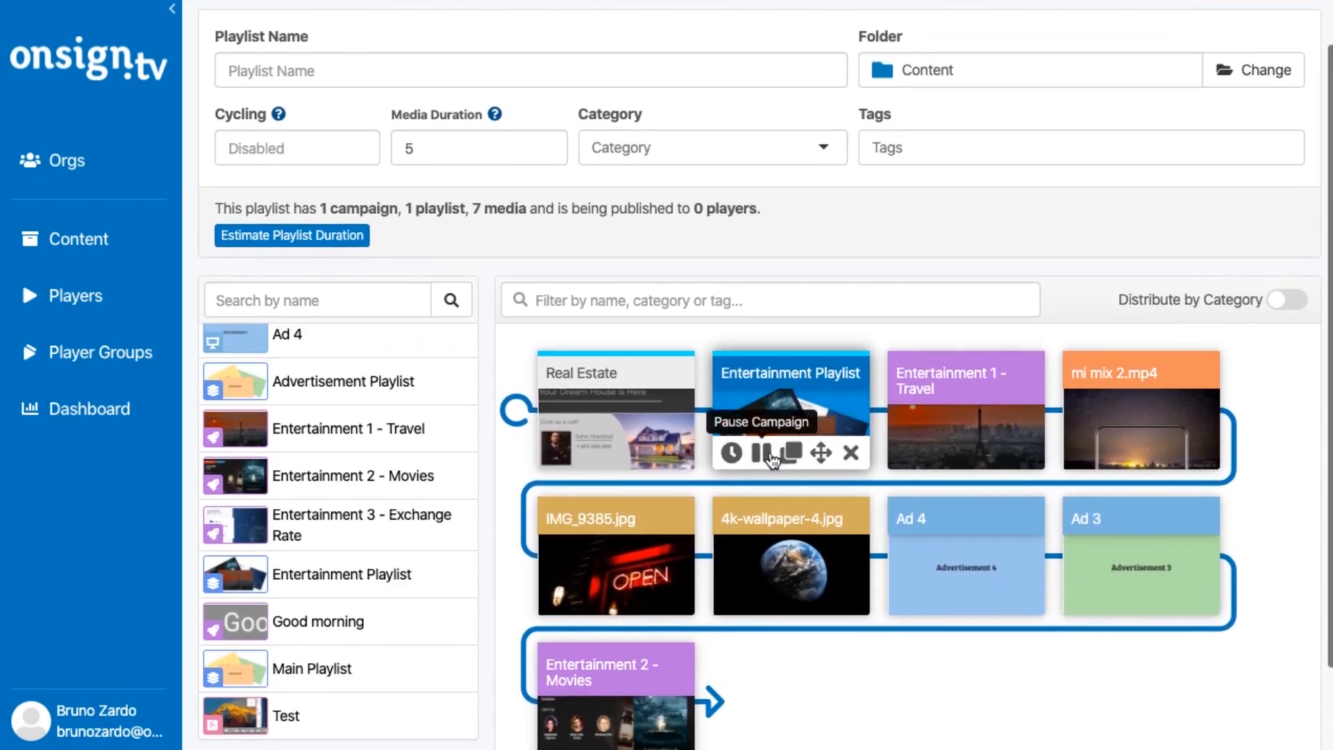
scroll(777, 533, "down", 1)
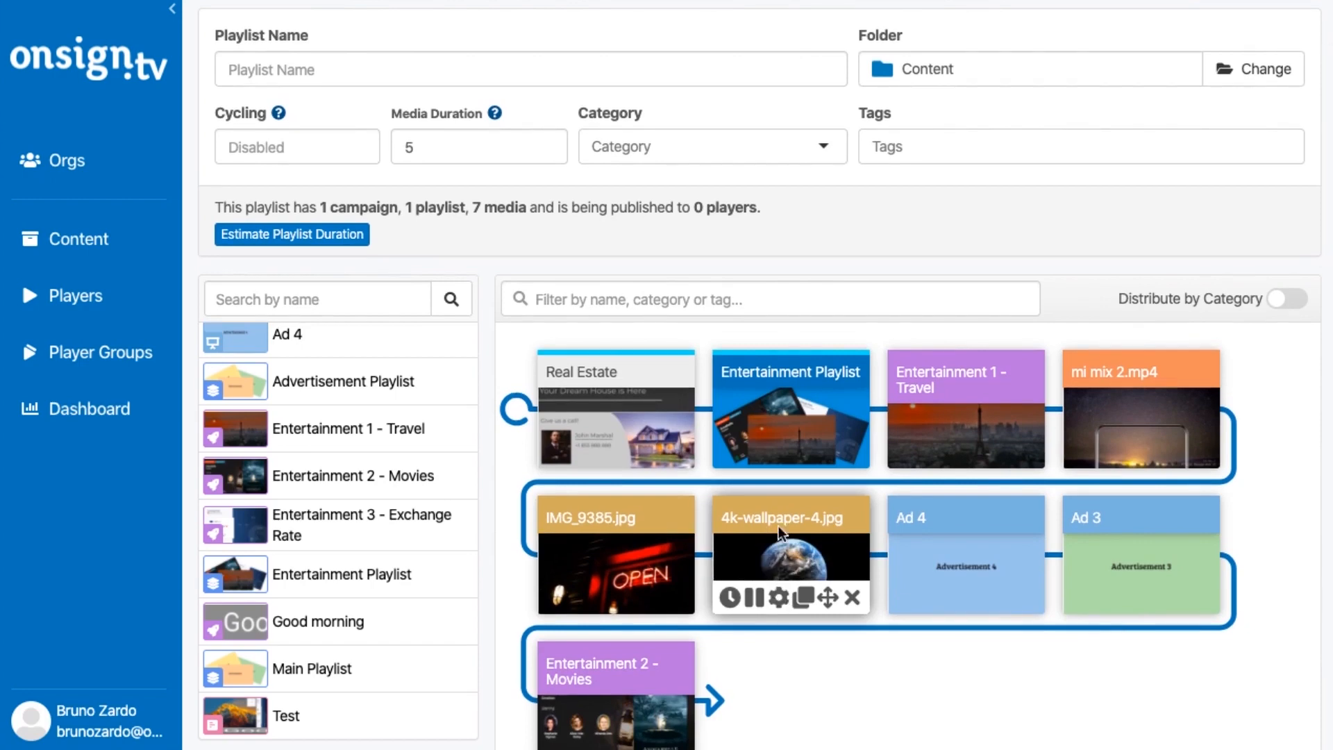
scroll(806, 409, "down", 2)
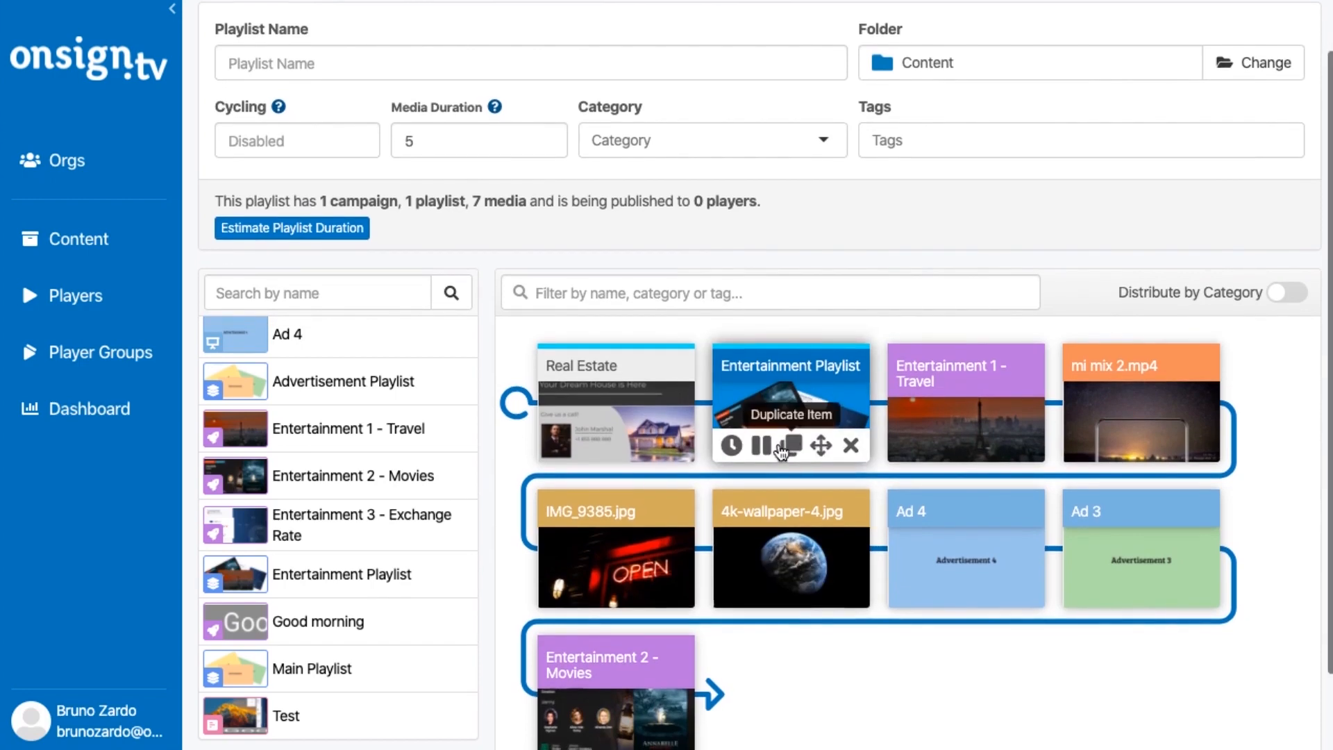
scroll(785, 408, "down", 1)
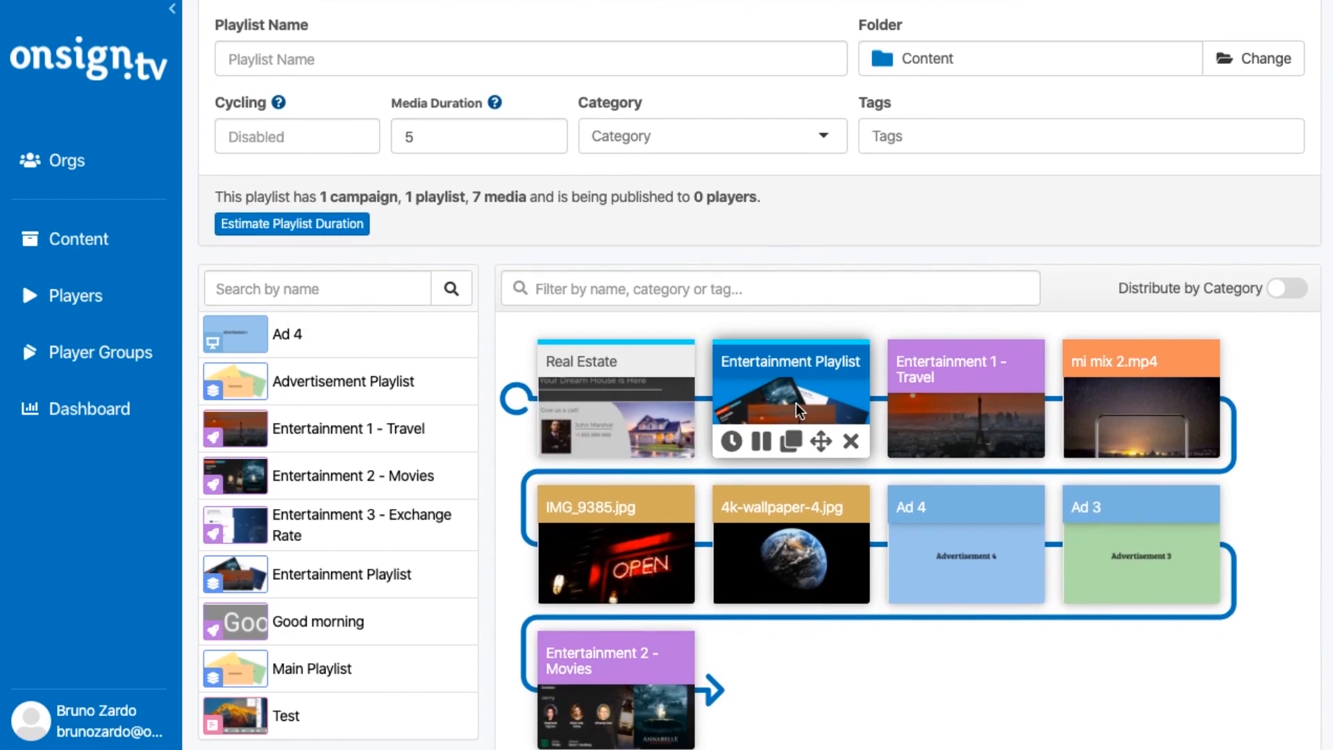
scroll(790, 445, "down", 1)
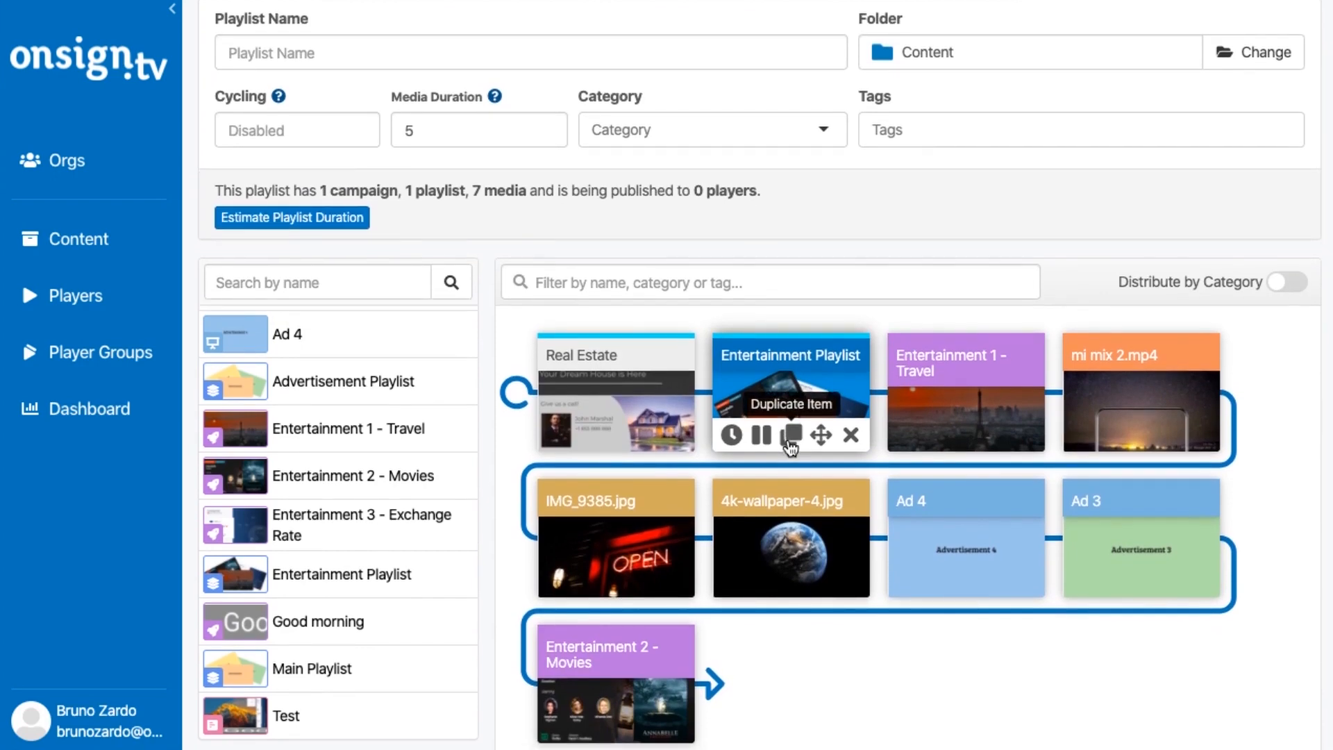
scroll(639, 384, "down", 1)
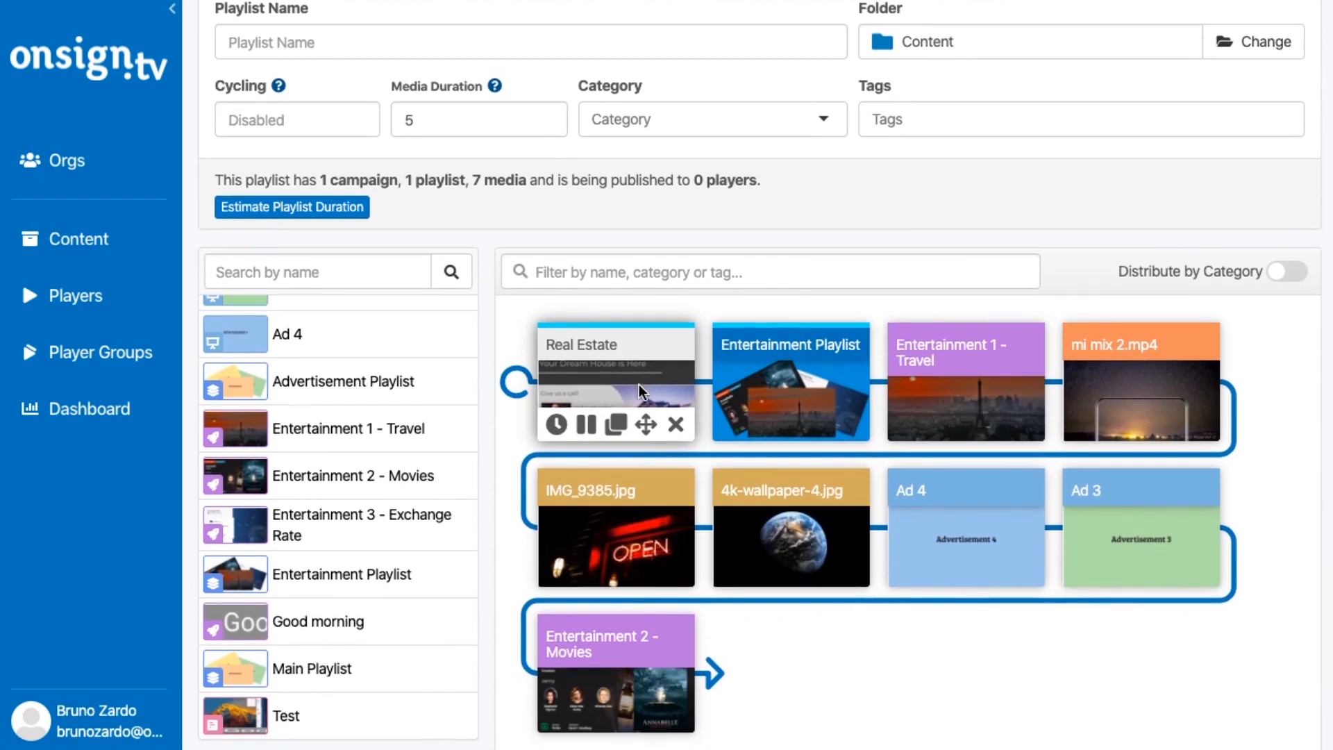
scroll(622, 383, "up", 1)
scroll(622, 383, "down", 1)
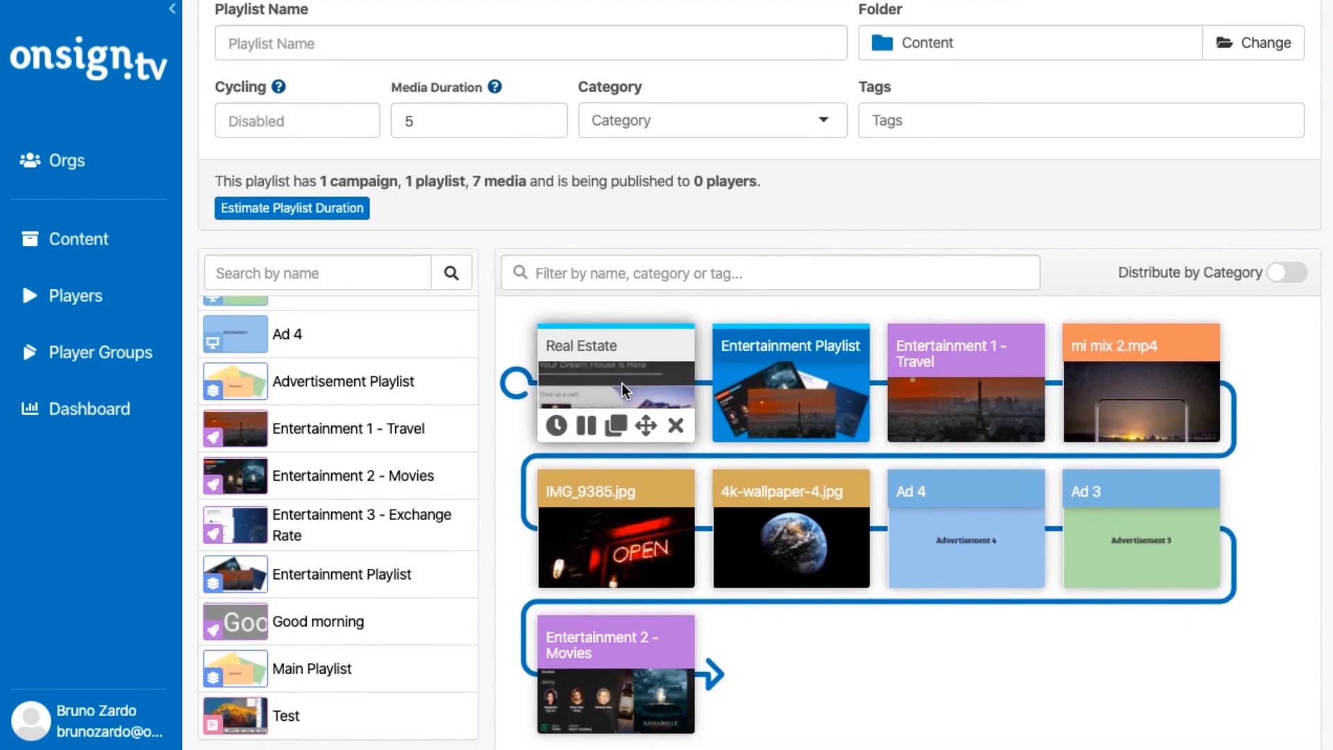
scroll(602, 375, "down", 1)
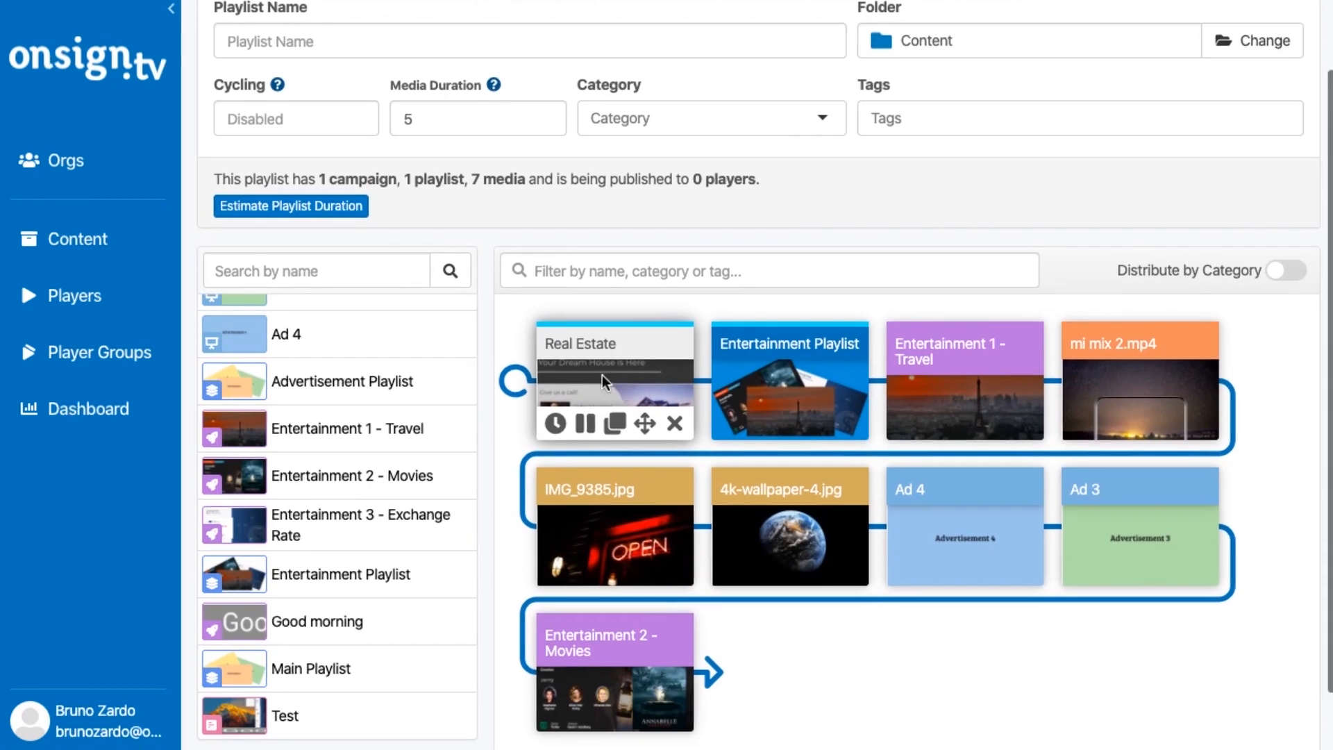
Set the playlist's Cycling value to 2
scroll(740, 211, "up", 2)
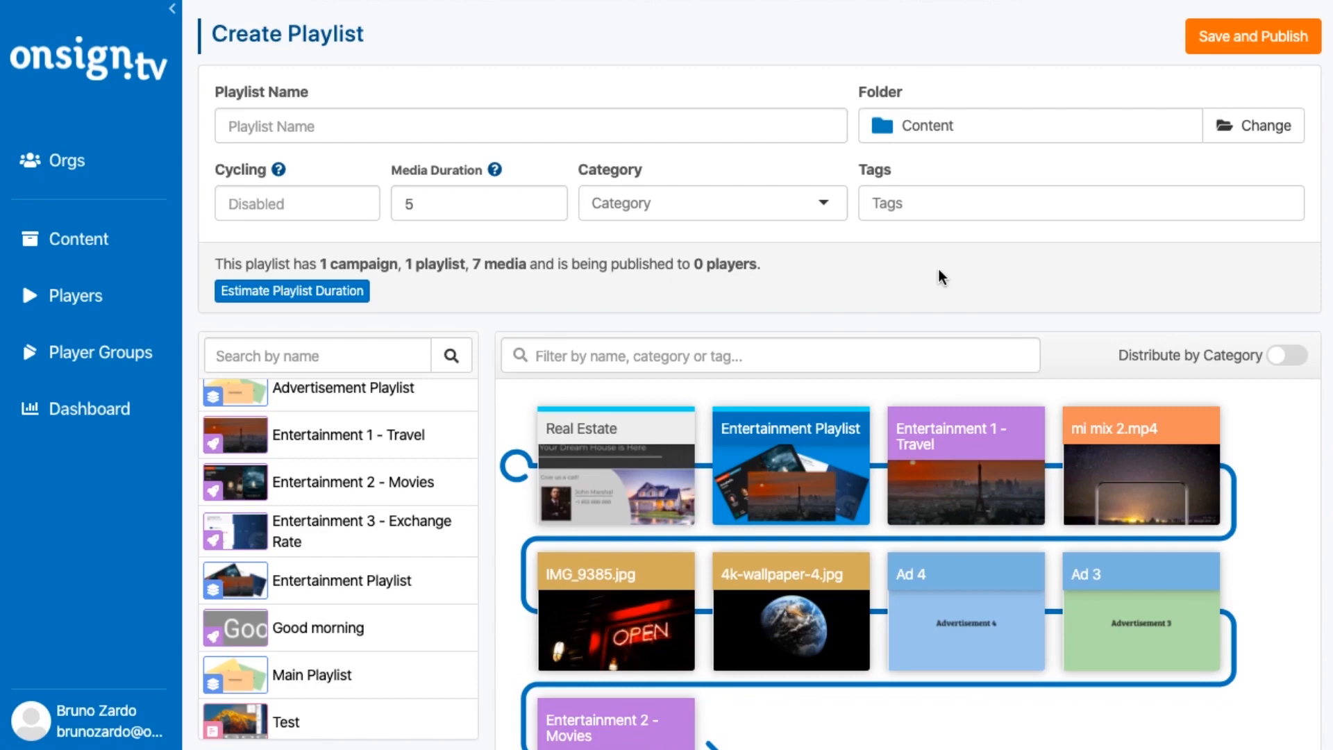
left_click(307, 199)
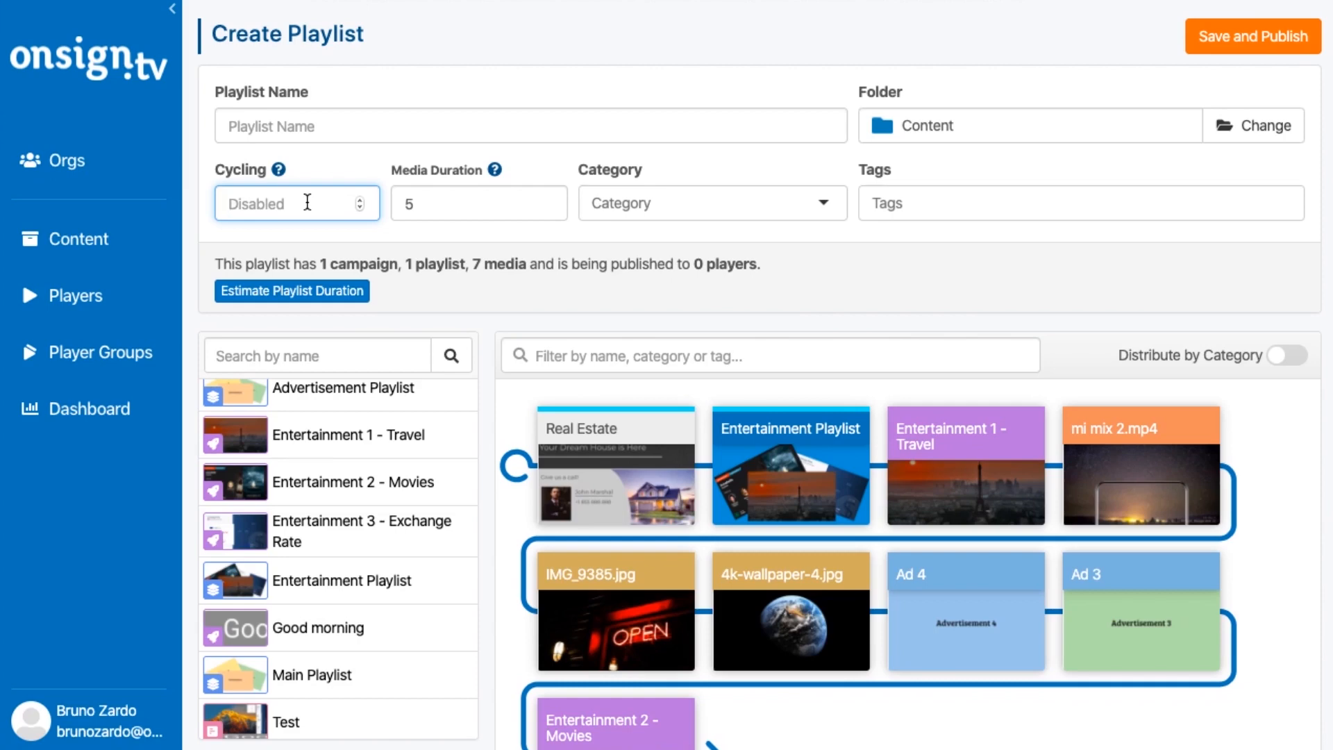
type("2")
left_click(776, 288)
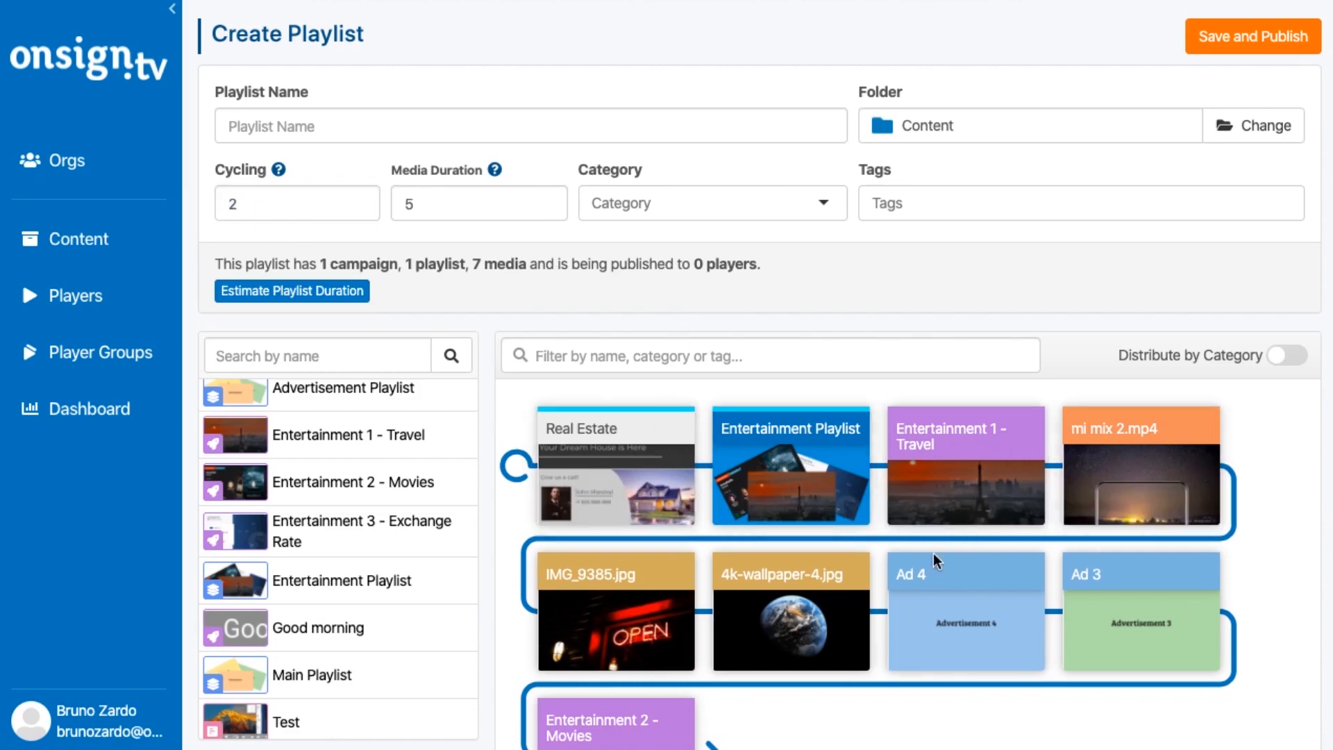
Review the playback sequence from Real Estate through Entertainment 2 - Movies to see which items each cycle covers
scroll(619, 598, "down", 2)
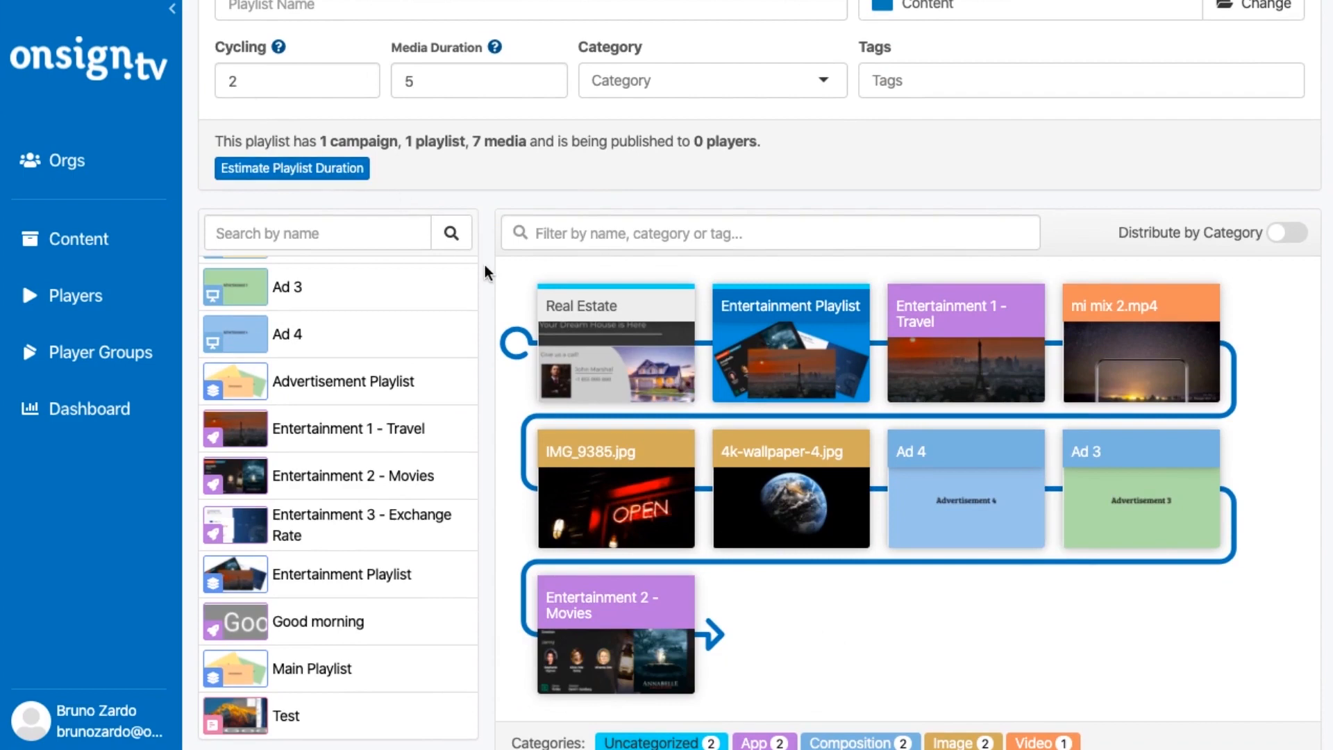
mouse_move(620, 300)
mouse_move(782, 363)
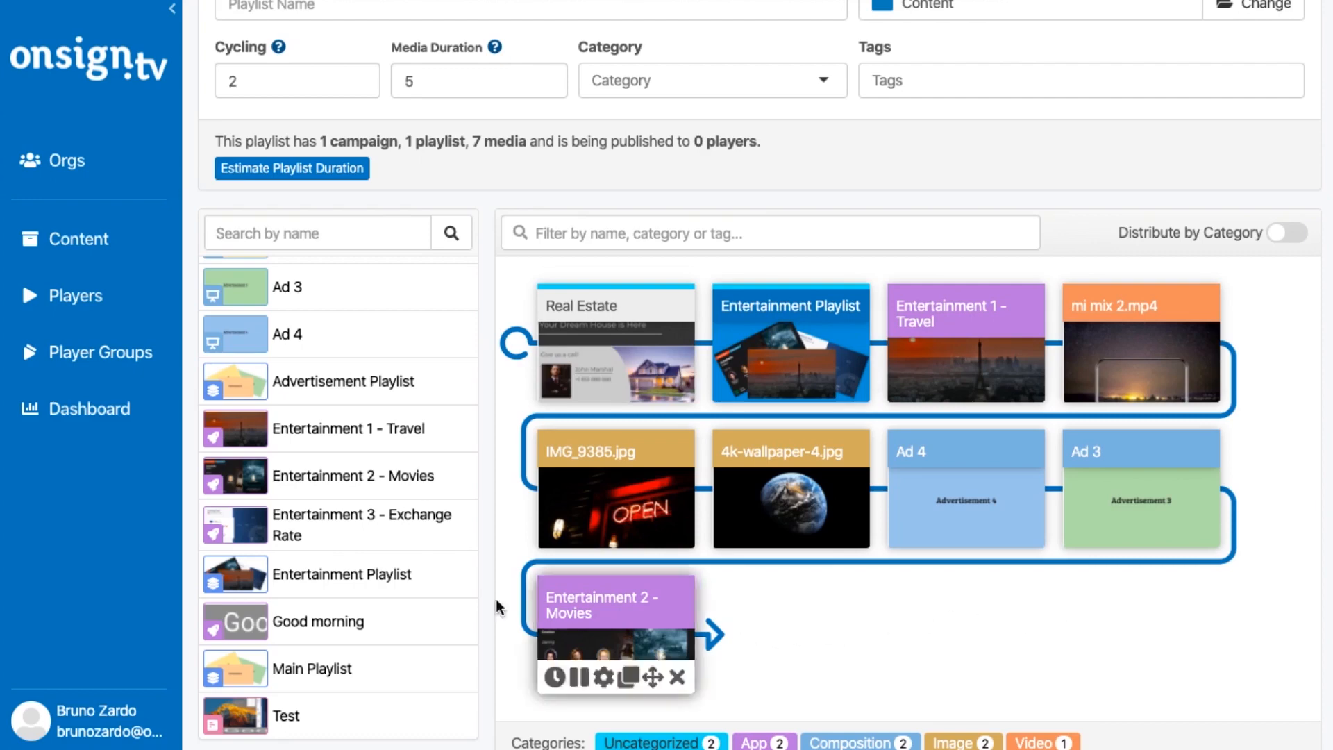
mouse_move(610, 352)
mouse_move(993, 319)
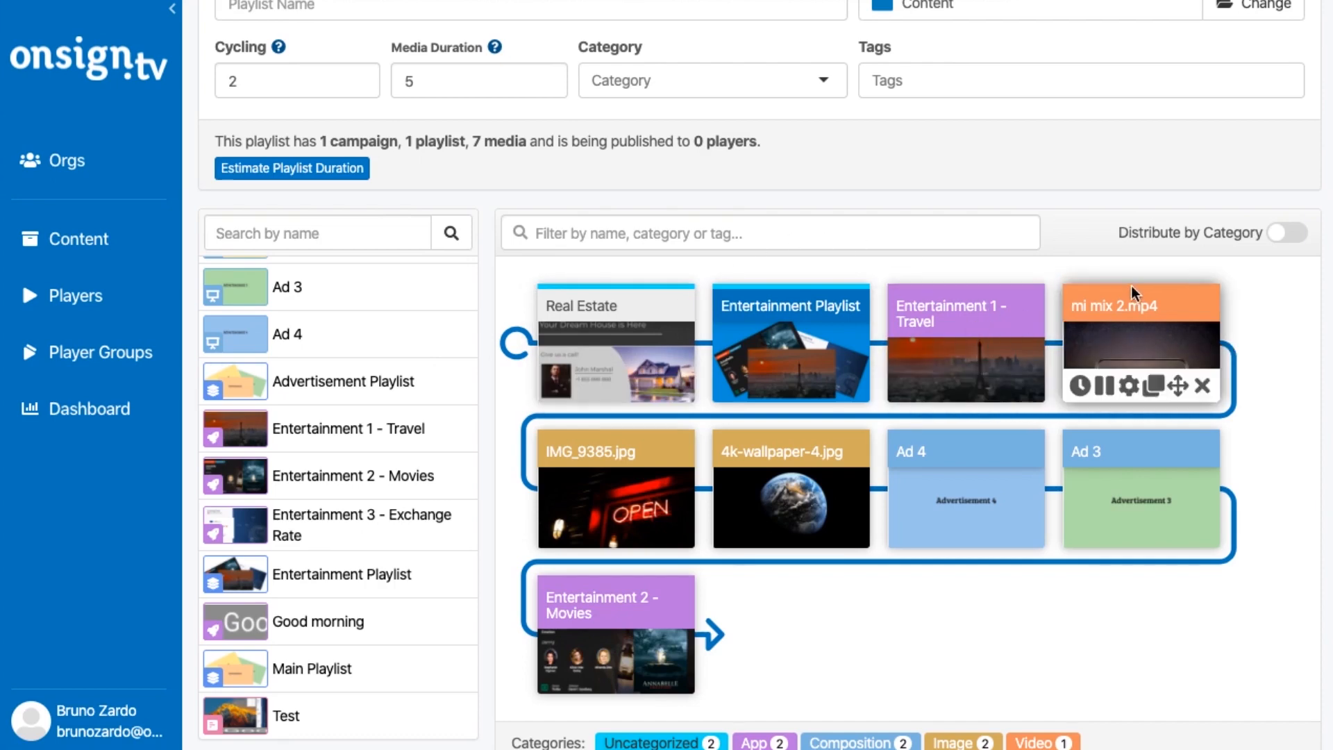
mouse_move(919, 342)
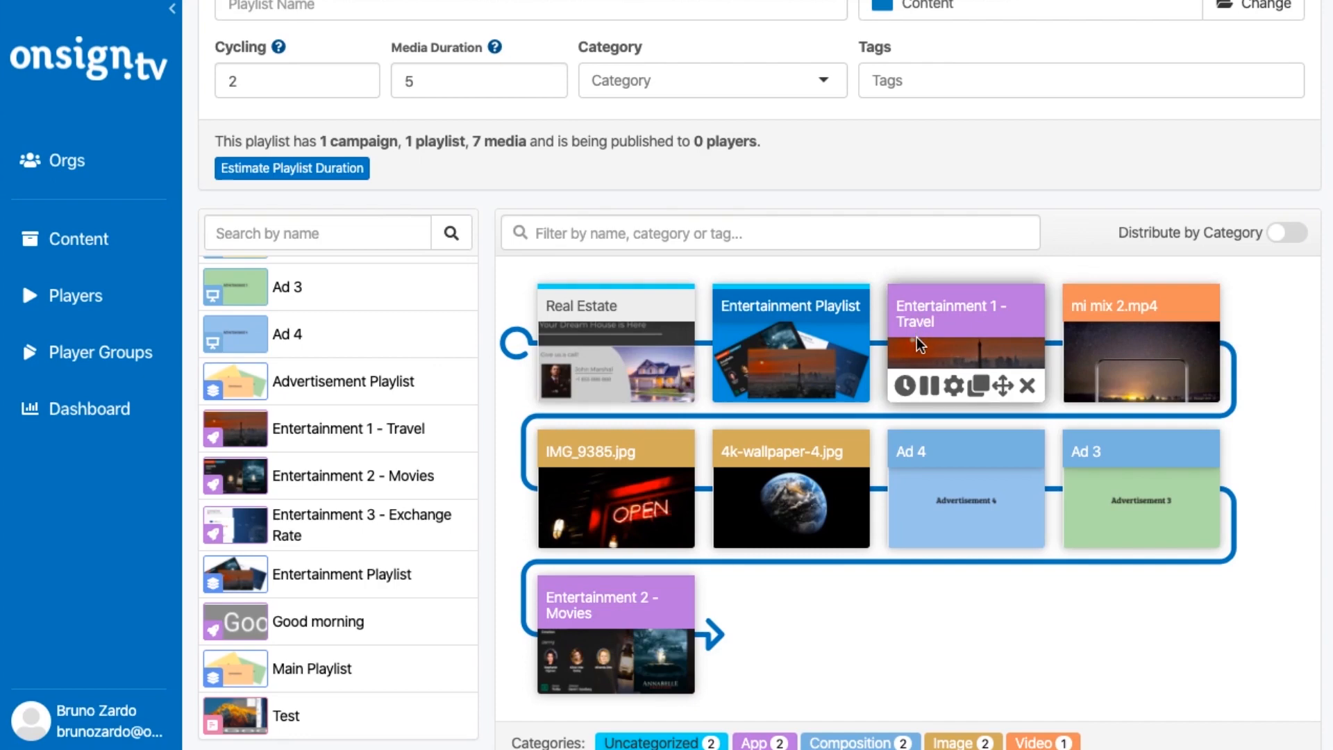
mouse_move(1097, 327)
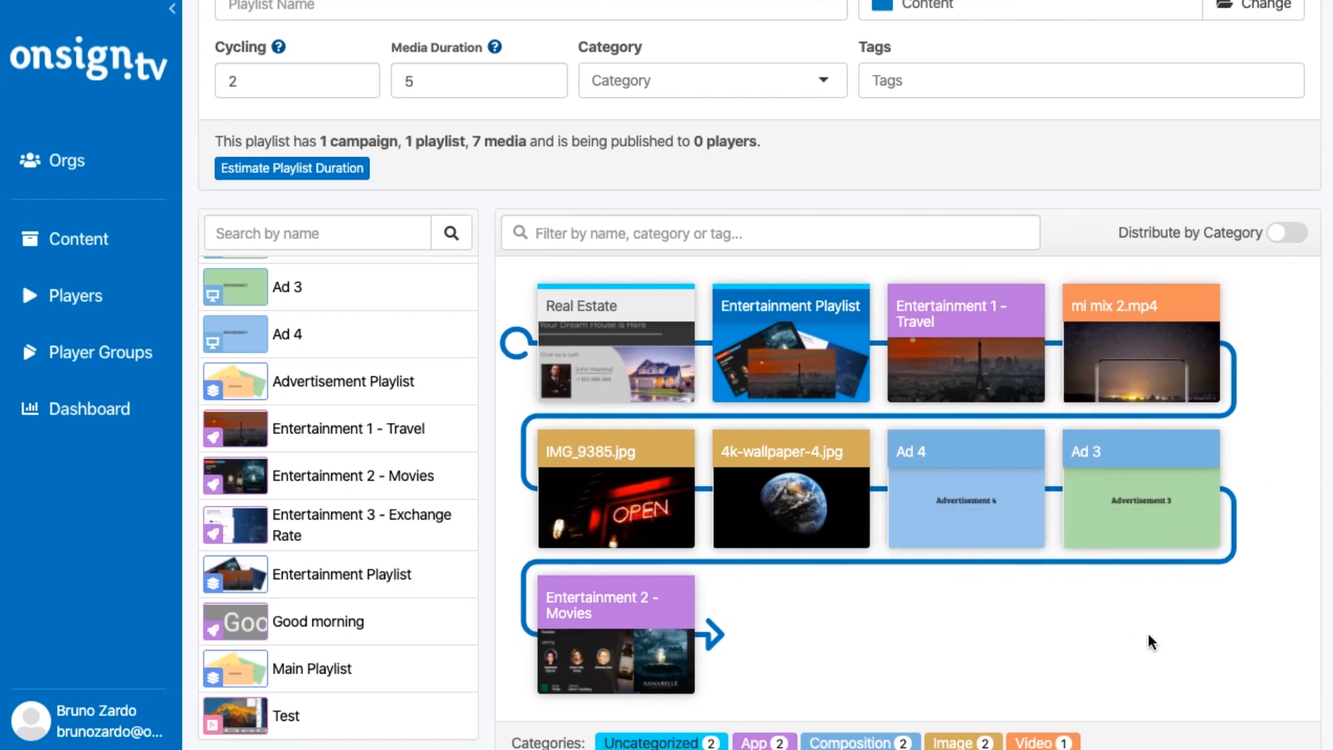
scroll(1147, 630, "up", 2)
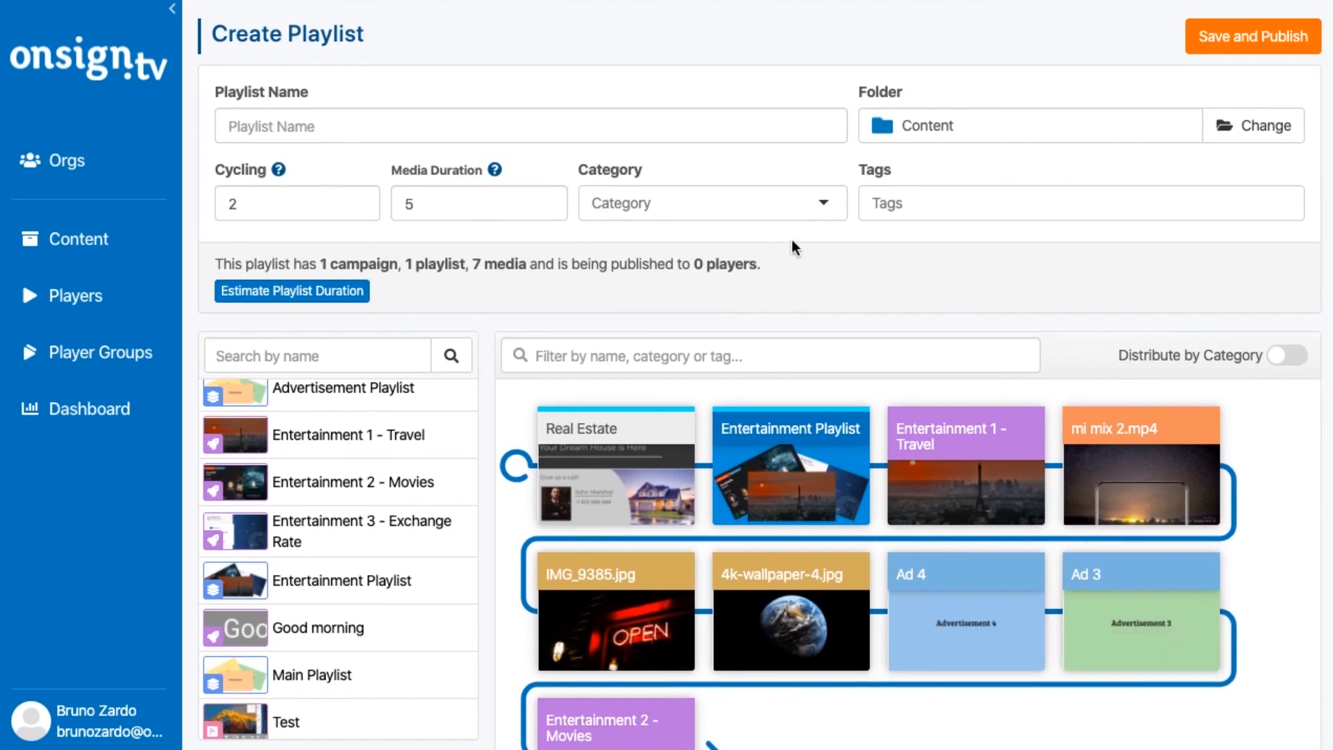